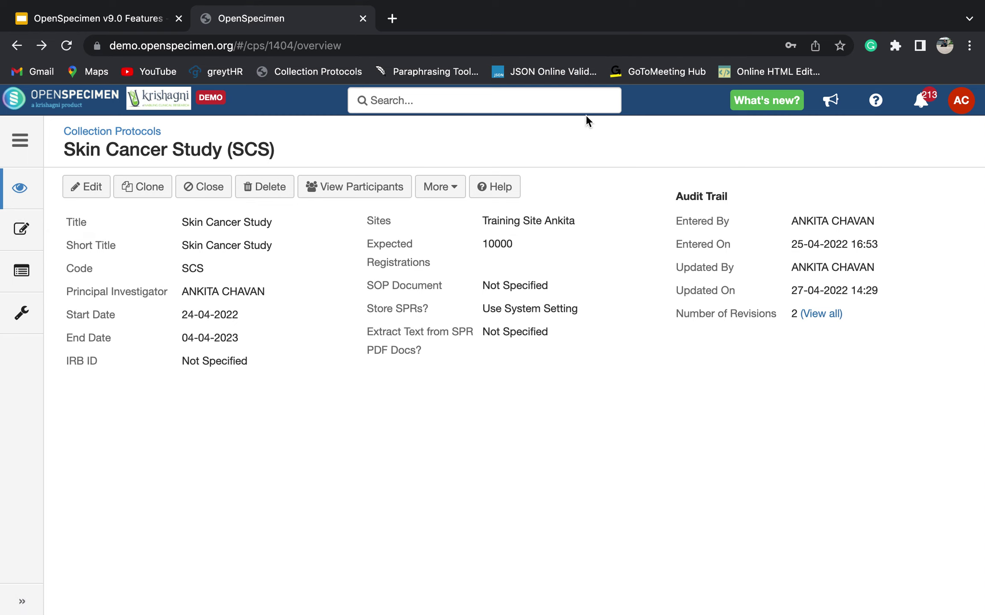
Change the collection protocol's title to "Skin Cancer Participant Centric Study" and save the update
{"action": "left_click", "coordinate": [85, 193]}
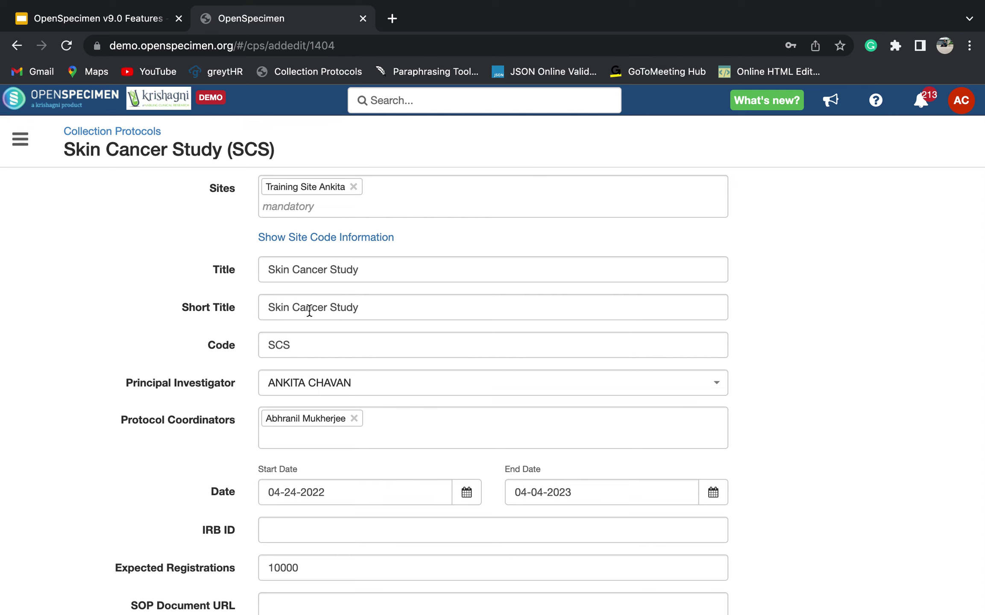
{"action": "left_click", "coordinate": [336, 262]}
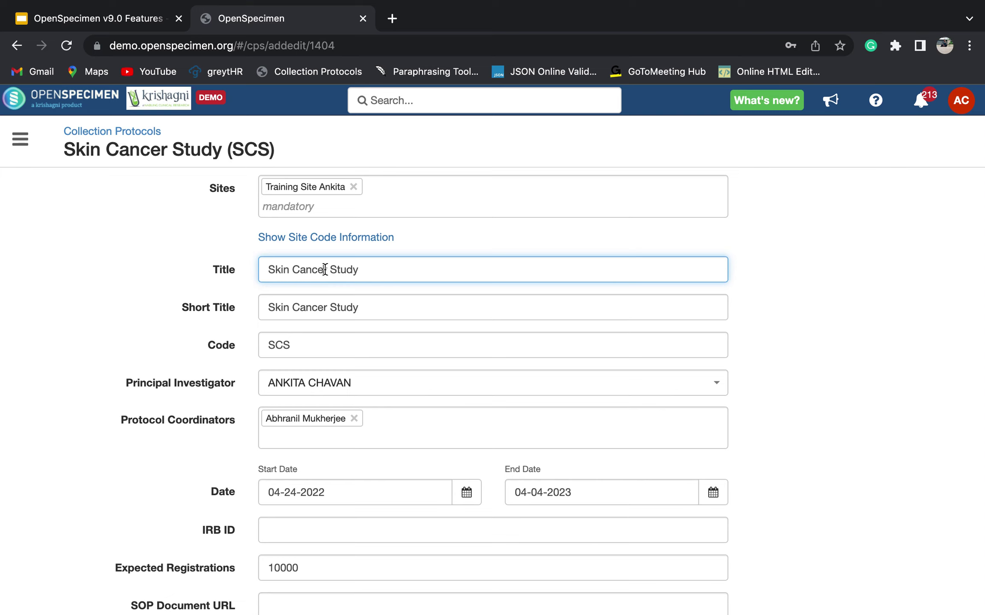
{"action": "left_click", "coordinate": [325, 270]}
{"action": "type", "text": "Participant Centric"}
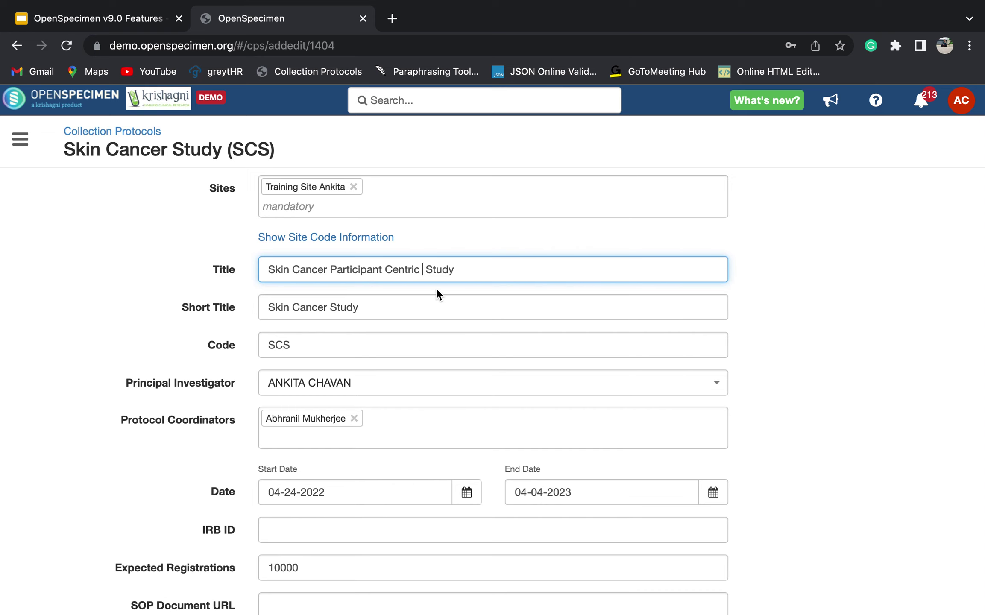
{"action": "key", "text": "BackSpace"}
{"action": "scroll", "coordinate": [436, 288], "scroll_direction": "down", "scroll_amount": 5}
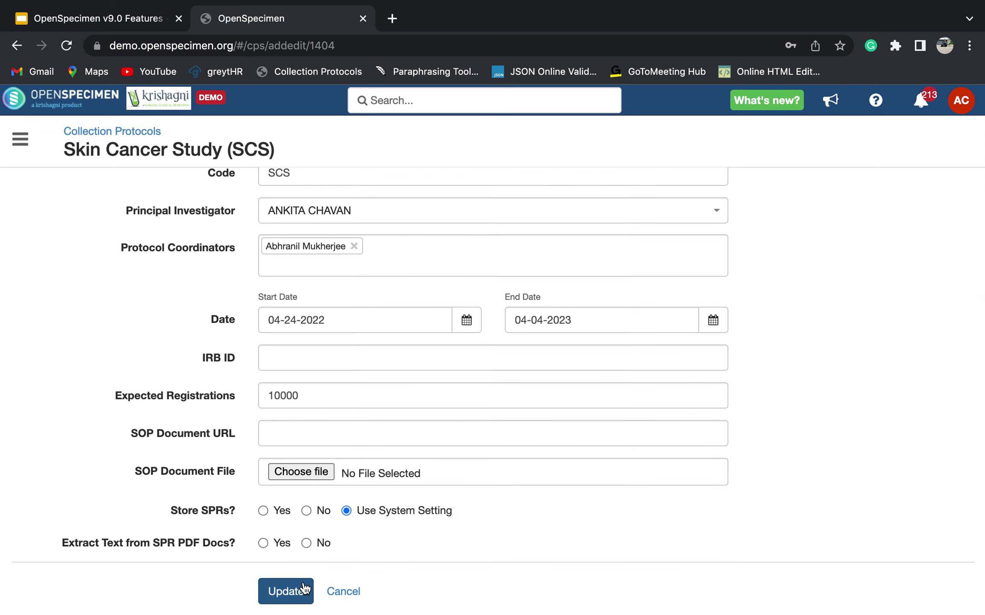
{"action": "left_click", "coordinate": [305, 590]}
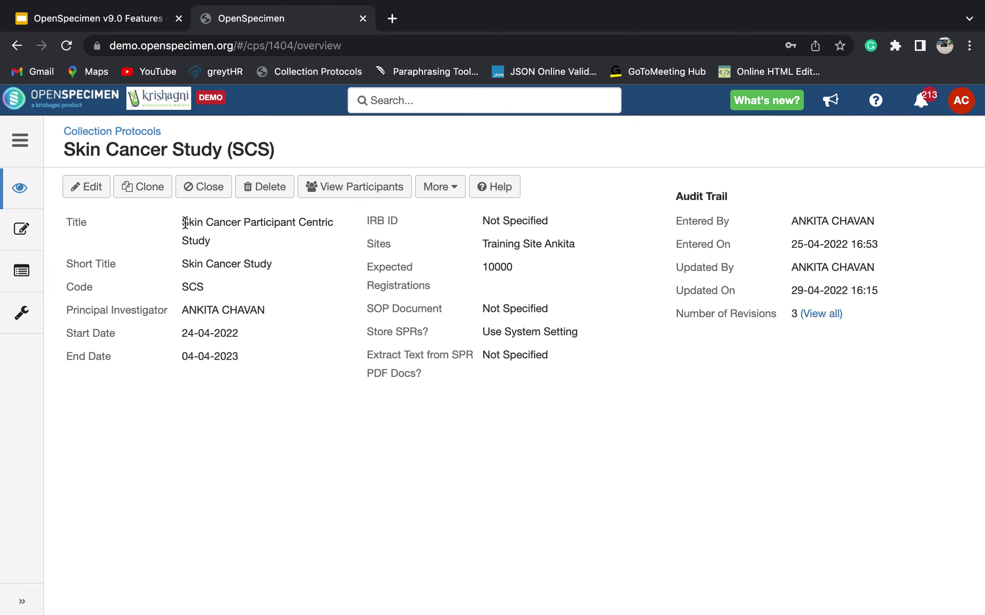
{"action": "left_click_drag", "start_coordinate": [183, 223], "coordinate": [232, 245]}
{"action": "left_click", "coordinate": [231, 245]}
{"action": "left_click", "coordinate": [151, 194]}
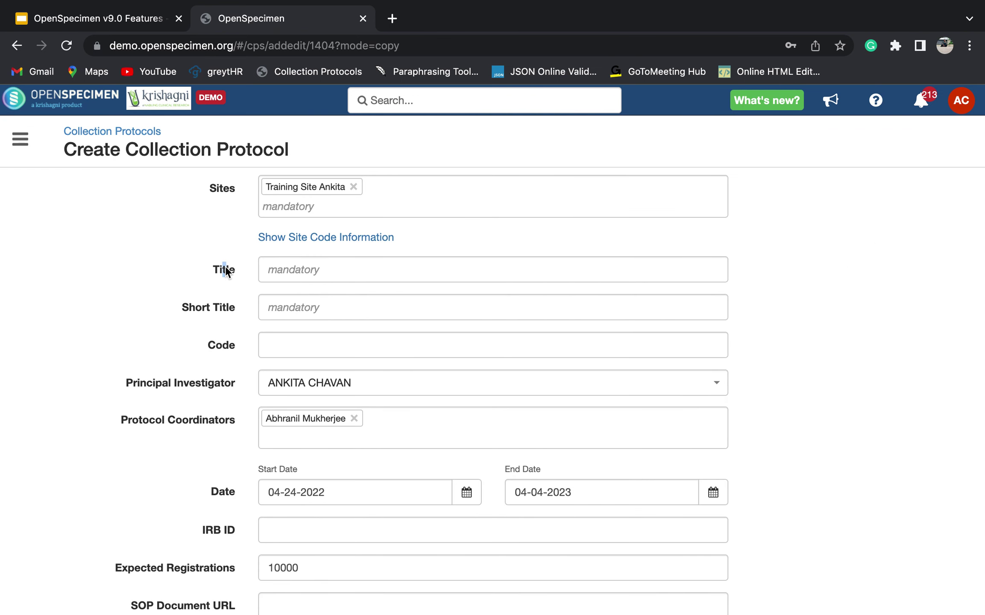
{"action": "left_click", "coordinate": [268, 310]}
{"action": "scroll", "coordinate": [241, 325], "scroll_direction": "down", "scroll_amount": 4}
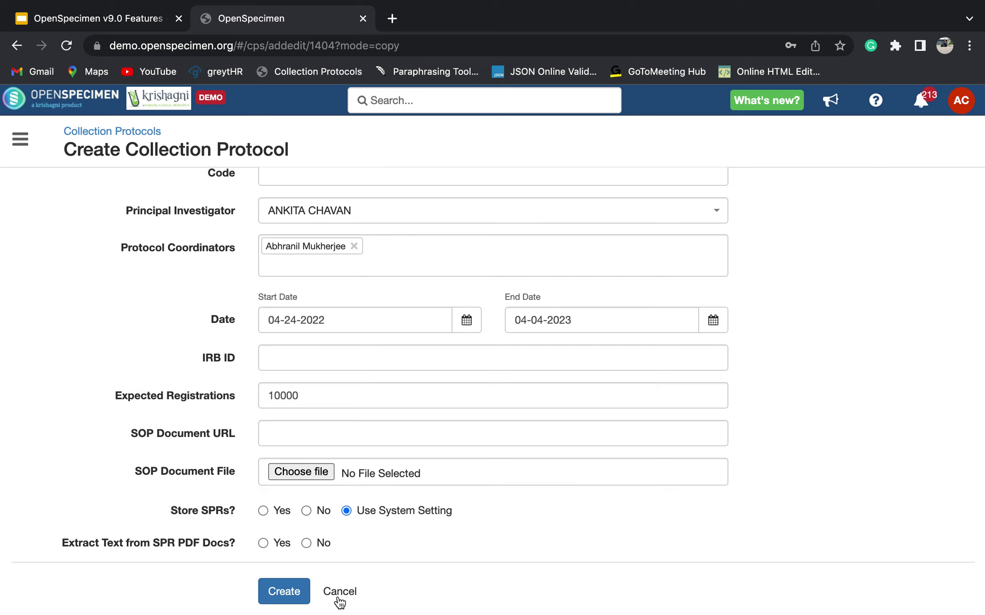
{"action": "left_click", "coordinate": [338, 599]}
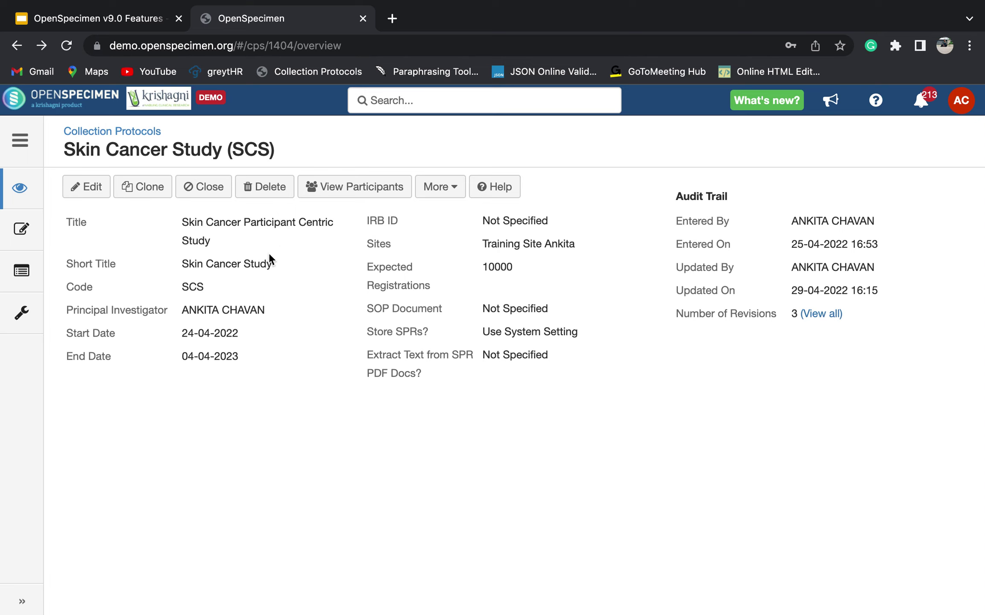
{"action": "left_click", "coordinate": [444, 200]}
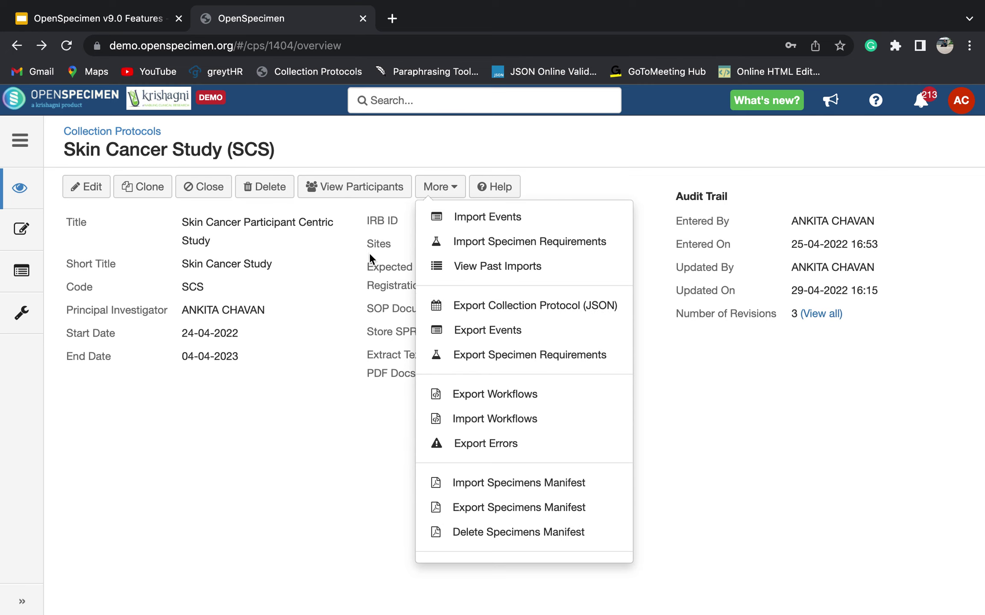
{"action": "left_click", "coordinate": [345, 283]}
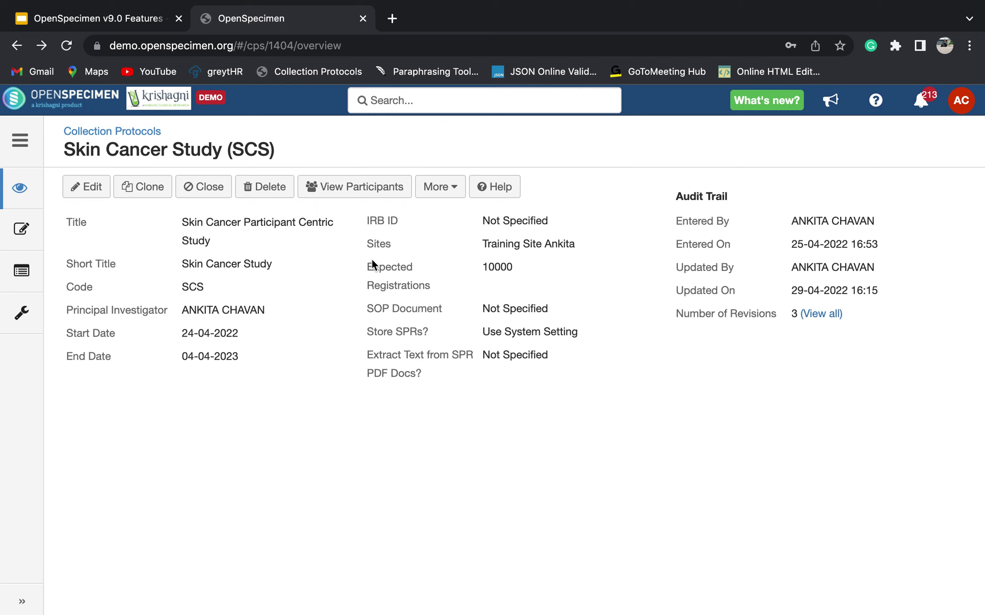
Start a new event in the protocol with code 01, event point 0, unit Days and label "Baseline"
{"action": "left_click", "coordinate": [27, 285]}
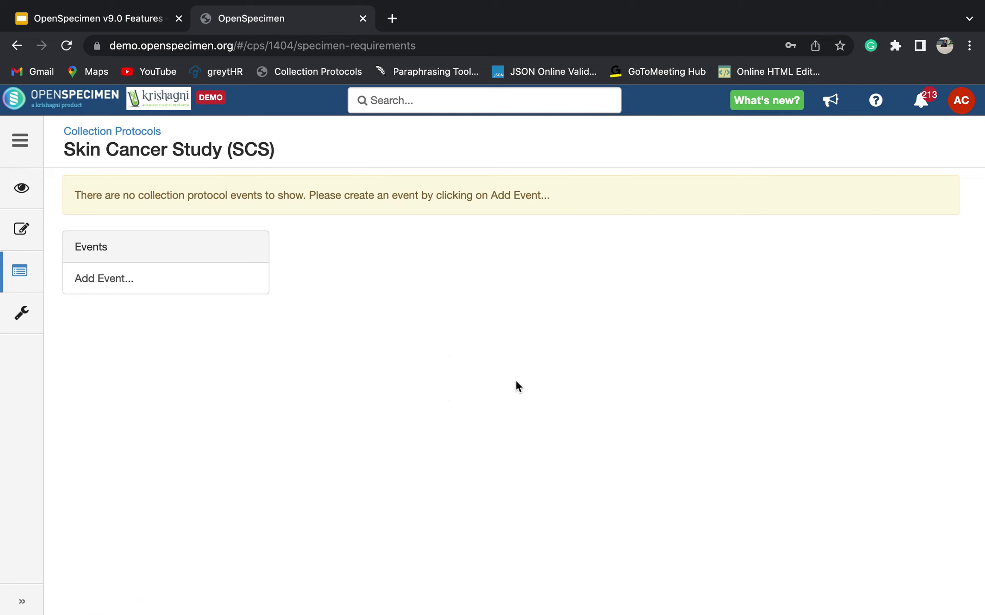
{"action": "left_click", "coordinate": [140, 296]}
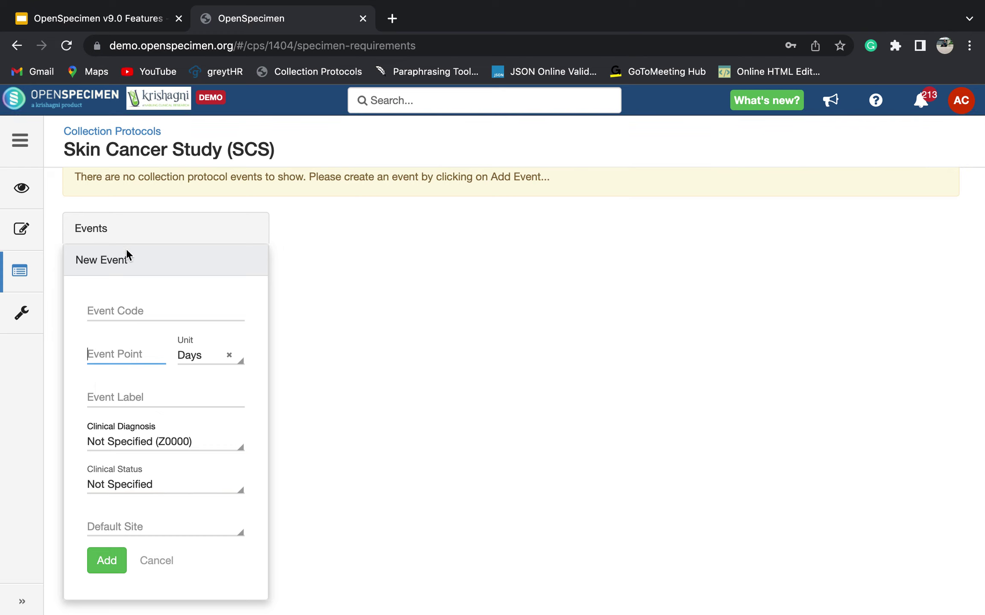
{"action": "left_click", "coordinate": [112, 311]}
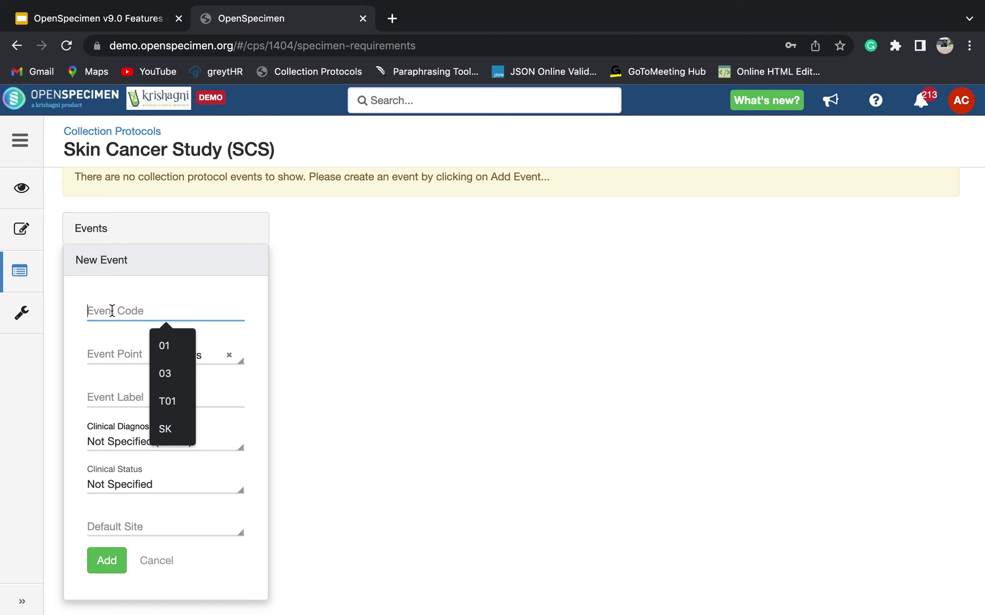
{"action": "type", "text": "01"}
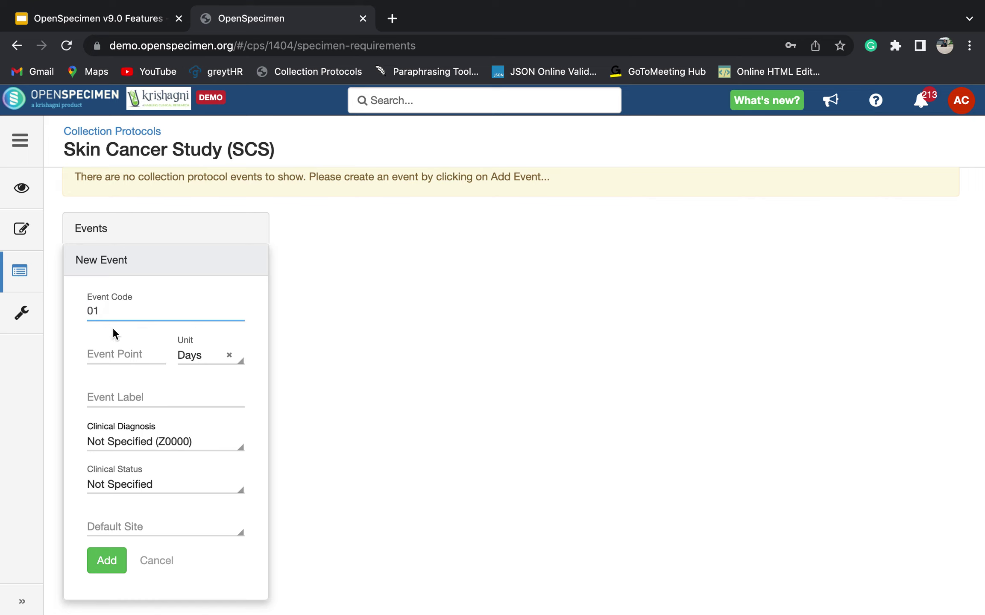
{"action": "left_click", "coordinate": [121, 357]}
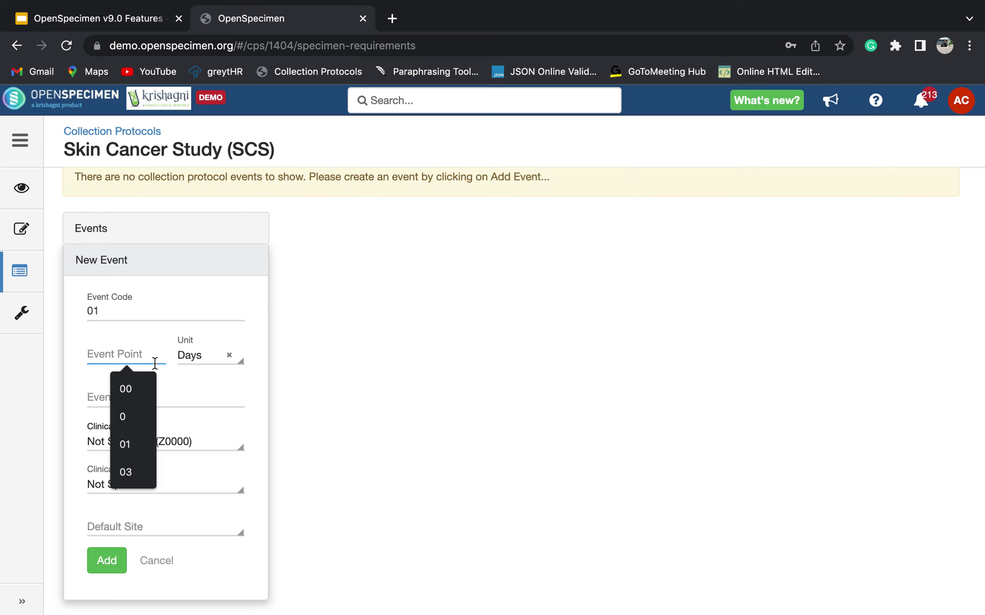
{"action": "type", "text": "0"}
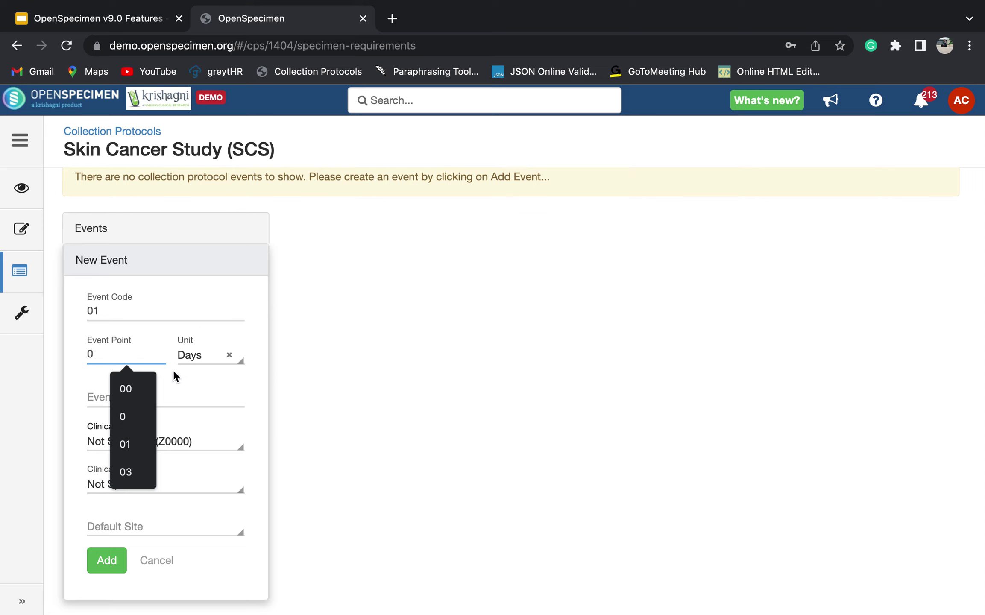
{"action": "left_click", "coordinate": [211, 356]}
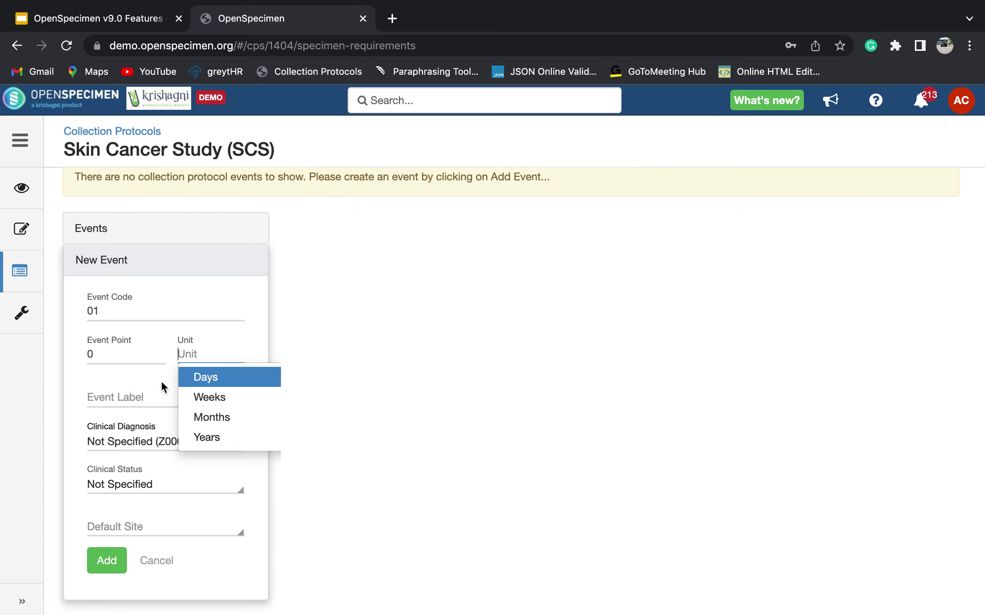
{"action": "left_click", "coordinate": [193, 376]}
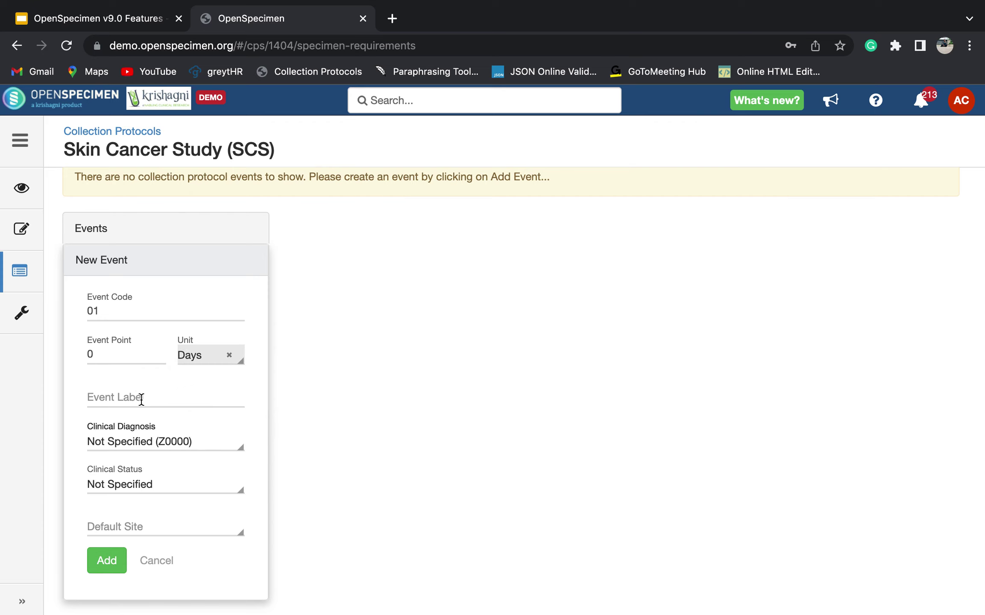
{"action": "left_click", "coordinate": [181, 394]}
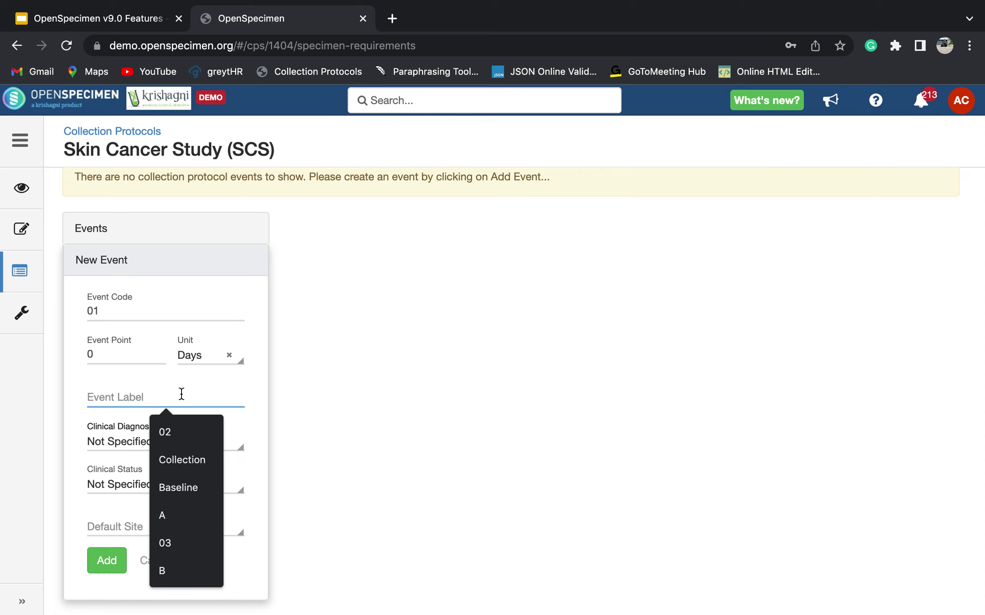
{"action": "type", "text": "Baseline"}
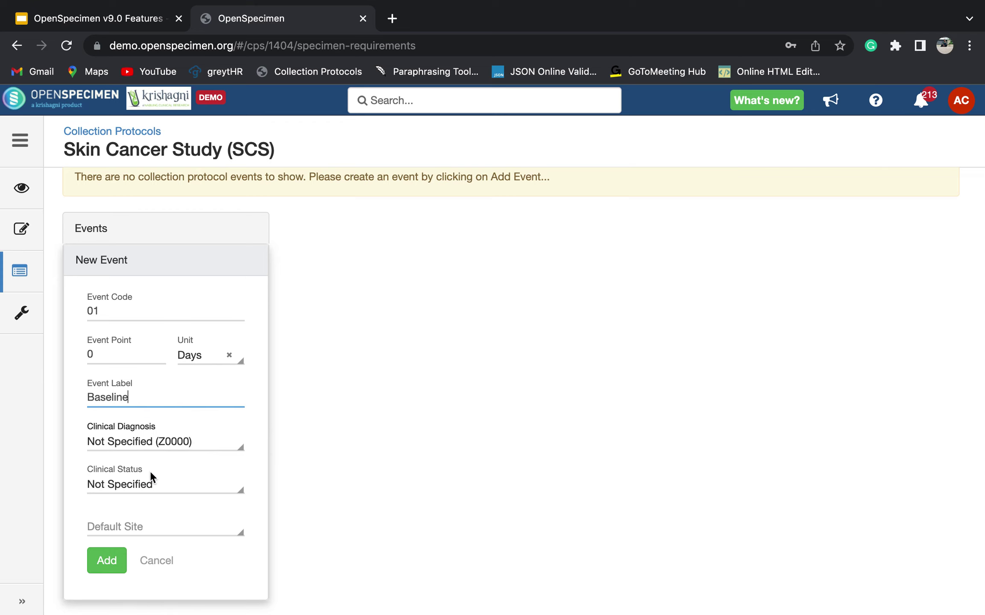
Set the new event's default site to the protocol's own training site and add the event
{"action": "left_click", "coordinate": [152, 528]}
{"action": "left_click", "coordinate": [152, 528]}
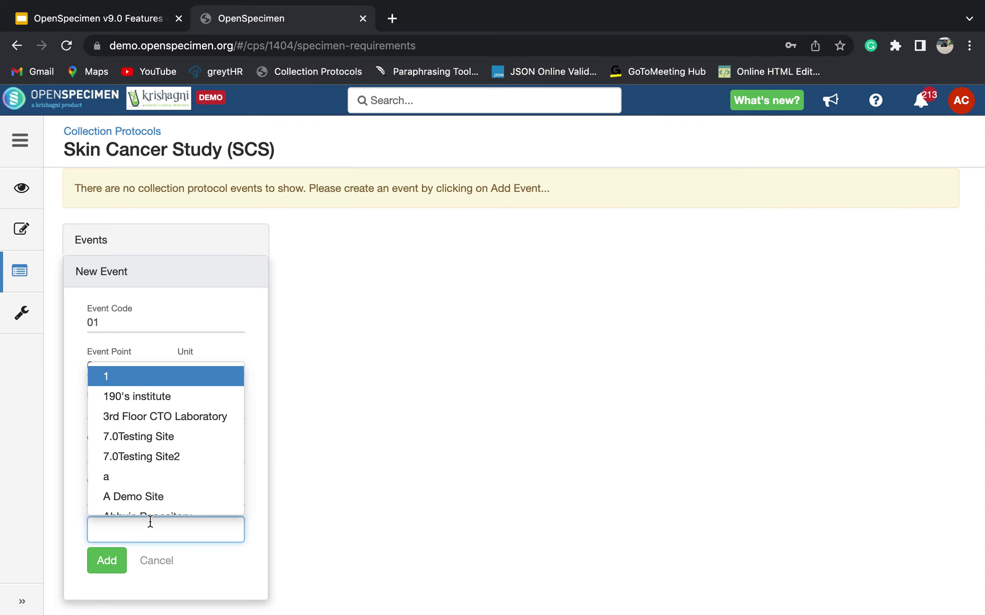
{"action": "scroll", "coordinate": [147, 455], "scroll_direction": "down", "scroll_amount": 4}
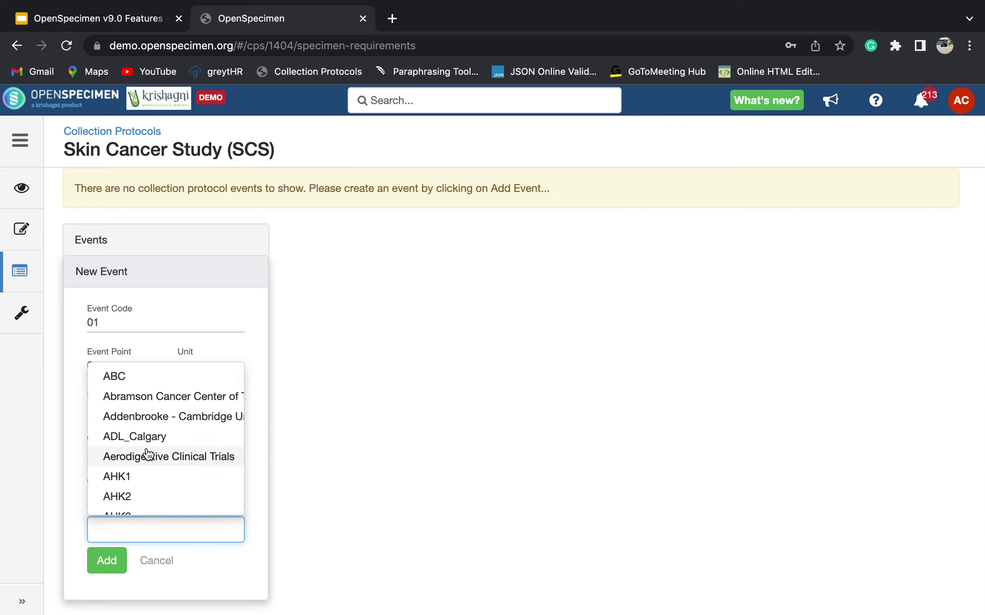
{"action": "type", "text": "Ankita"}
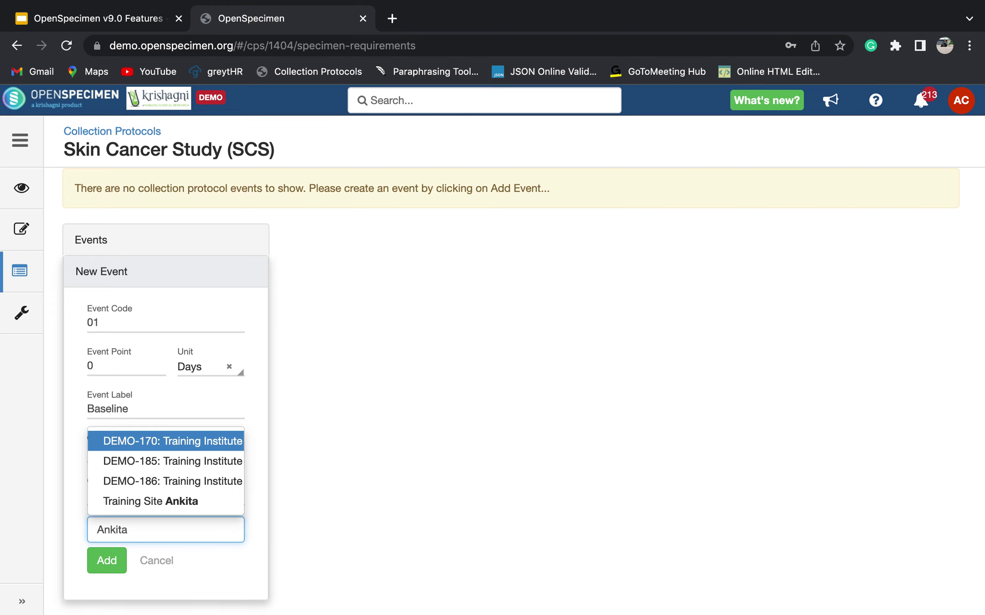
{"action": "left_click", "coordinate": [145, 502]}
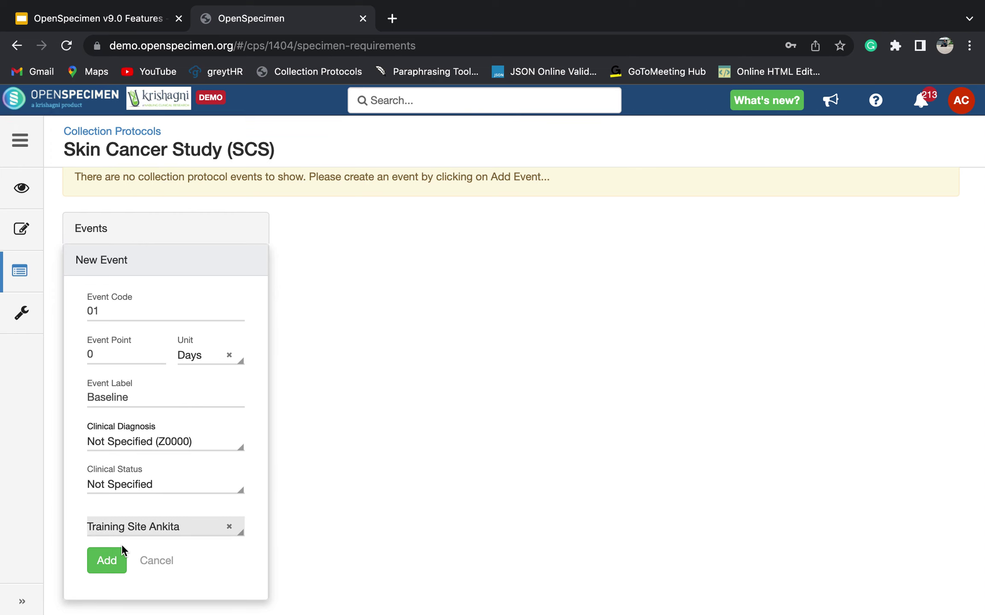
{"action": "left_click", "coordinate": [103, 565]}
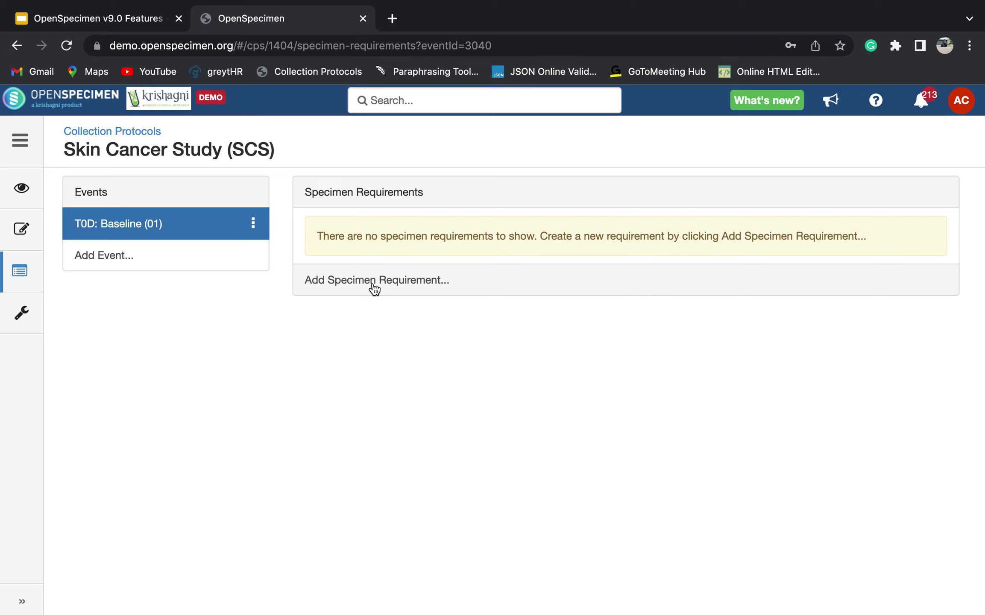
{"action": "left_click", "coordinate": [254, 224]}
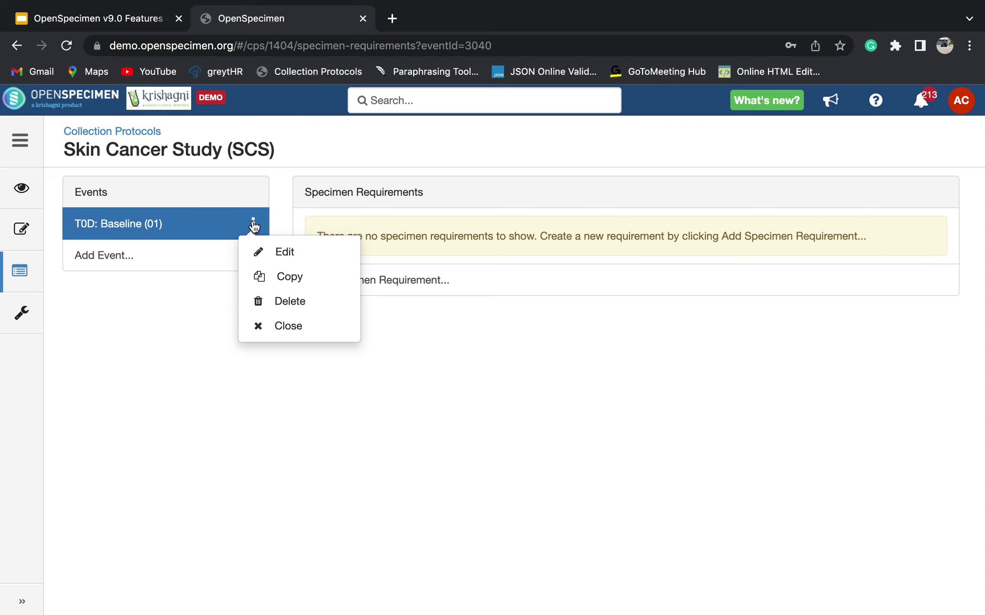
{"action": "left_click", "coordinate": [268, 261]}
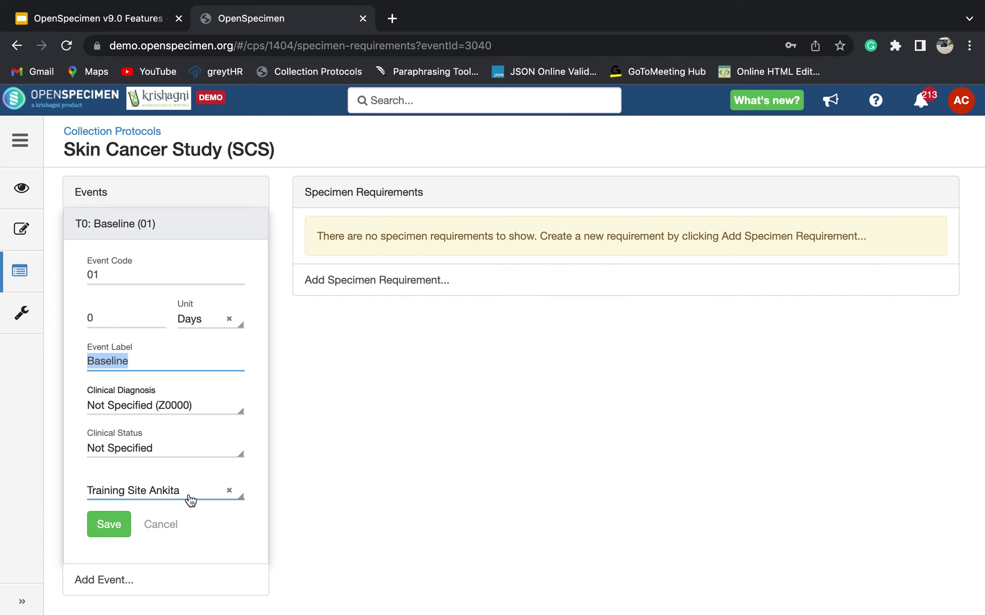
{"action": "left_click", "coordinate": [191, 498]}
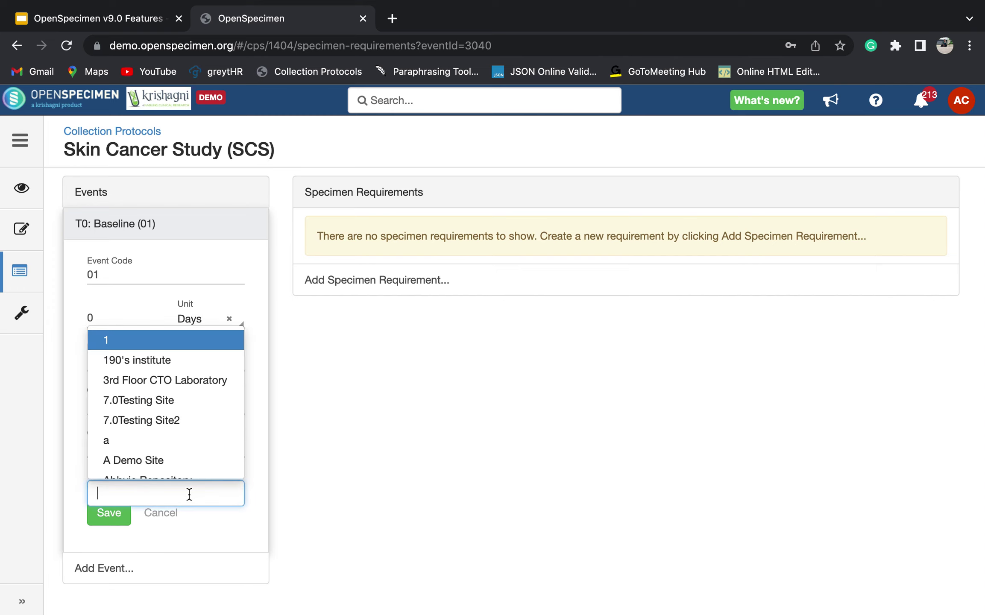
{"action": "left_click", "coordinate": [161, 513]}
{"action": "left_click", "coordinate": [254, 225]}
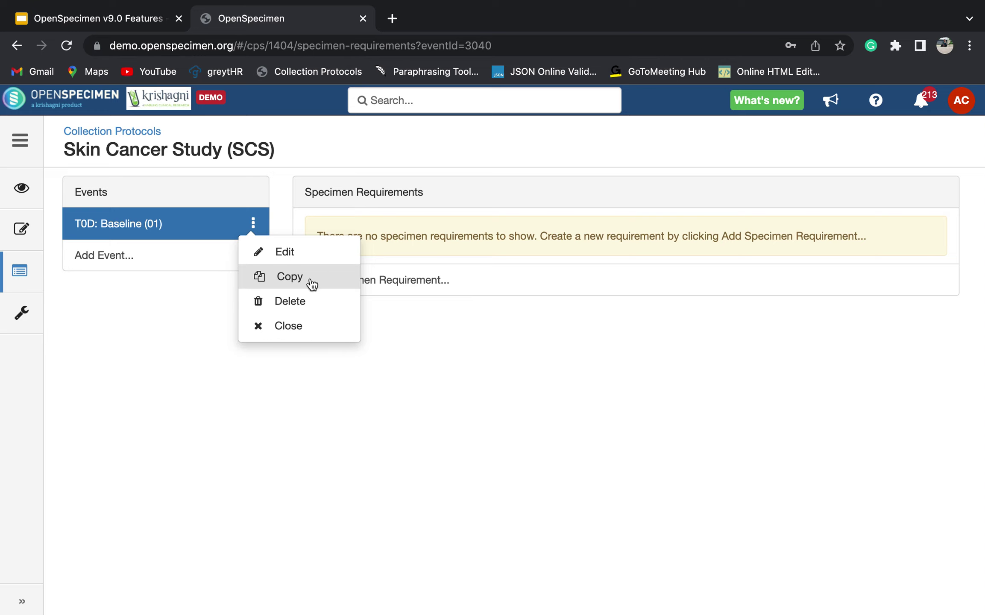
{"action": "left_click", "coordinate": [185, 305]}
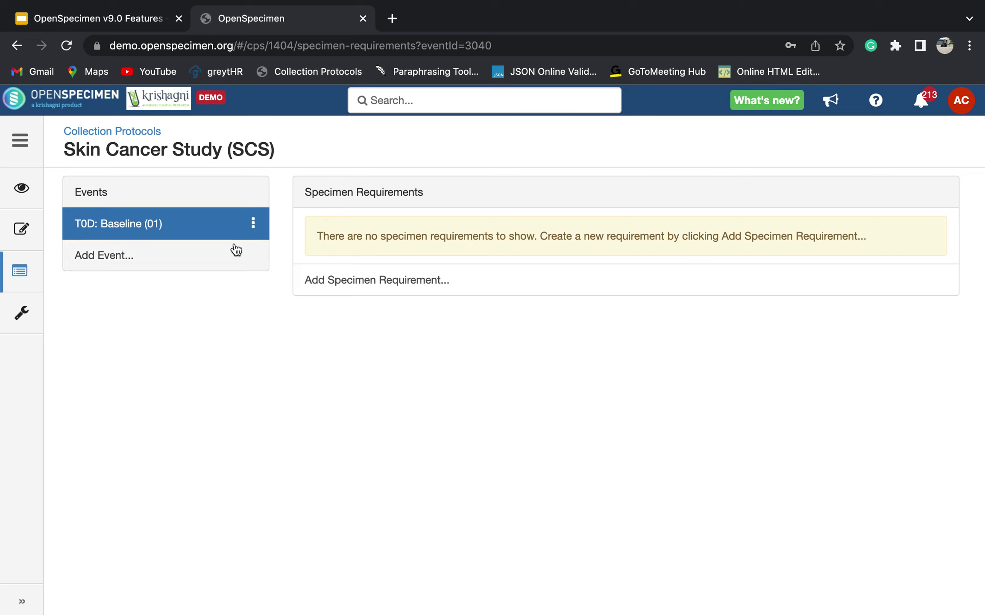
{"action": "left_click", "coordinate": [253, 223]}
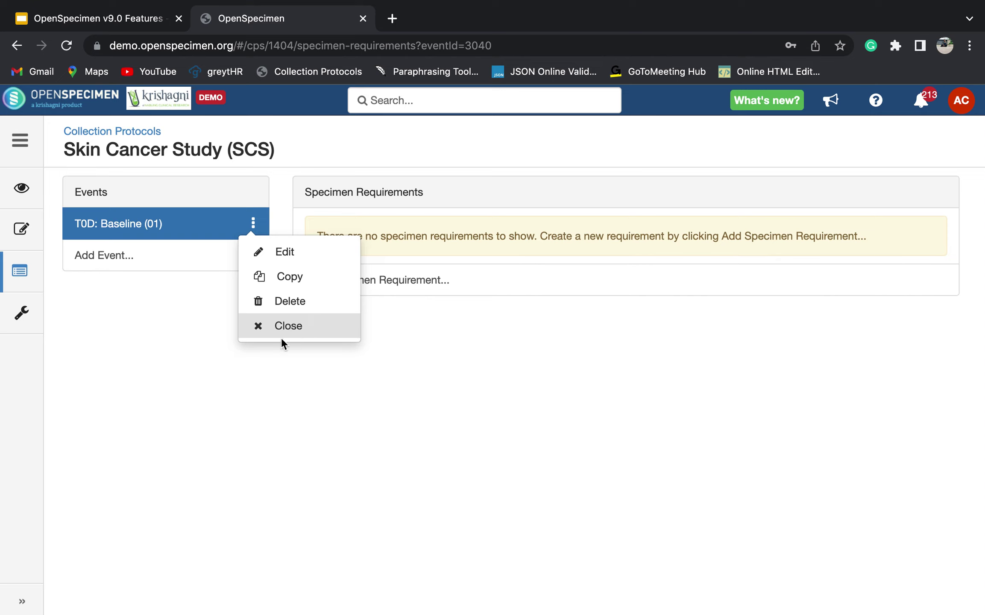
{"action": "left_click", "coordinate": [263, 377]}
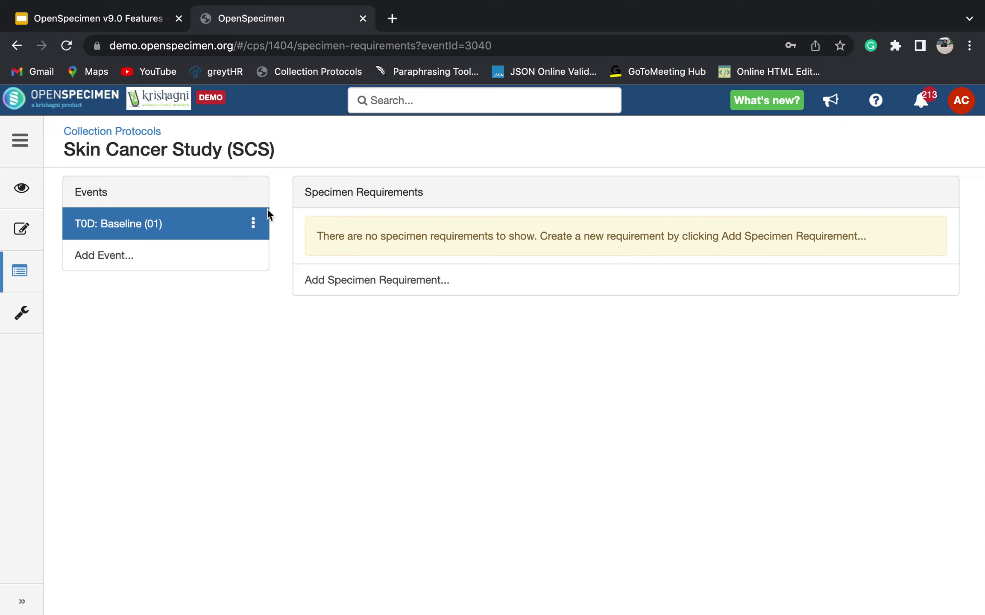
Close the Baseline event together with its specimen requirements
{"action": "left_click", "coordinate": [253, 223]}
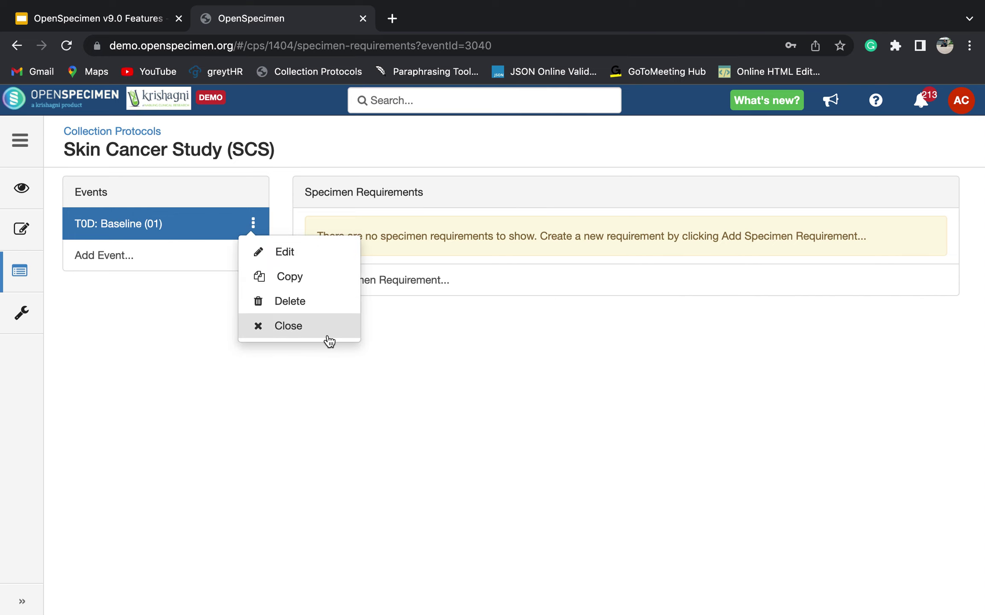
{"action": "left_click", "coordinate": [299, 327]}
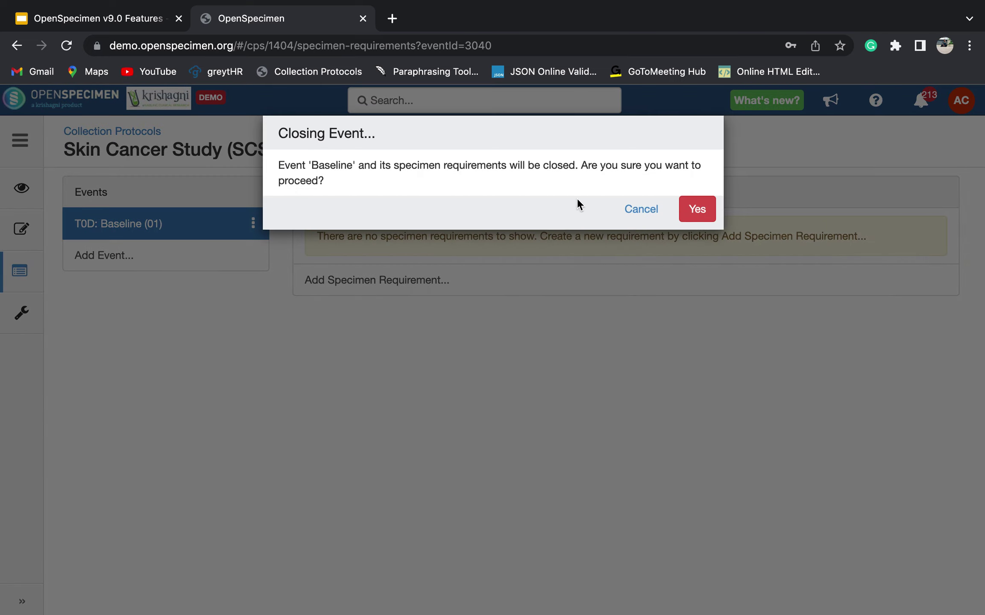
{"action": "left_click", "coordinate": [689, 216]}
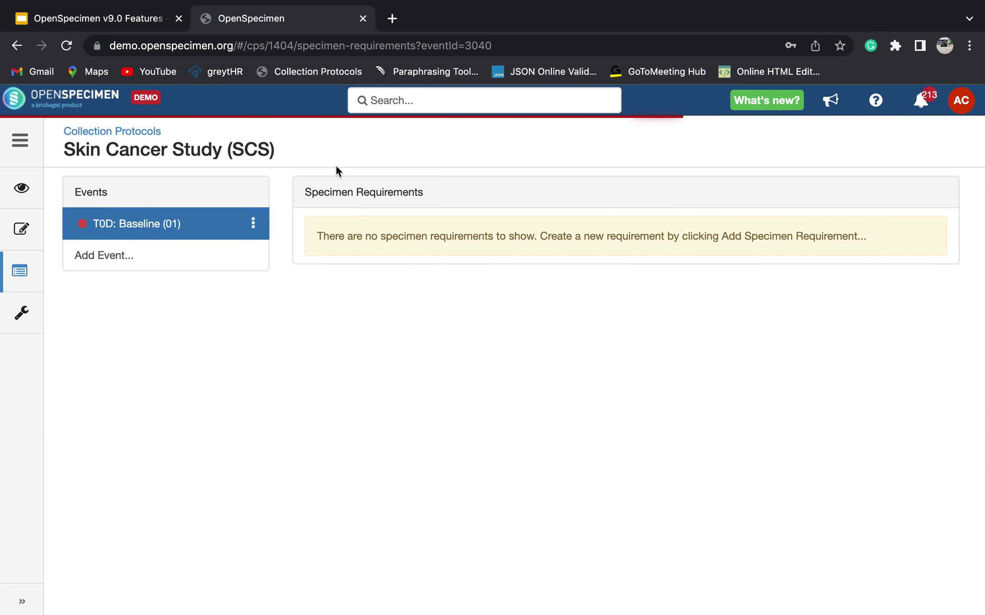
Reopen the closed Baseline event
{"action": "left_click", "coordinate": [253, 224]}
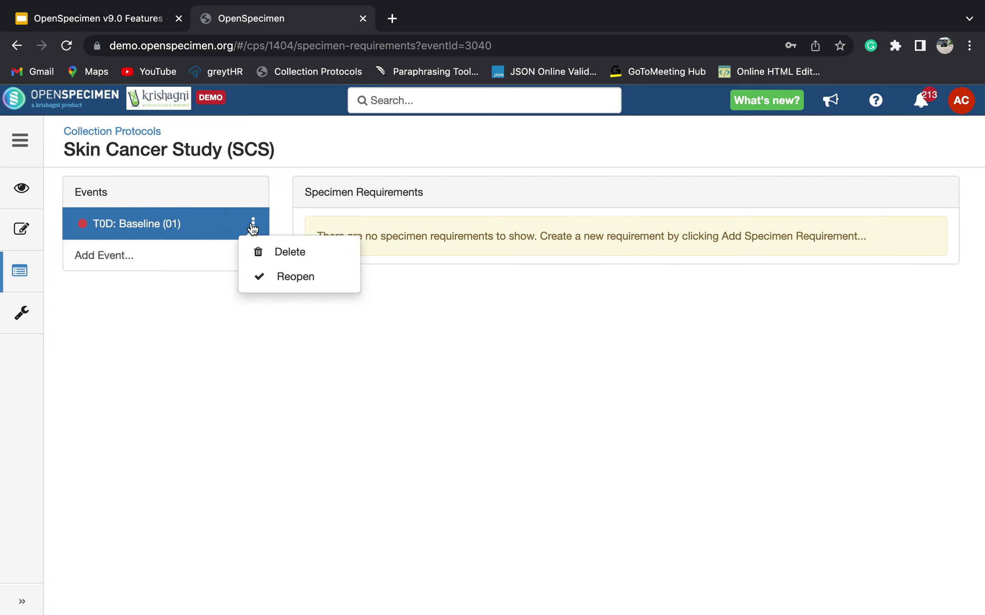
{"action": "left_click", "coordinate": [268, 282]}
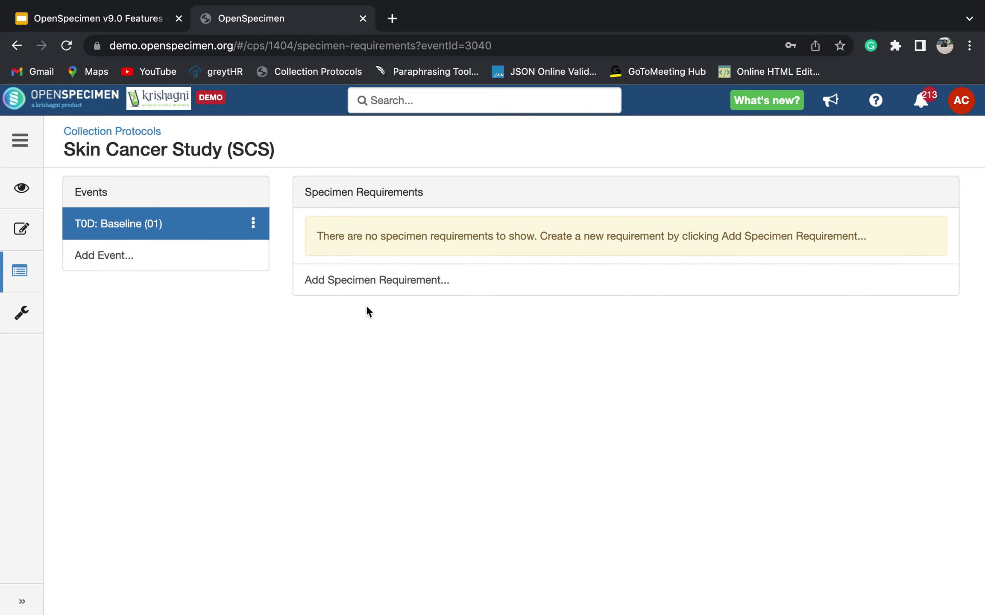
Start a new specimen requirement for the Baseline event with name "EDTA Whole Blood" and code "ED_Whole Blood"
{"action": "left_click", "coordinate": [345, 292]}
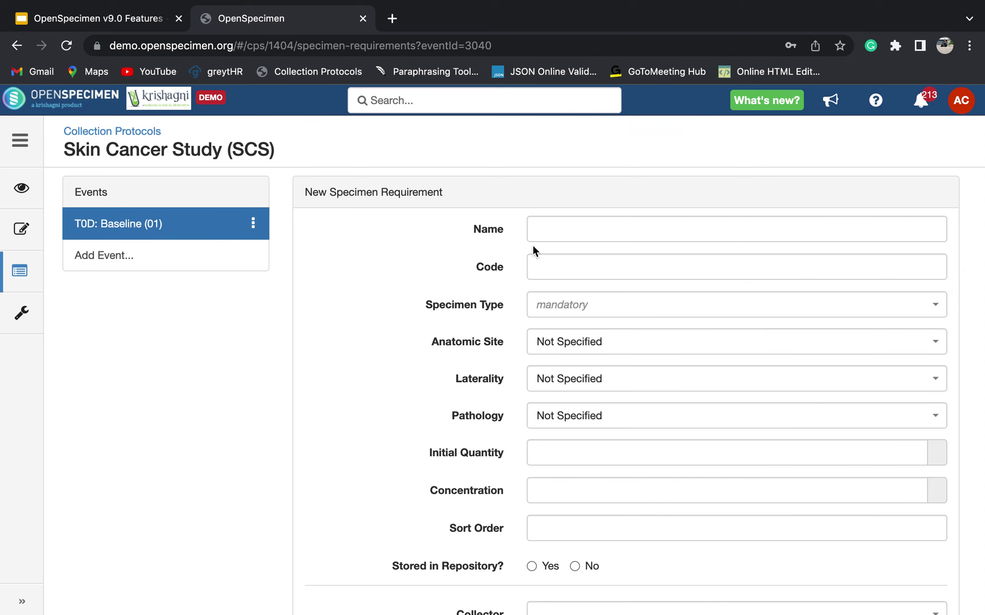
{"action": "left_click", "coordinate": [547, 231]}
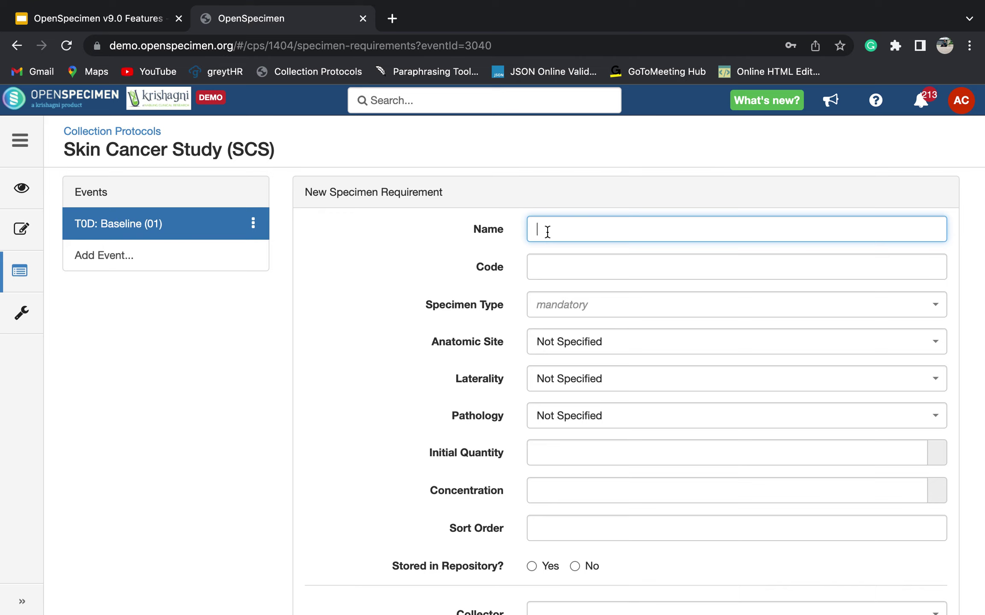
{"action": "type", "text": "EDTA Whole Blood"}
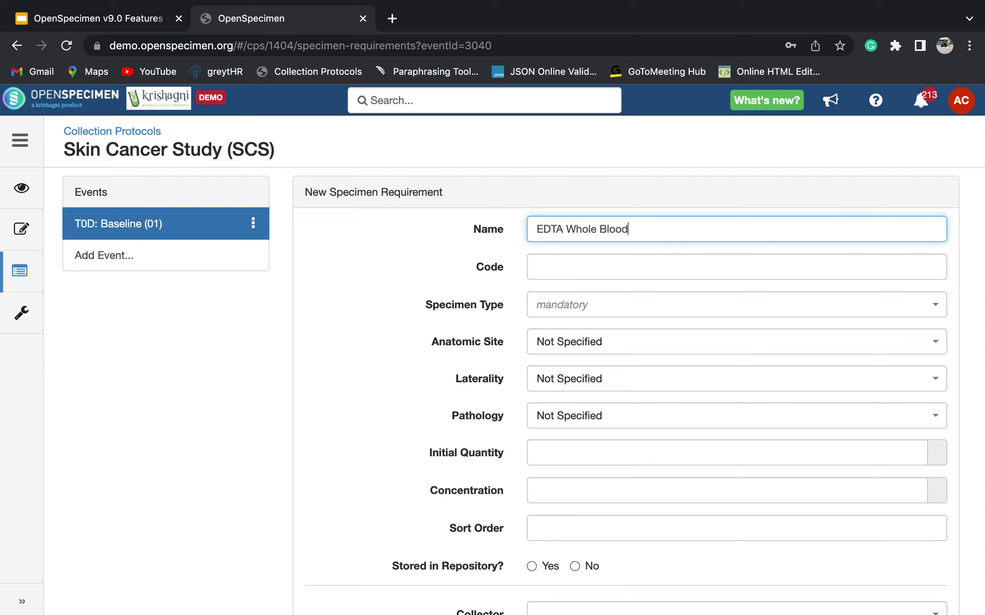
{"action": "left_click", "coordinate": [547, 276]}
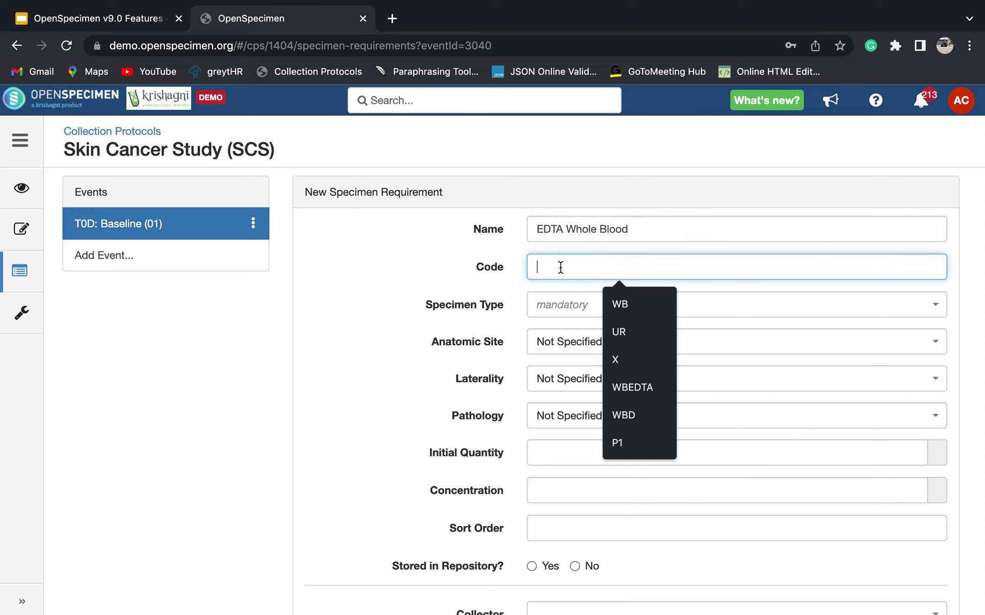
{"action": "type", "text": "ED_Whole "}
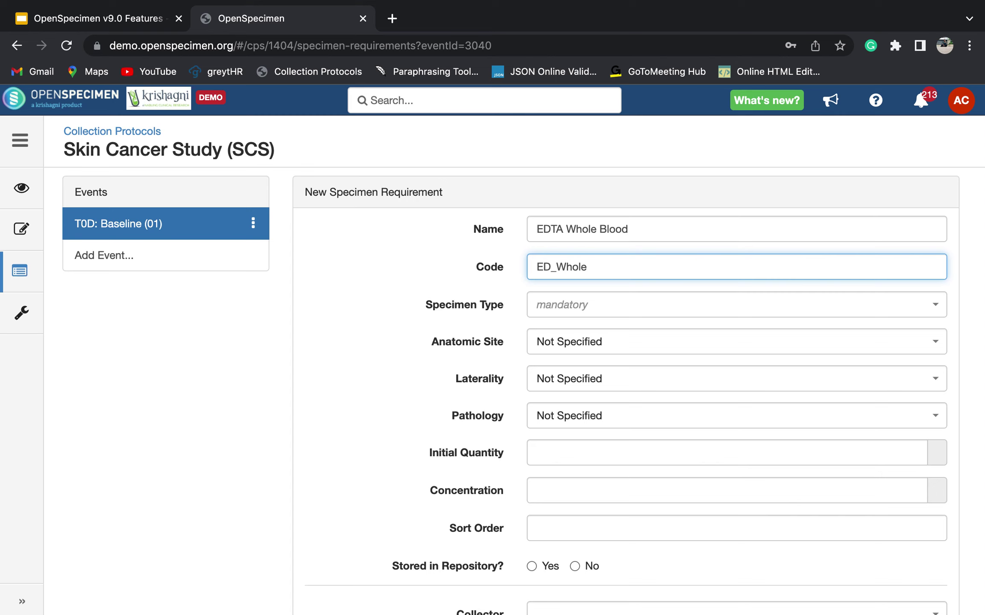
{"action": "type", "text": "Blood"}
Set the new requirement's specimen type to Whole Blood
{"action": "left_click", "coordinate": [565, 302]}
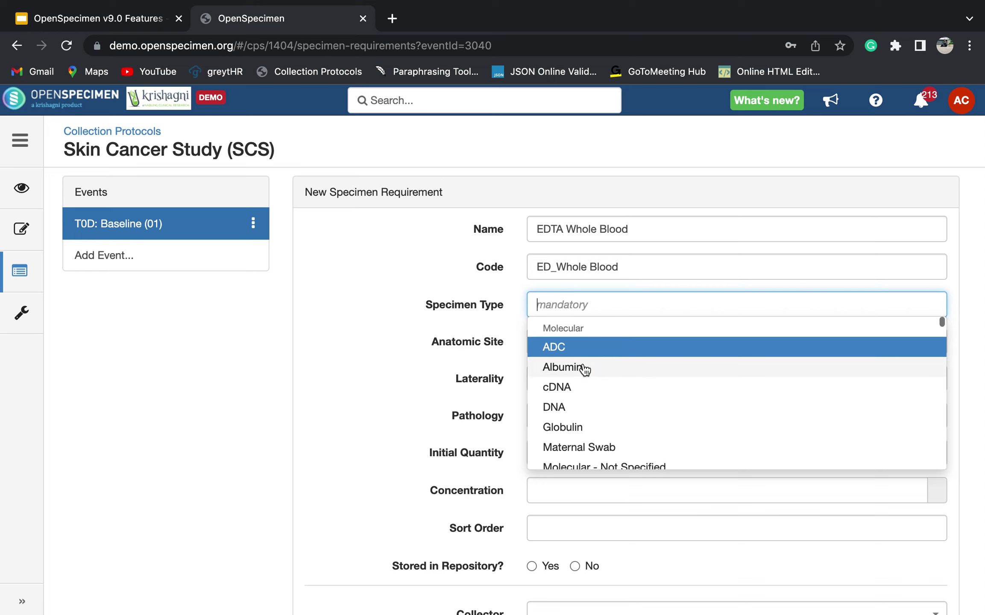
{"action": "scroll", "coordinate": [585, 374], "scroll_direction": "down", "scroll_amount": 2}
{"action": "scroll", "coordinate": [597, 409], "scroll_direction": "up", "scroll_amount": 2}
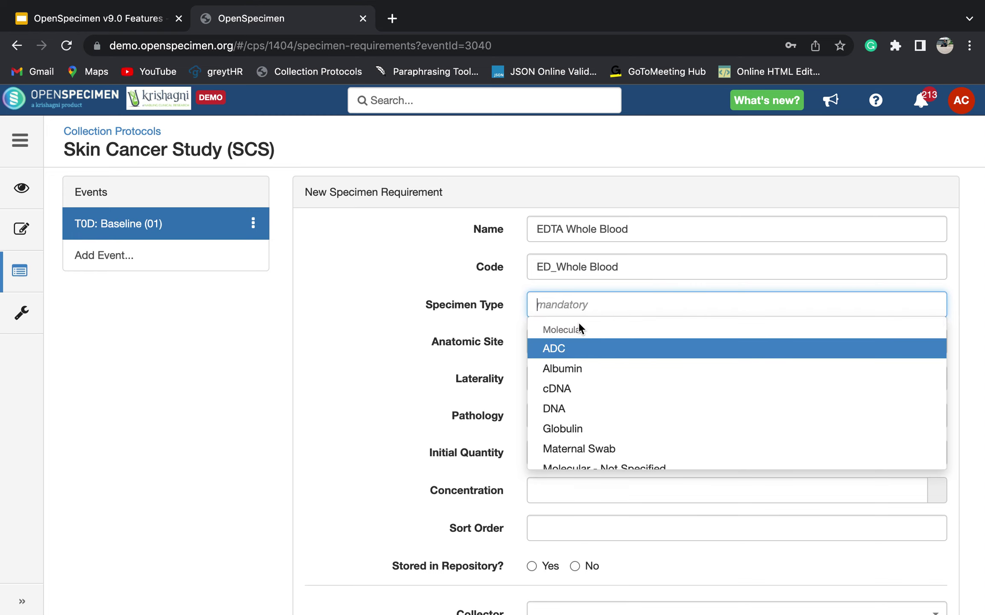
{"action": "type", "text": "Whol"}
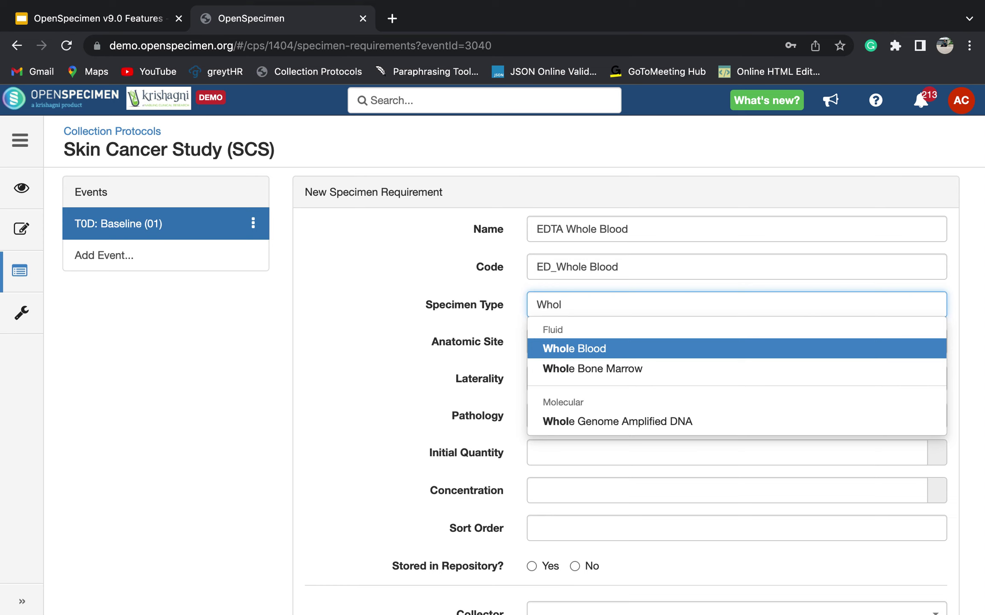
{"action": "key", "text": "Return"}
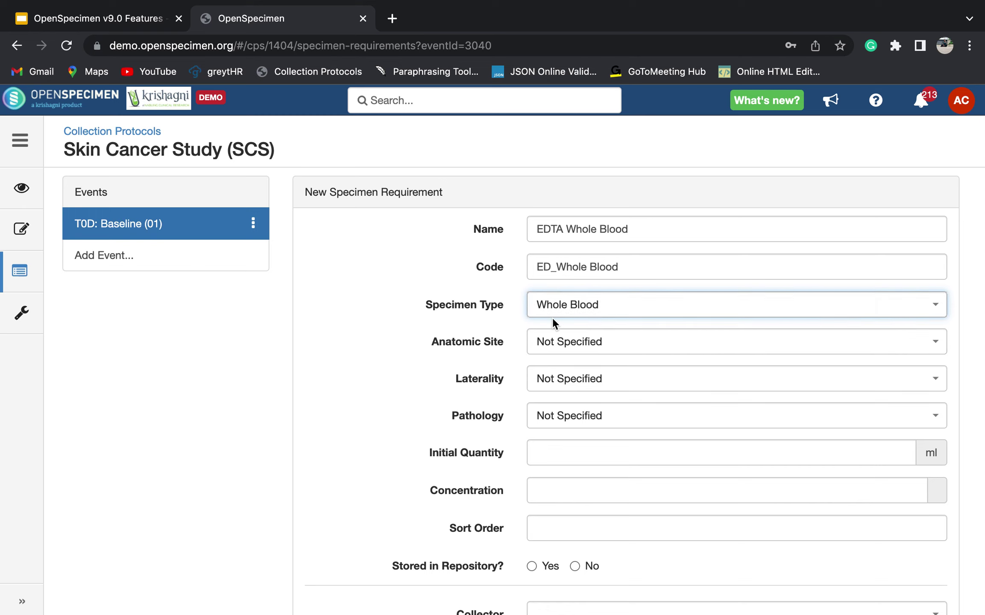
Look through the anatomic site options, leave it Not Specified, and set the requirement's initial quantity to 5 ml
{"action": "left_click", "coordinate": [543, 346]}
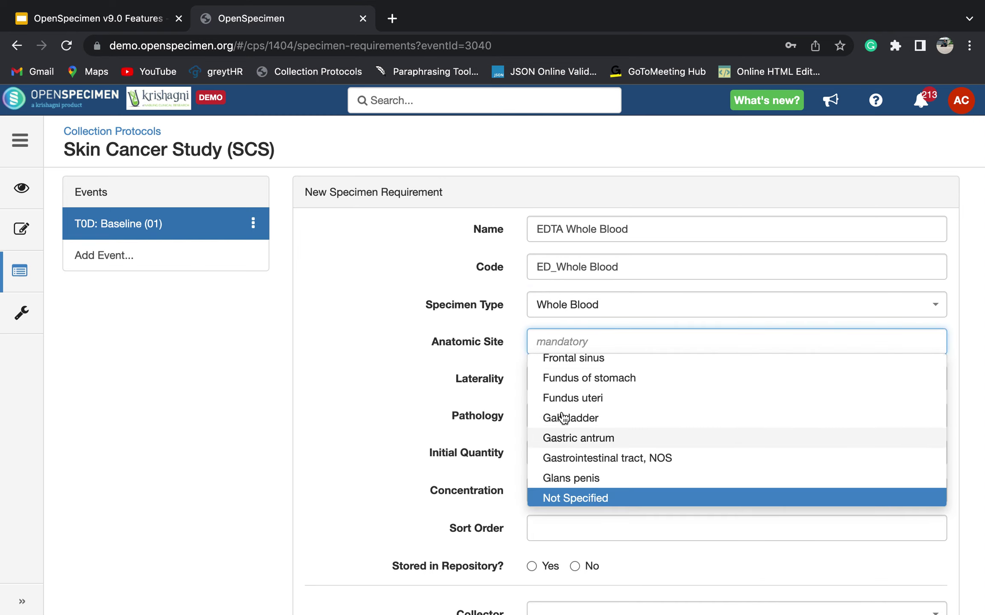
{"action": "scroll", "coordinate": [562, 404], "scroll_direction": "up", "scroll_amount": 15}
{"action": "scroll", "coordinate": [564, 400], "scroll_direction": "up", "scroll_amount": 4}
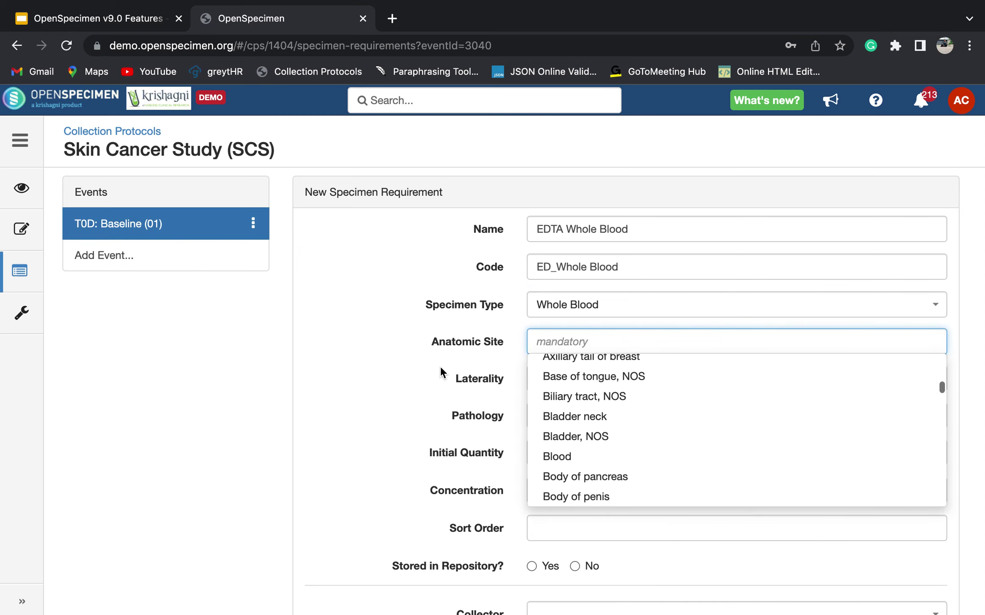
{"action": "scroll", "coordinate": [567, 361], "scroll_direction": "down", "scroll_amount": 3}
{"action": "left_click", "coordinate": [567, 362]}
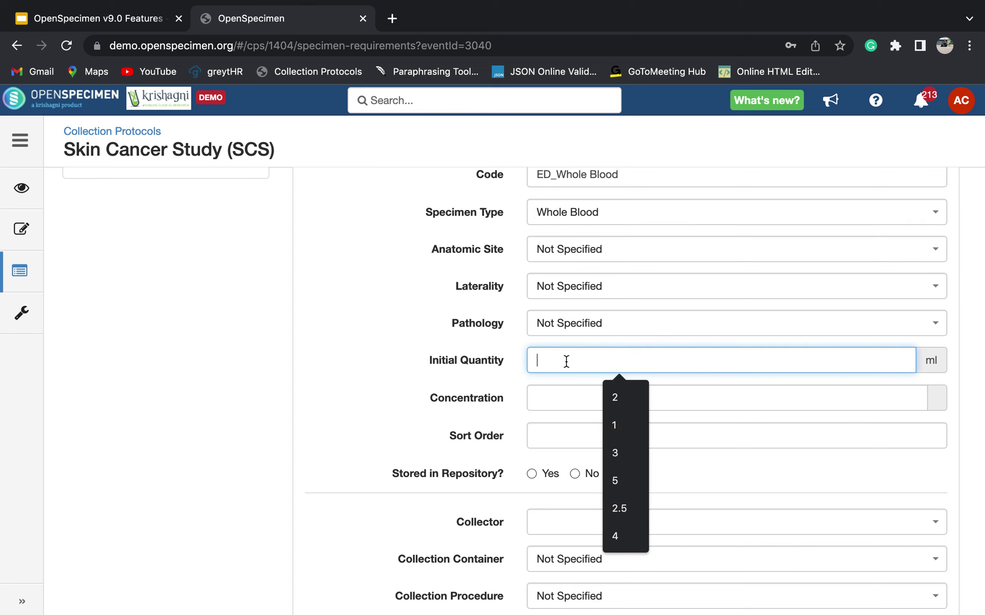
{"action": "type", "text": "5"}
{"action": "scroll", "coordinate": [546, 403], "scroll_direction": "up", "scroll_amount": 3}
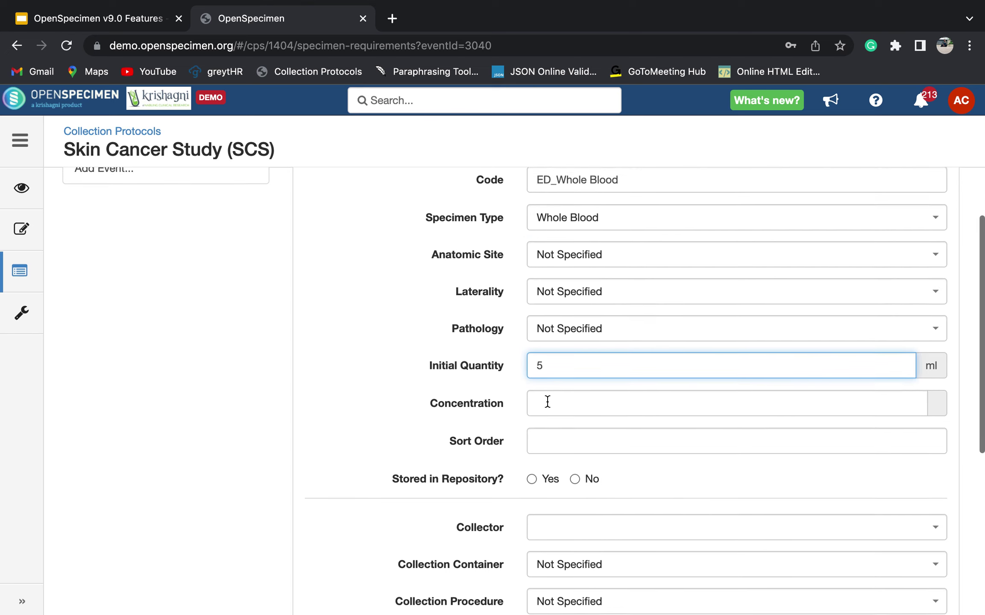
Review the requirement's remaining fields and assign the training tissue banker account as its collector
{"action": "scroll", "coordinate": [547, 401], "scroll_direction": "down", "scroll_amount": 6}
{"action": "scroll", "coordinate": [547, 402], "scroll_direction": "up", "scroll_amount": 2}
{"action": "scroll", "coordinate": [547, 402], "scroll_direction": "down", "scroll_amount": 2}
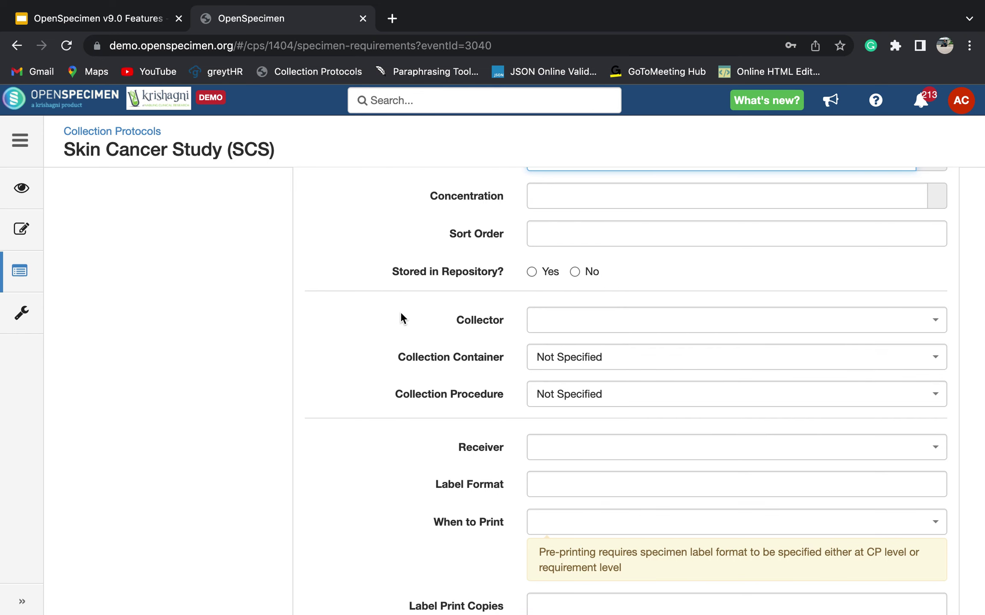
{"action": "scroll", "coordinate": [483, 306], "scroll_direction": "up", "scroll_amount": 5}
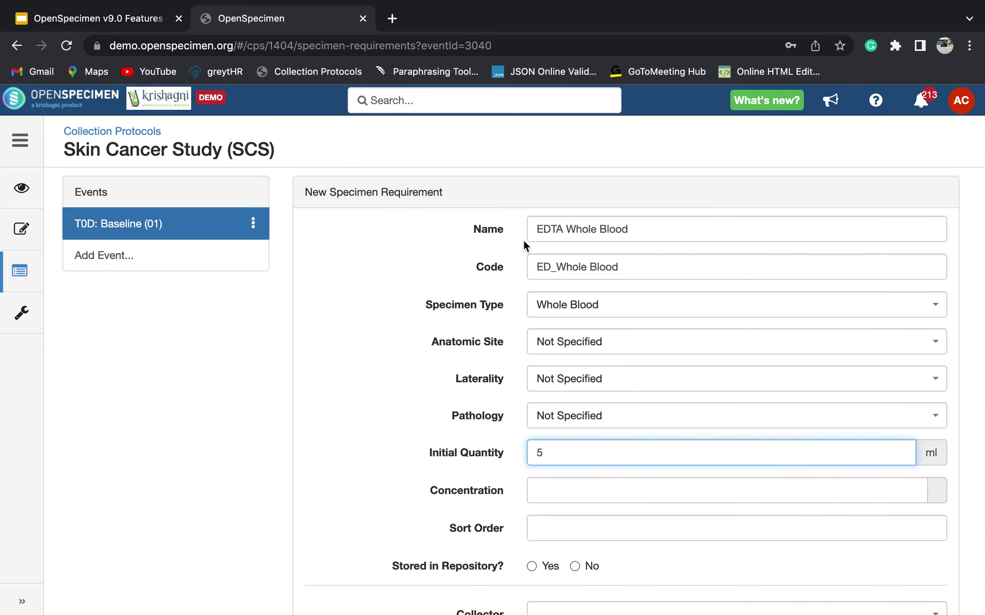
{"action": "scroll", "coordinate": [484, 467], "scroll_direction": "down", "scroll_amount": 2}
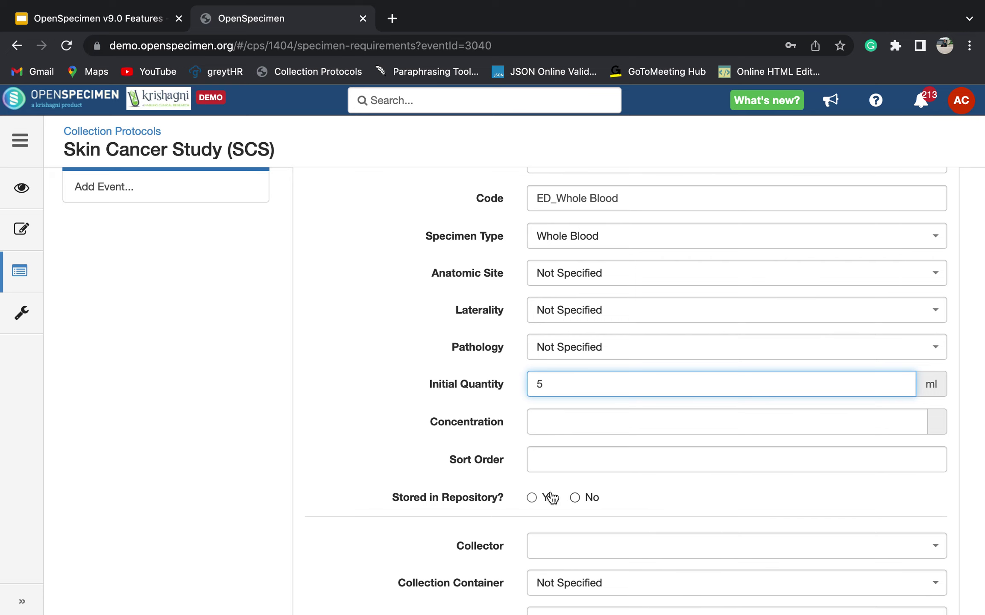
{"action": "scroll", "coordinate": [540, 509], "scroll_direction": "down", "scroll_amount": 2}
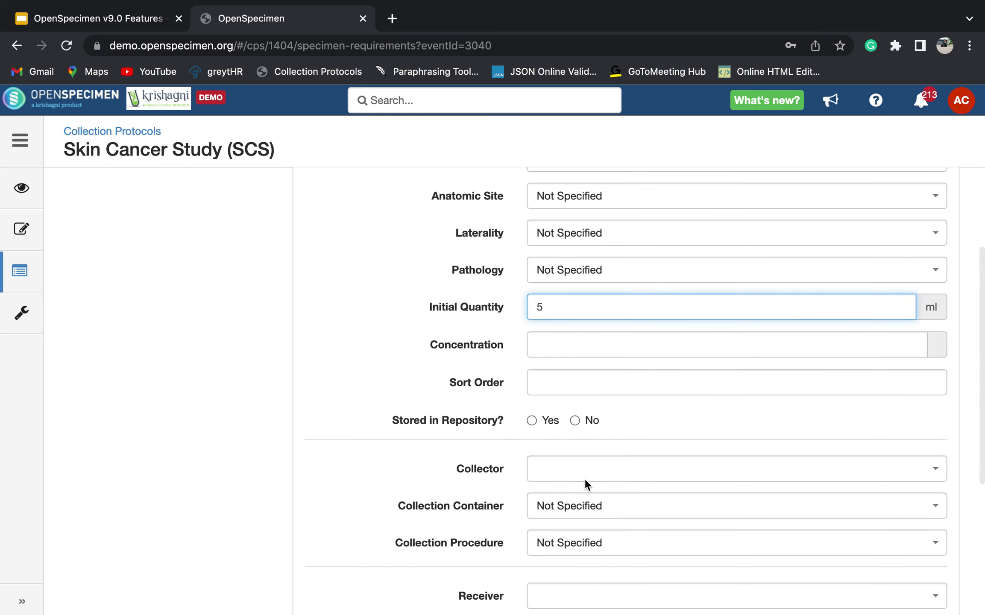
{"action": "left_click", "coordinate": [584, 468]}
{"action": "scroll", "coordinate": [558, 378], "scroll_direction": "down", "scroll_amount": 15}
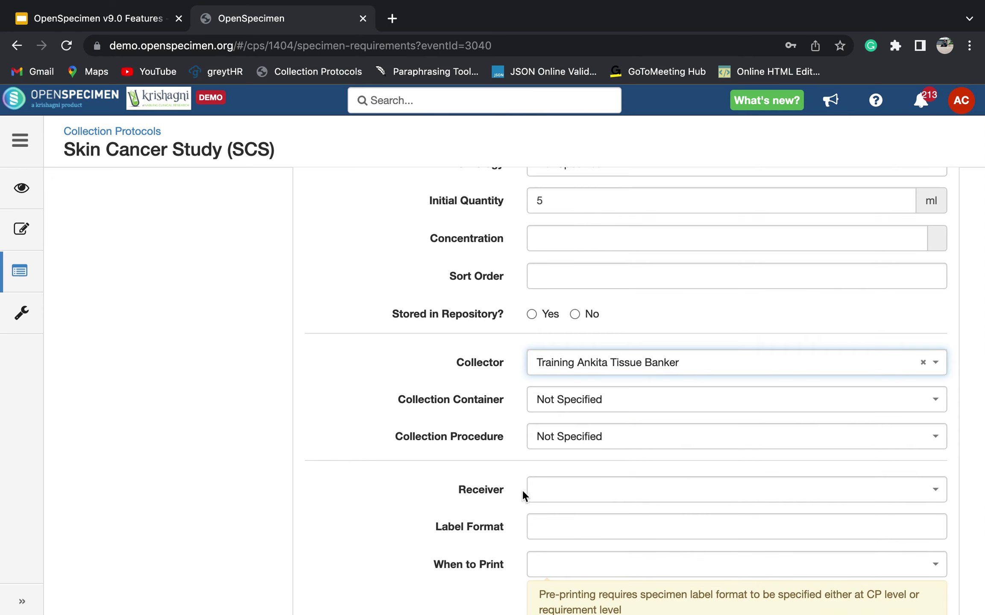
Set the collection container to EDTA Vacutainer, keep the collection procedure Not Specified, and create the specimen requirement
{"action": "scroll", "coordinate": [530, 487], "scroll_direction": "down", "scroll_amount": 1}
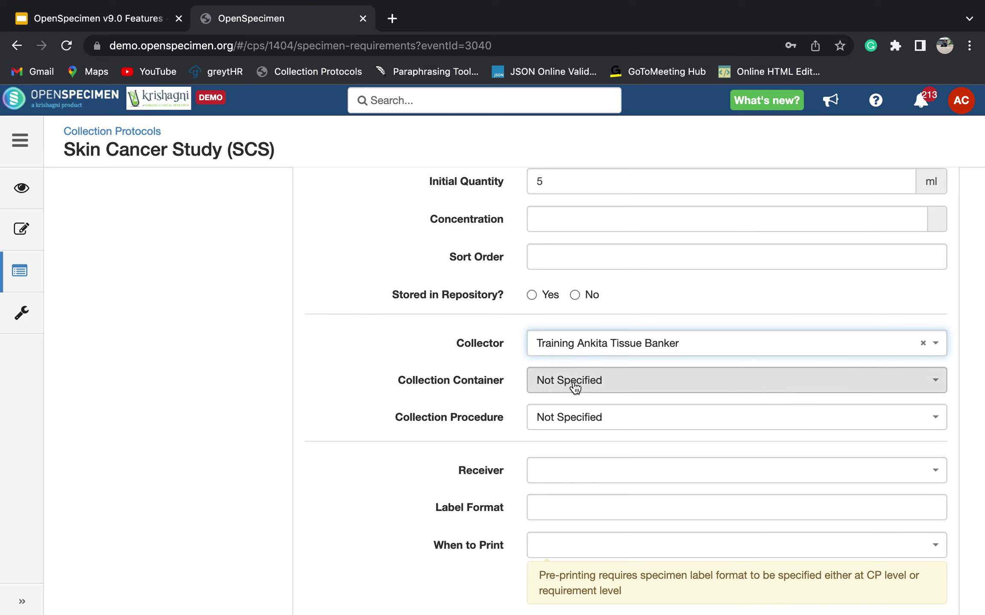
{"action": "left_click", "coordinate": [555, 387]}
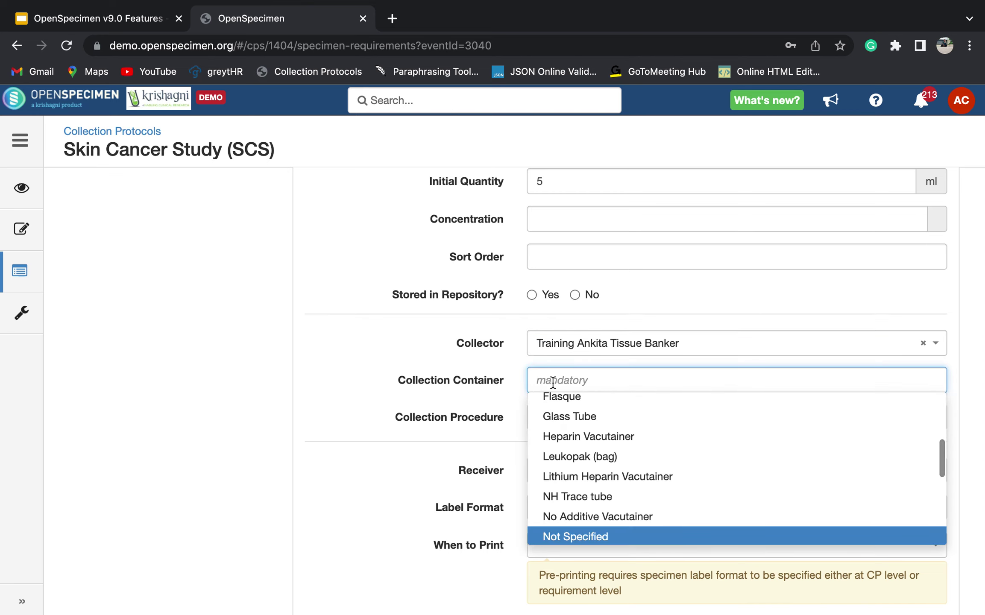
{"action": "type", "text": "edt"}
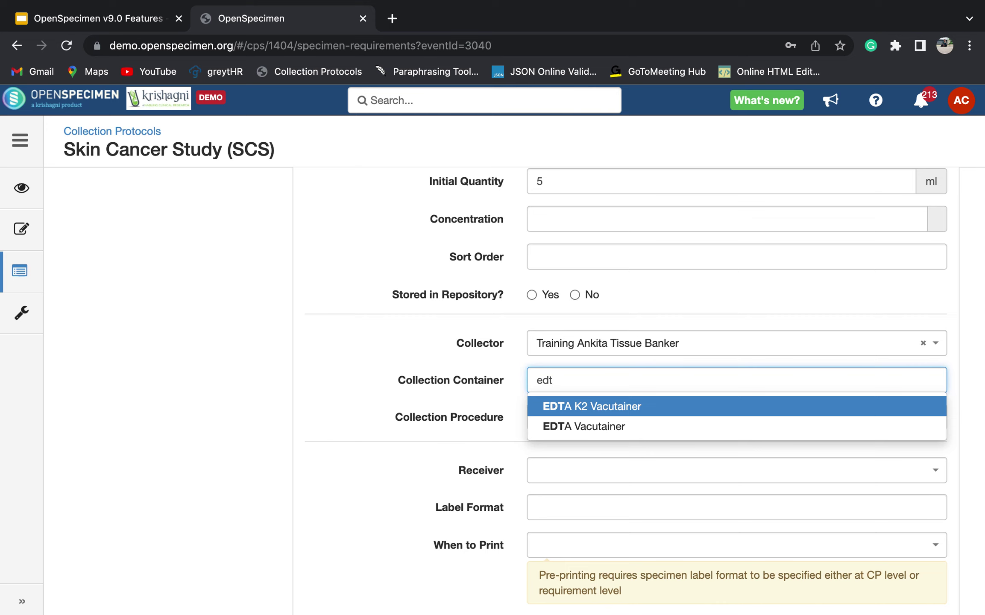
{"action": "left_click", "coordinate": [581, 426]}
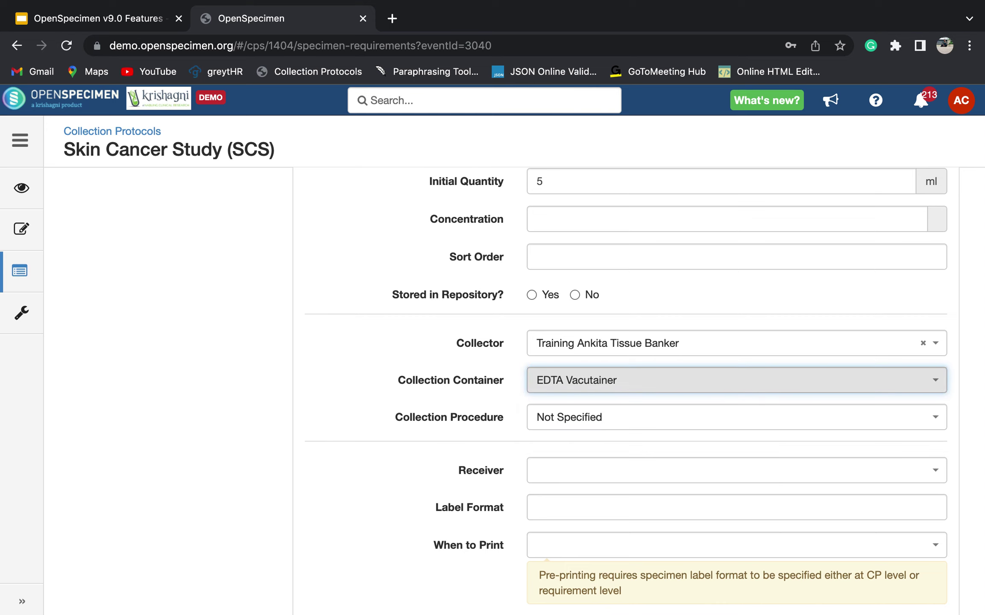
{"action": "left_click", "coordinate": [581, 428]}
{"action": "left_click", "coordinate": [583, 569]}
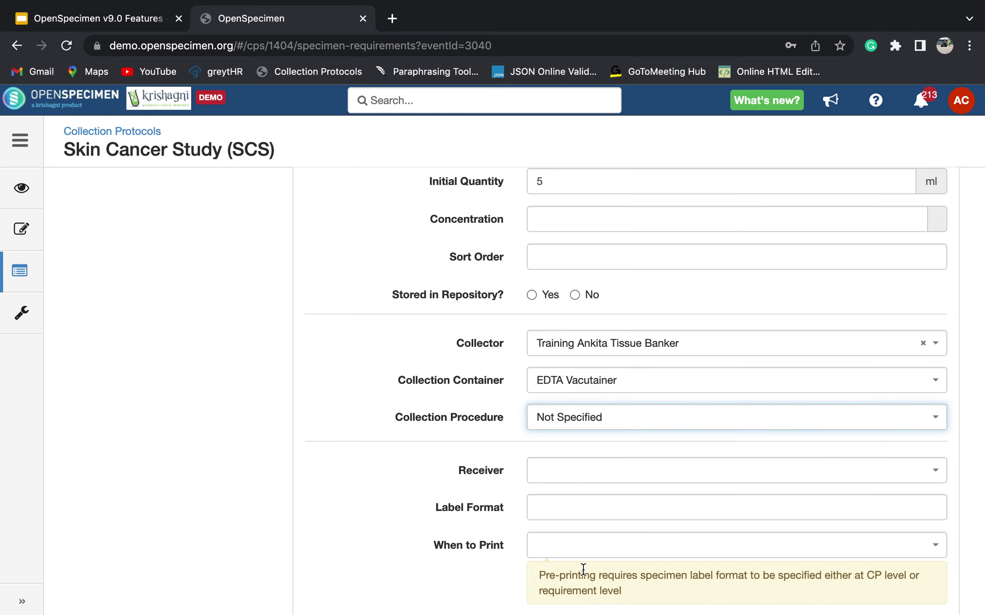
{"action": "scroll", "coordinate": [572, 513], "scroll_direction": "down", "scroll_amount": 3}
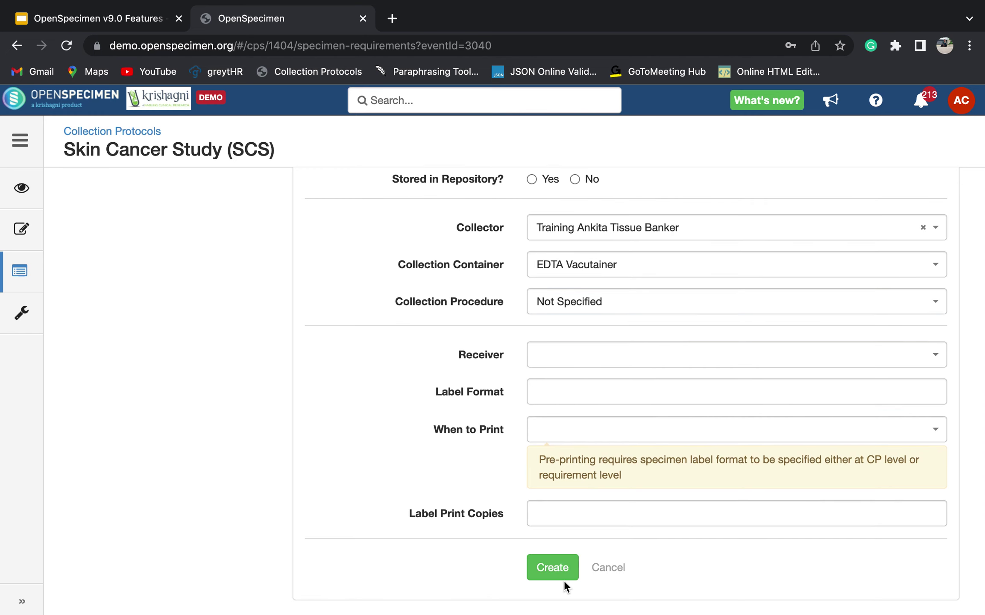
{"action": "left_click", "coordinate": [564, 578]}
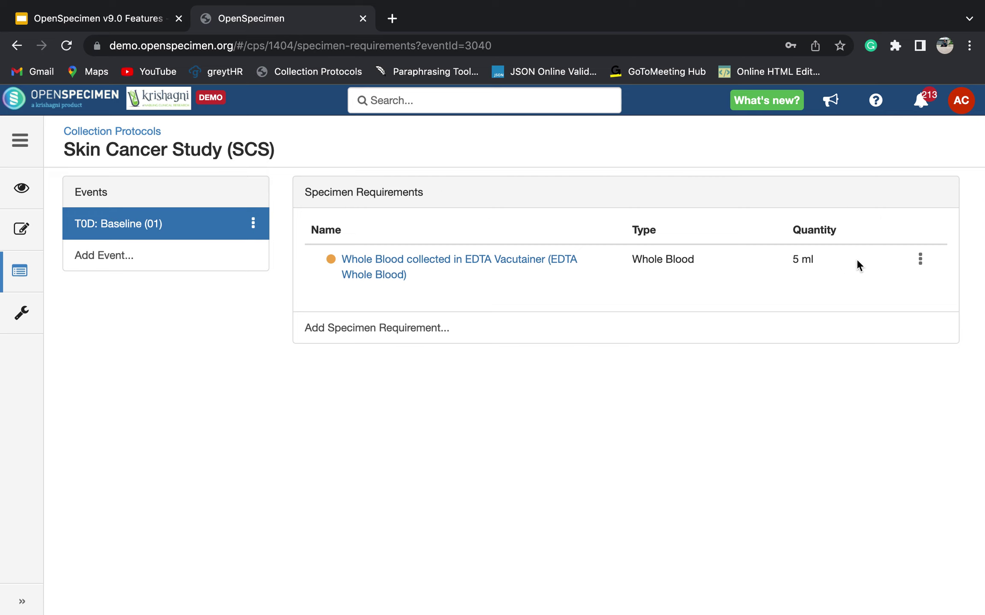
Start a derivative requirement from the EDTA Whole Blood requirement with specimen type Plasma
{"action": "left_click", "coordinate": [921, 260]}
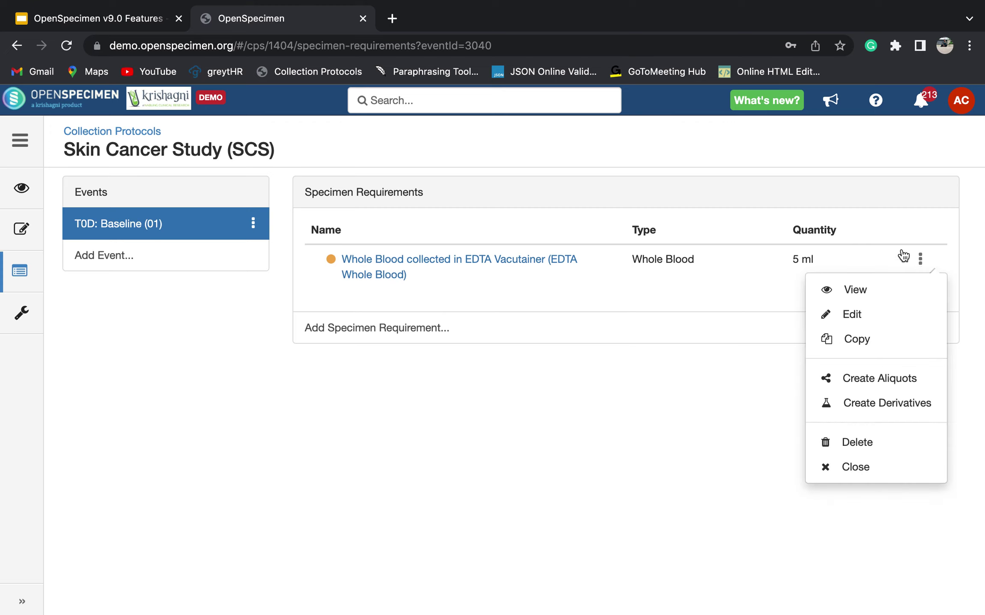
{"action": "left_click", "coordinate": [877, 405]}
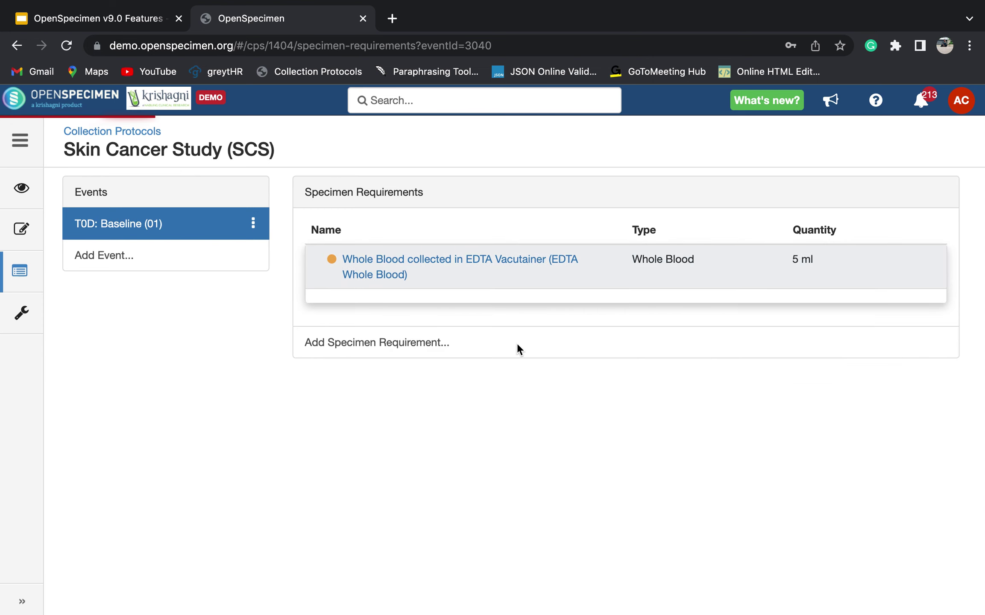
{"action": "left_click", "coordinate": [567, 320]}
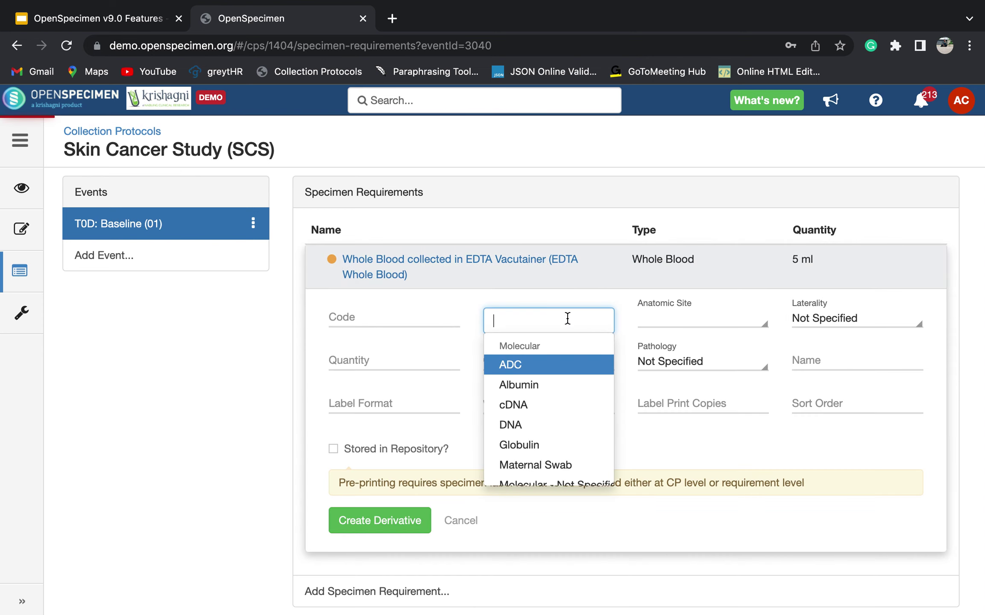
{"action": "type", "text": "P"}
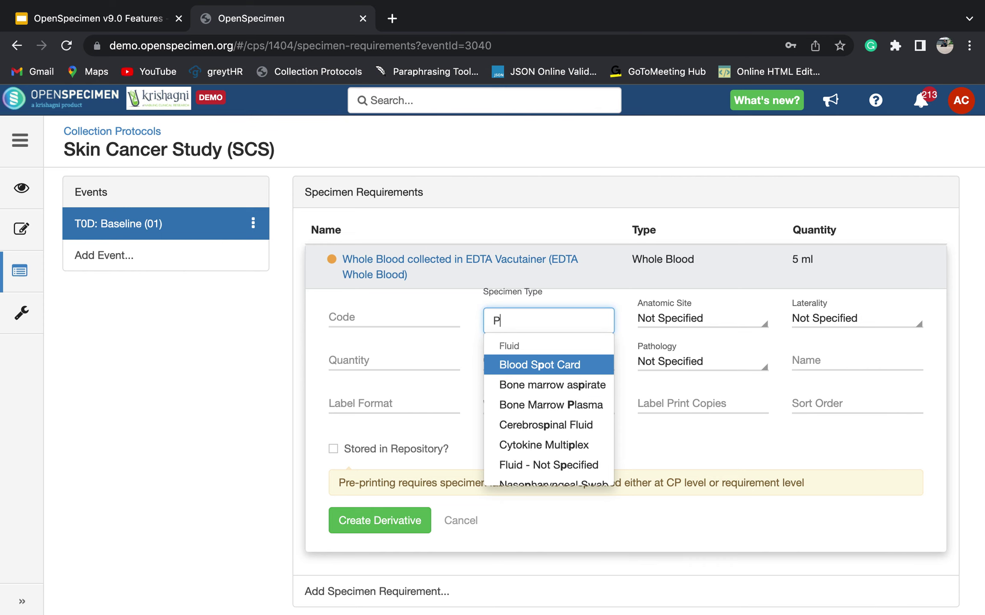
{"action": "type", "text": "las"}
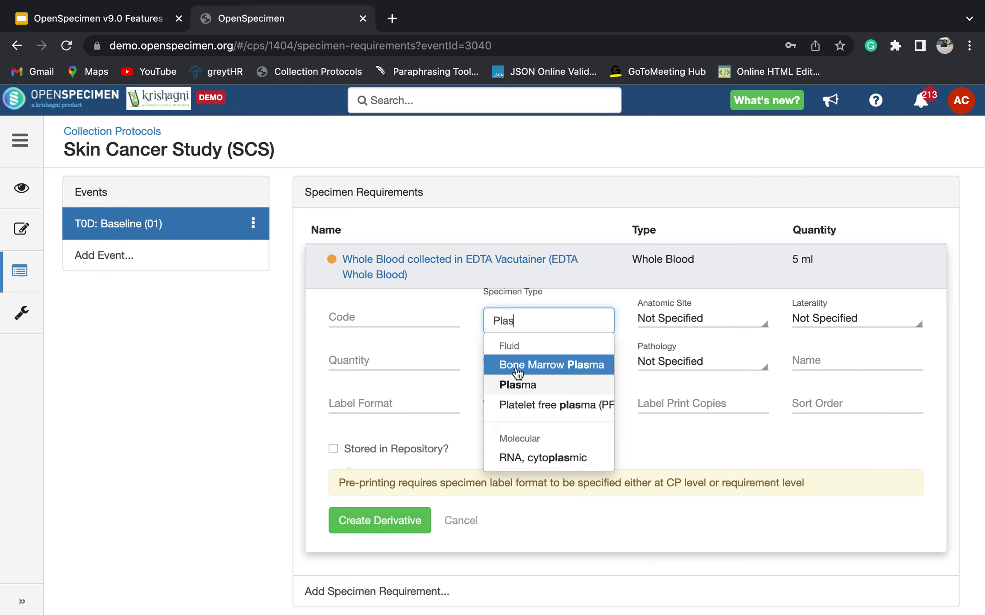
{"action": "left_click", "coordinate": [514, 385]}
Set the Plasma derivative's code to pl and quantity to 3 ml, and create the derivative requirement
{"action": "left_click", "coordinate": [344, 321]}
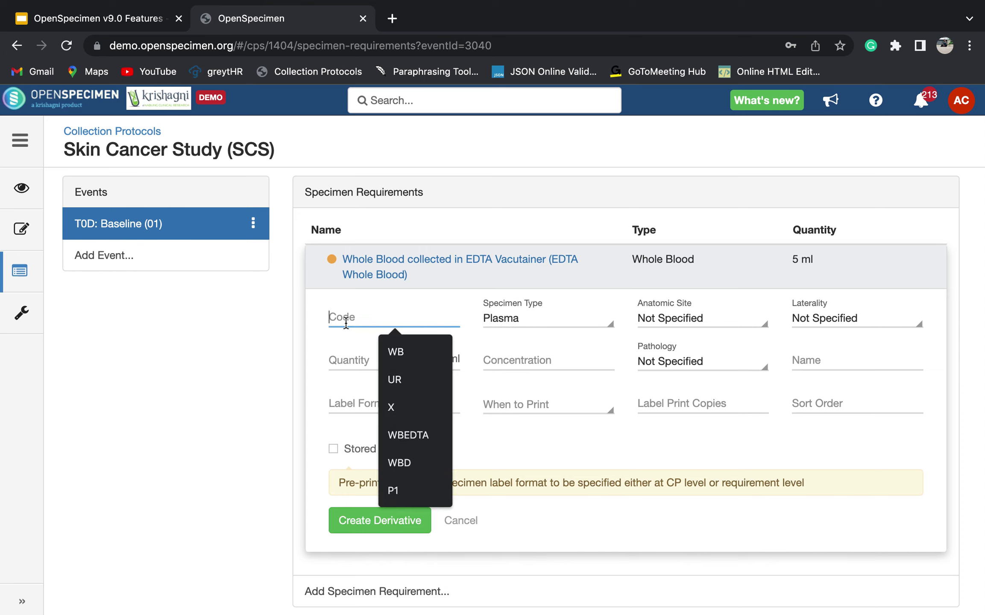
{"action": "type", "text": "pl"}
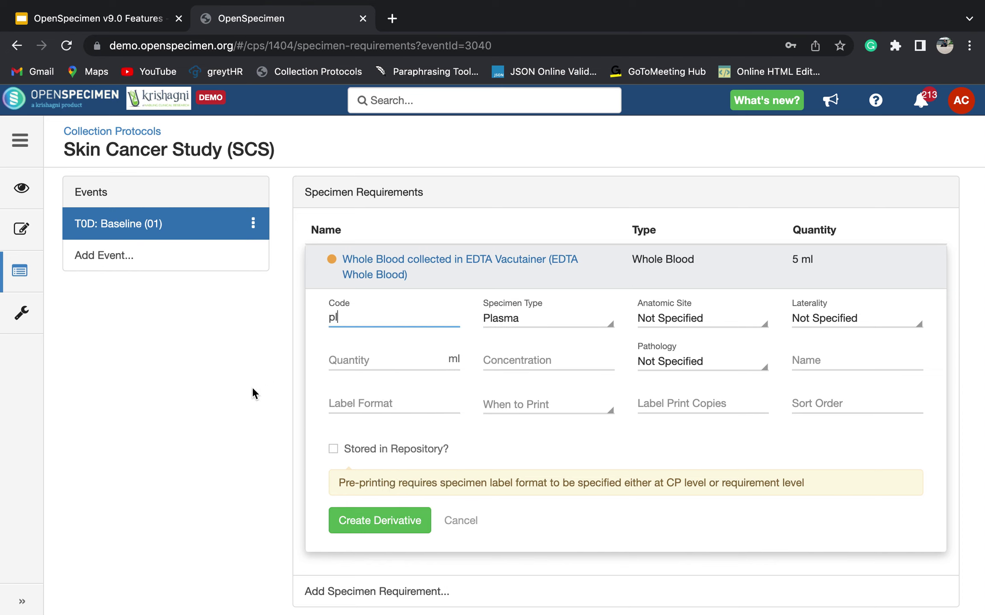
{"action": "left_click", "coordinate": [386, 361]}
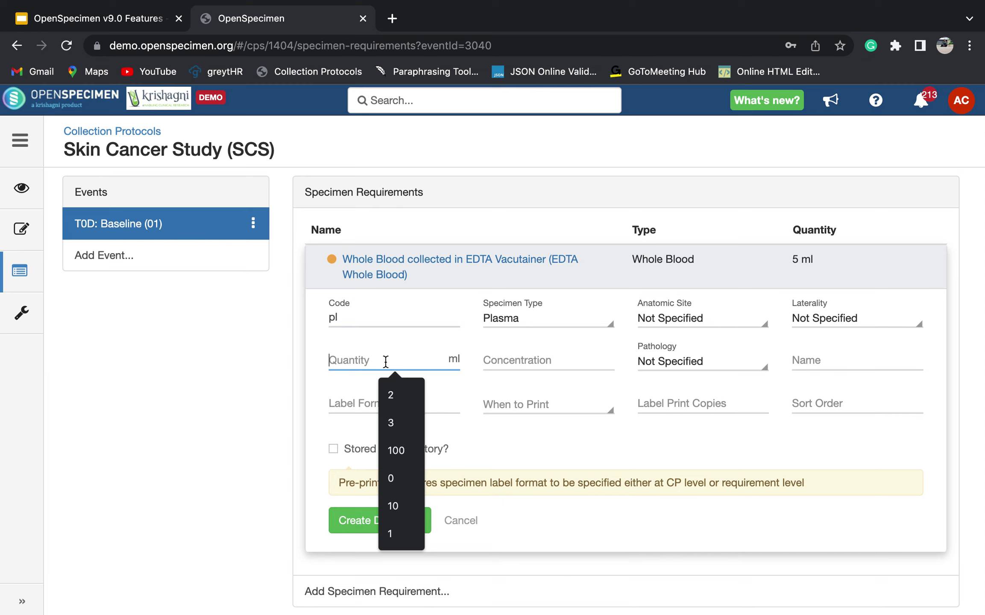
{"action": "type", "text": "3"}
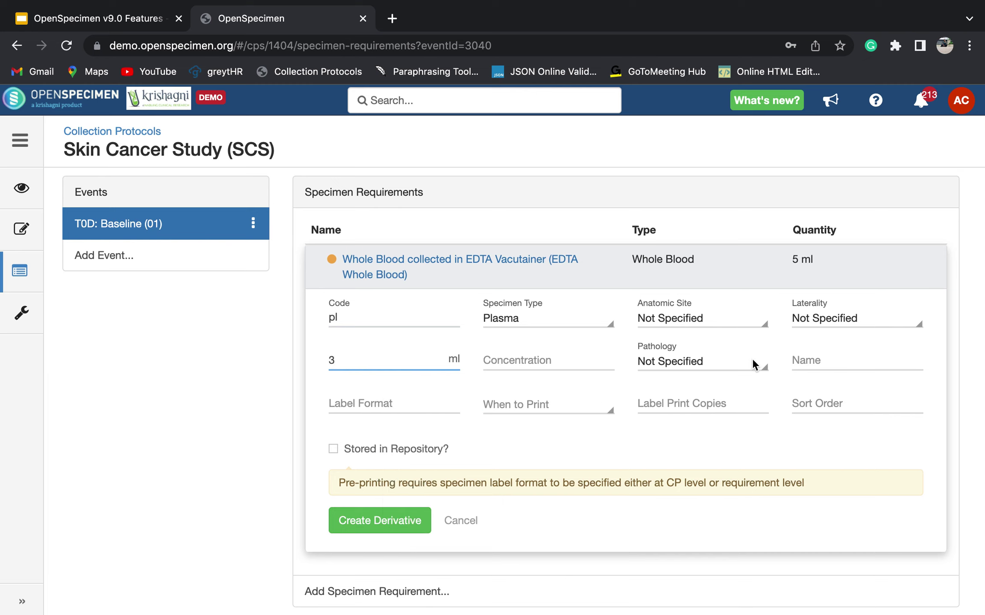
{"action": "left_click", "coordinate": [378, 520]}
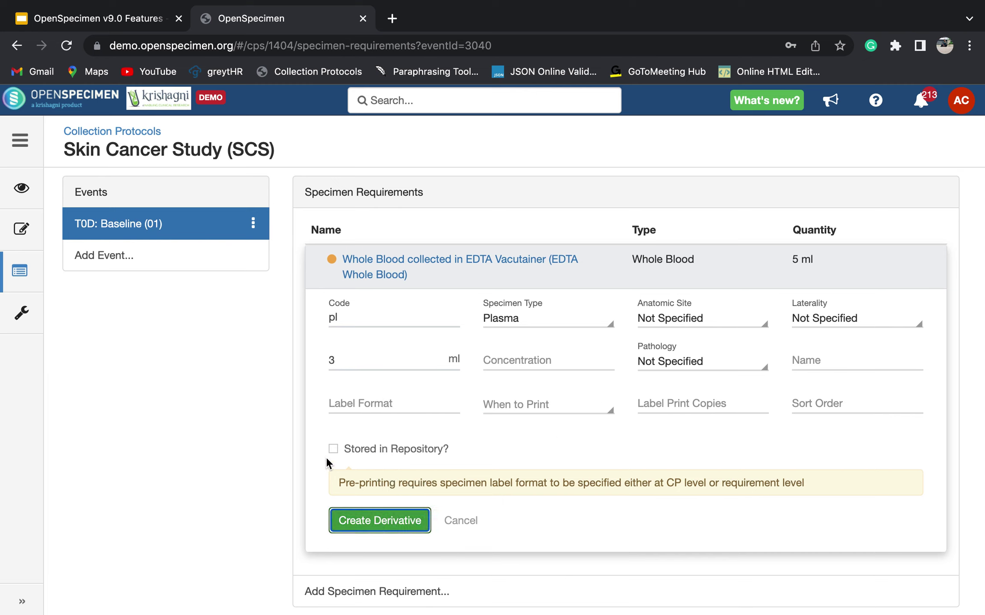
{"action": "left_click", "coordinate": [399, 528]}
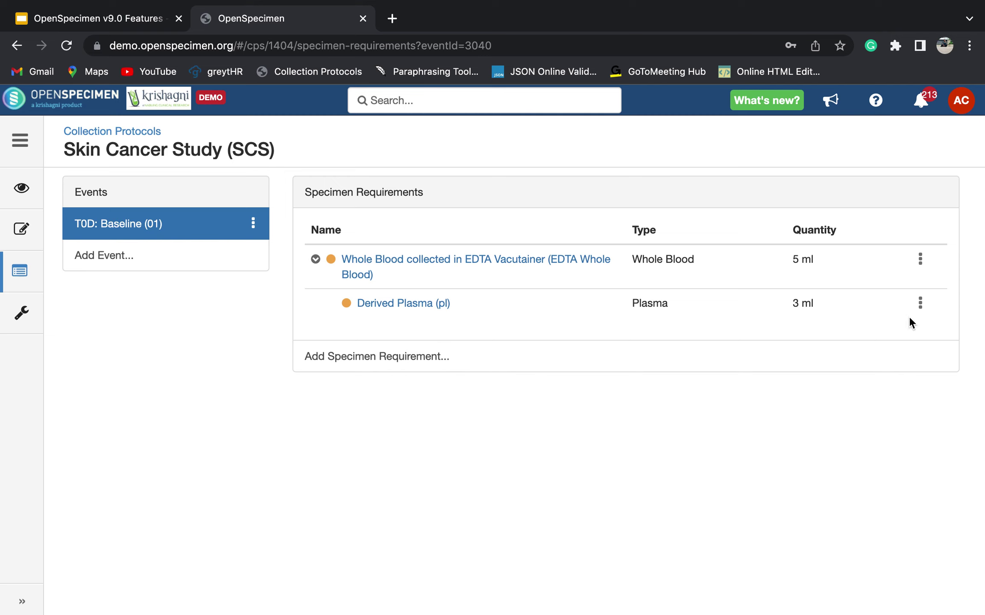
Start aliquot requirements from the Derived Plasma requirement with a count of 3 and a quantity of 1 ml per aliquot
{"action": "left_click", "coordinate": [921, 303]}
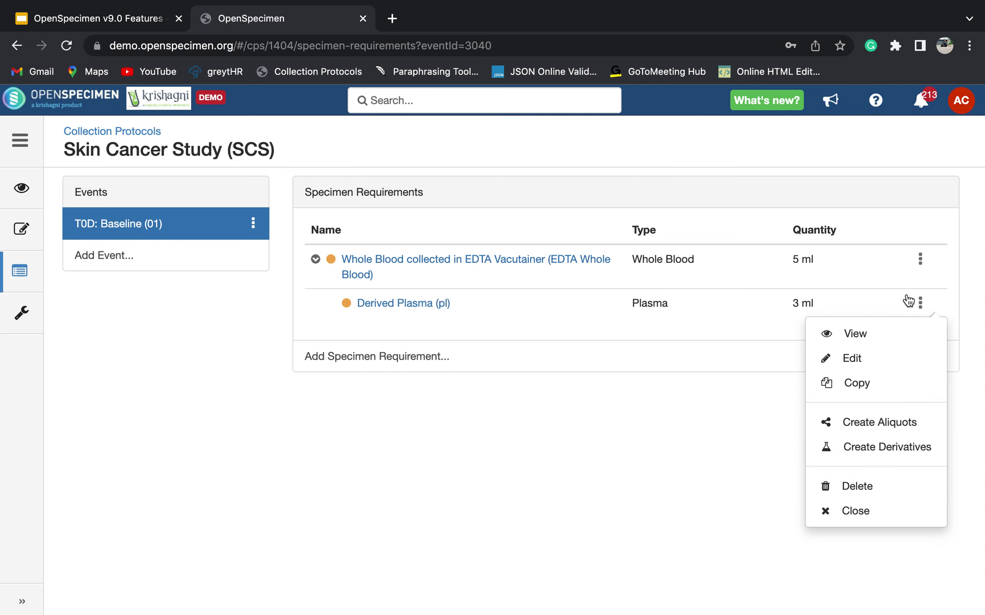
{"action": "left_click", "coordinate": [477, 380]}
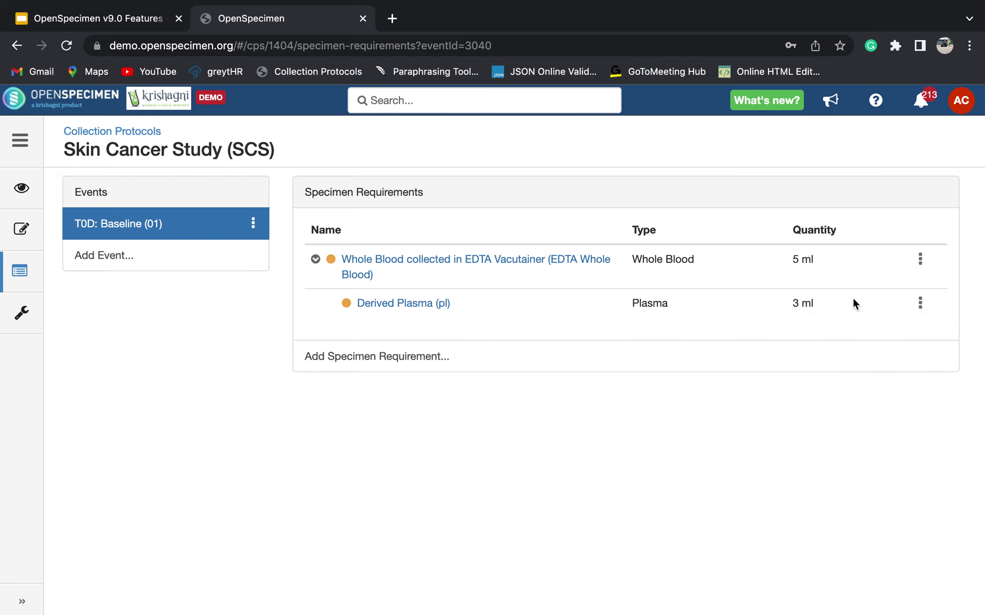
{"action": "left_click", "coordinate": [920, 303]}
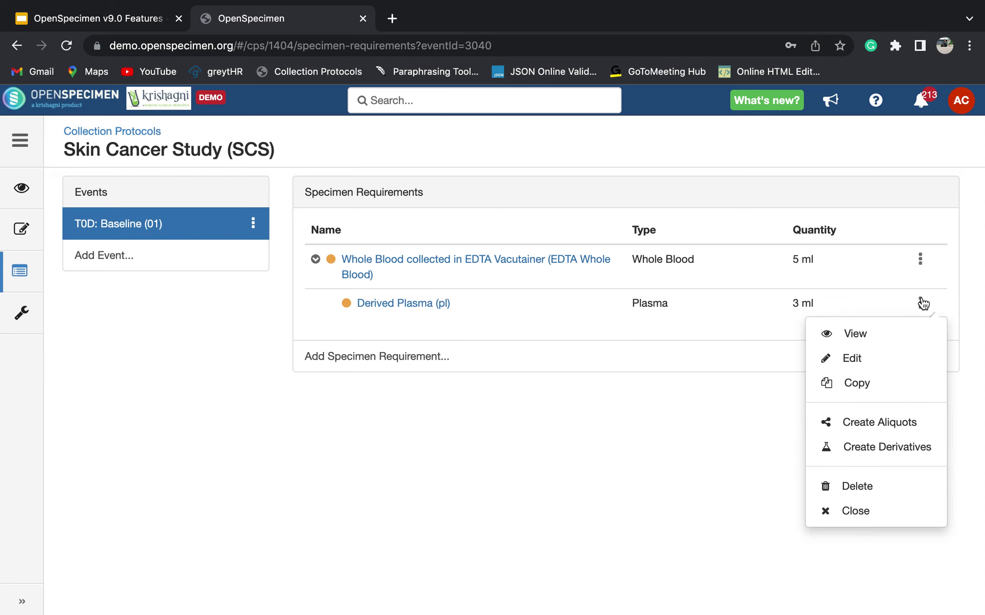
{"action": "left_click", "coordinate": [817, 432]}
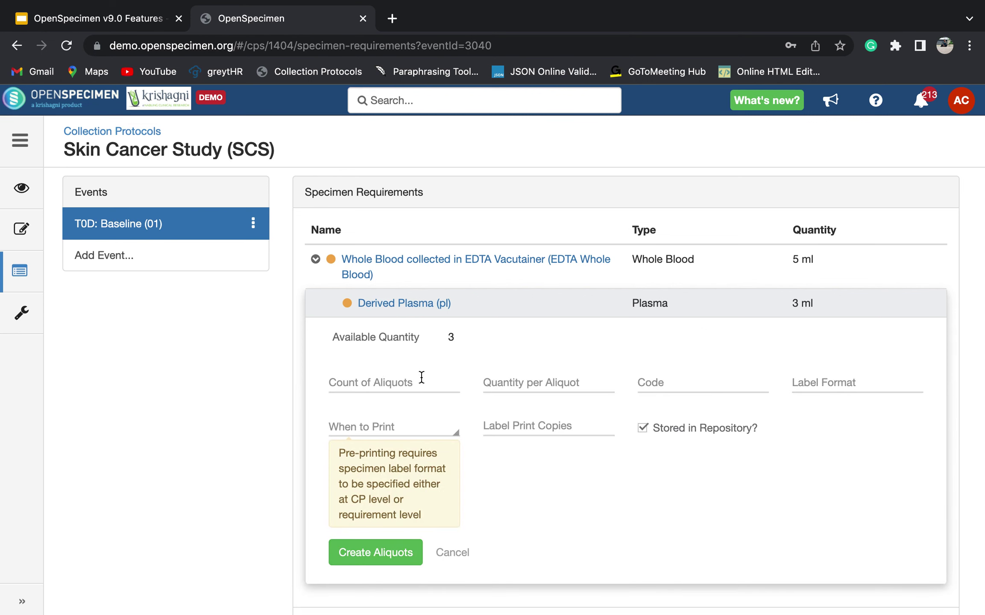
{"action": "left_click", "coordinate": [397, 383]}
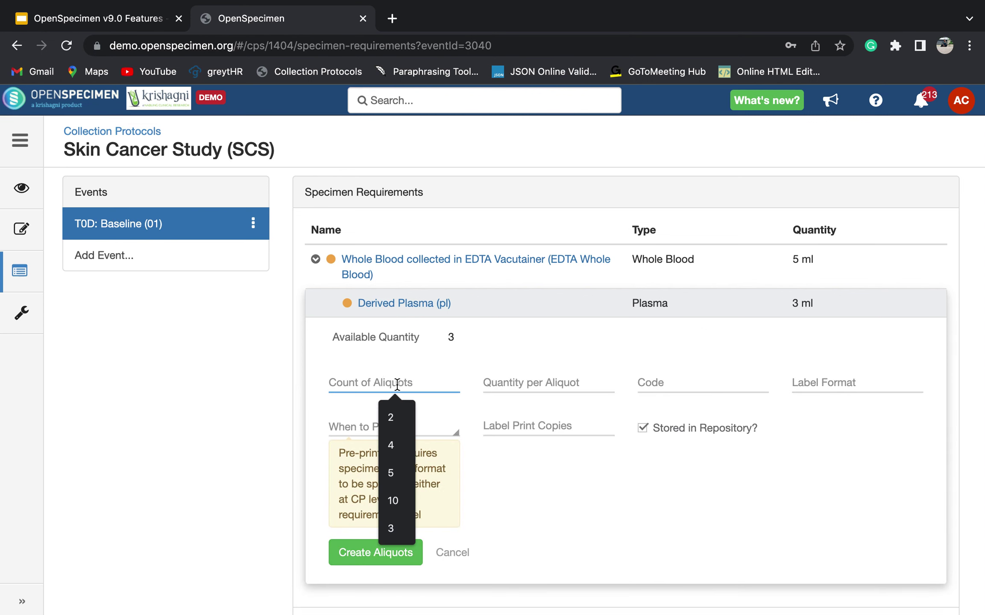
{"action": "type", "text": "3"}
{"action": "left_click", "coordinate": [534, 379]}
{"action": "type", "text": "1"}
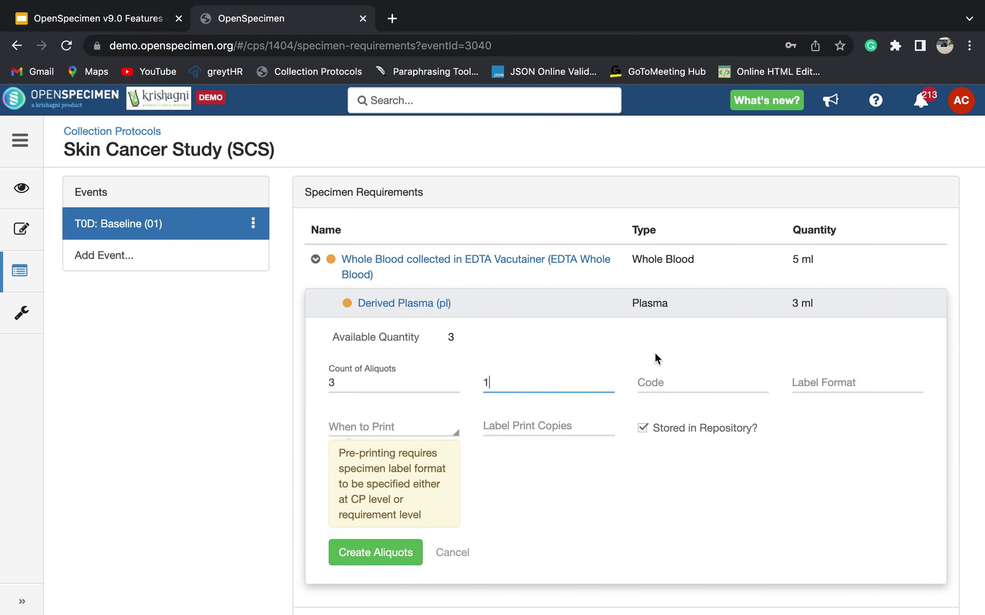
Set the plasma aliquots' code to A_pl1, create them, and collapse the Derived Plasma branch
{"action": "left_click", "coordinate": [666, 378]}
{"action": "type", "text": "A"}
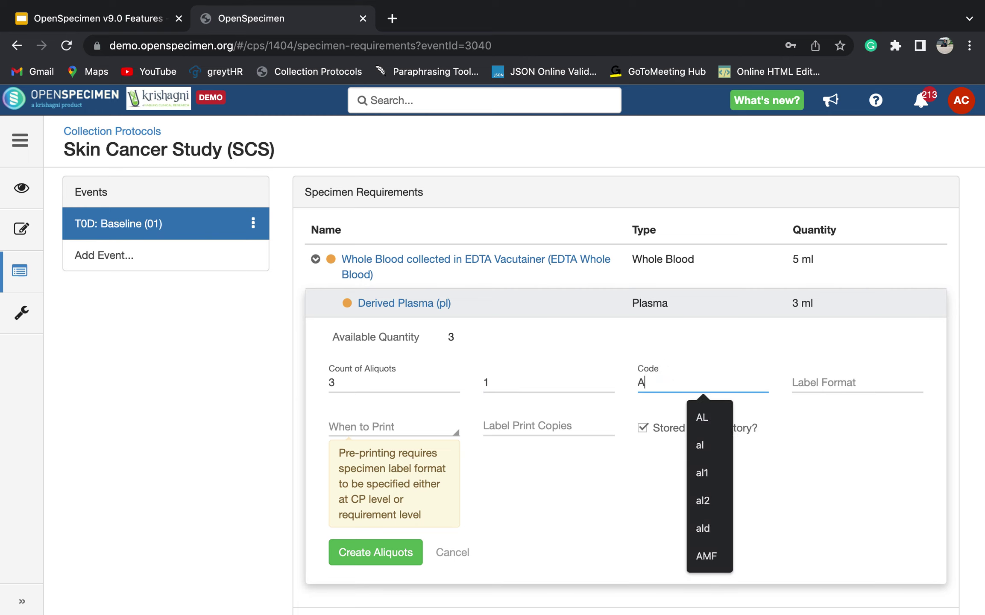
{"action": "type", "text": "pl"}
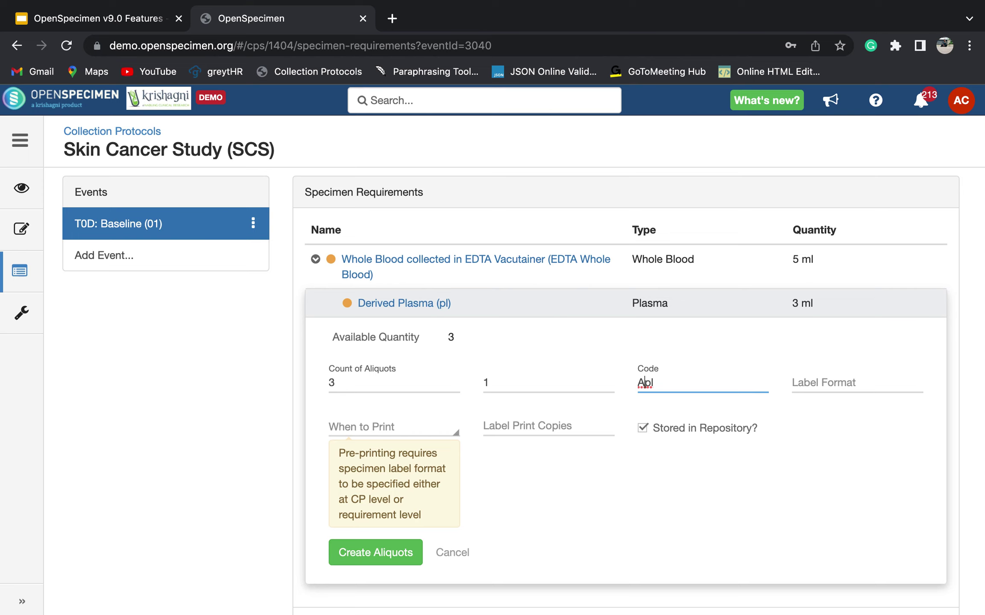
{"action": "type", "text": "_pl1"}
{"action": "left_click", "coordinate": [364, 553]}
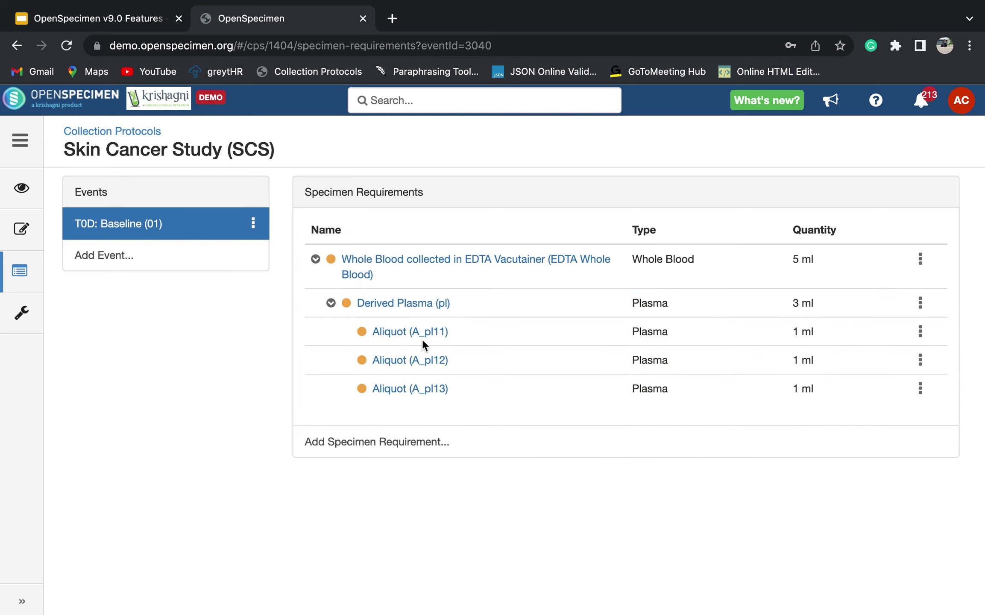
{"action": "left_click", "coordinate": [331, 304]}
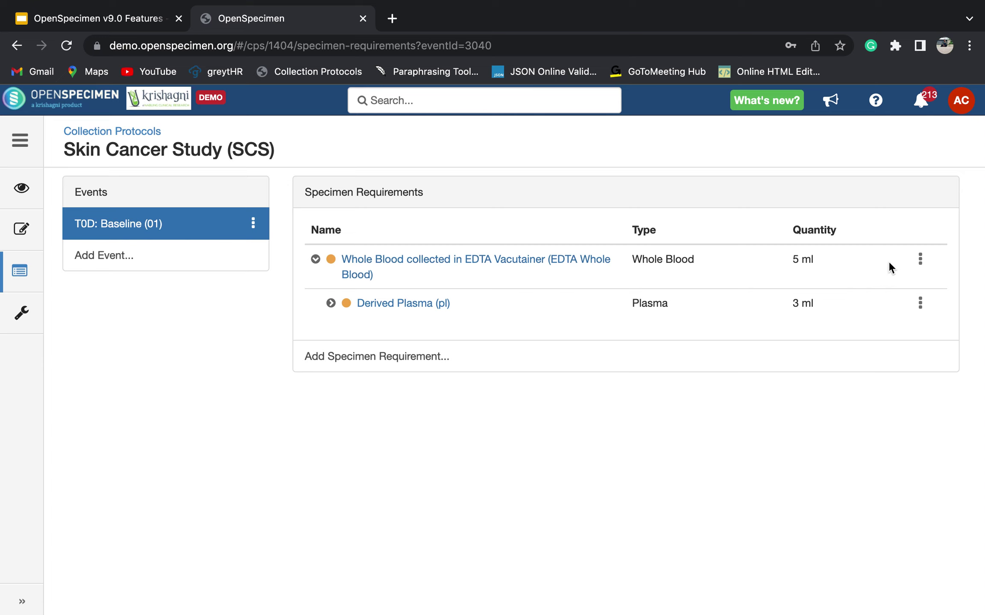
Create a Buffy Coat derivative requirement of 2 ml from the EDTA Whole Blood requirement
{"action": "left_click", "coordinate": [921, 261]}
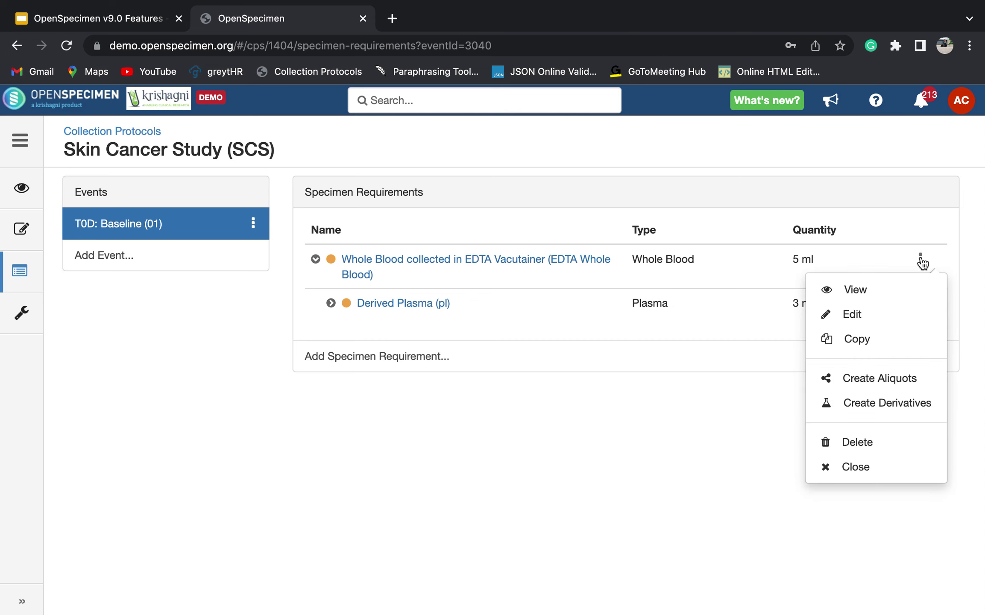
{"action": "left_click", "coordinate": [835, 406]}
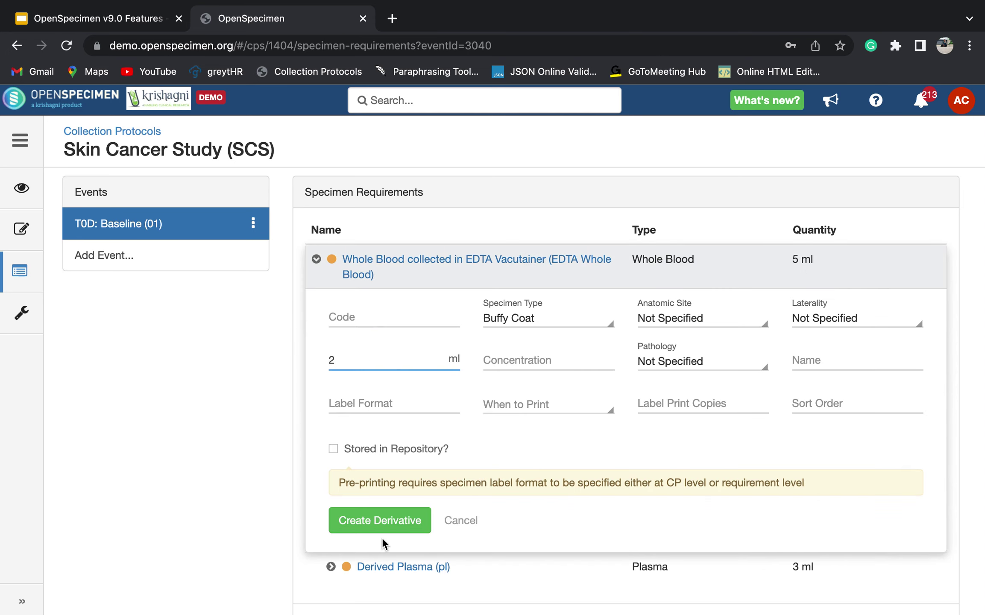
{"action": "left_click", "coordinate": [380, 522]}
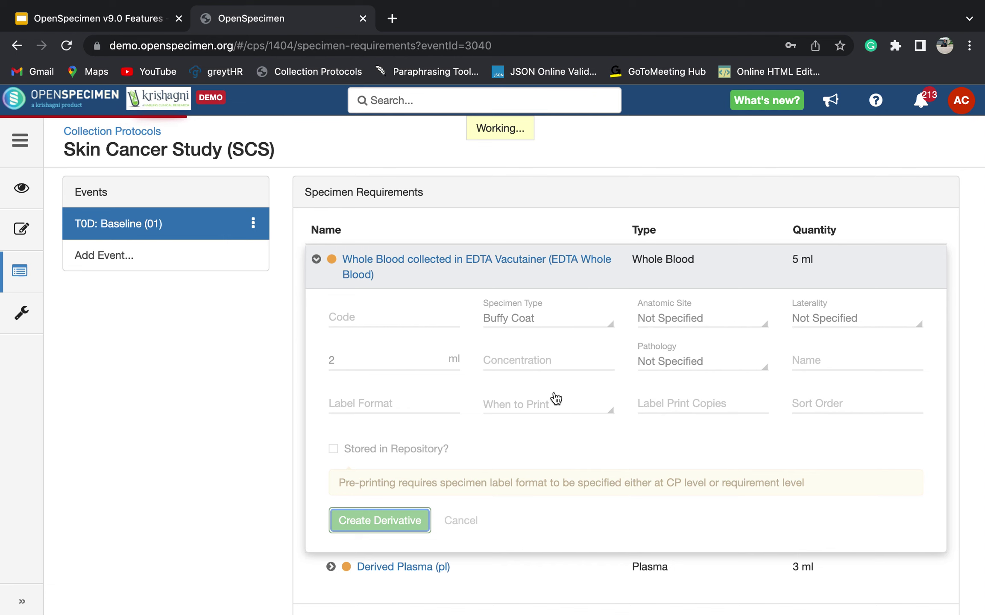
Create 2 aliquot requirements of 1 ml each from the Derived Buffy Coat requirement and collapse its branch
{"action": "left_click", "coordinate": [921, 331]}
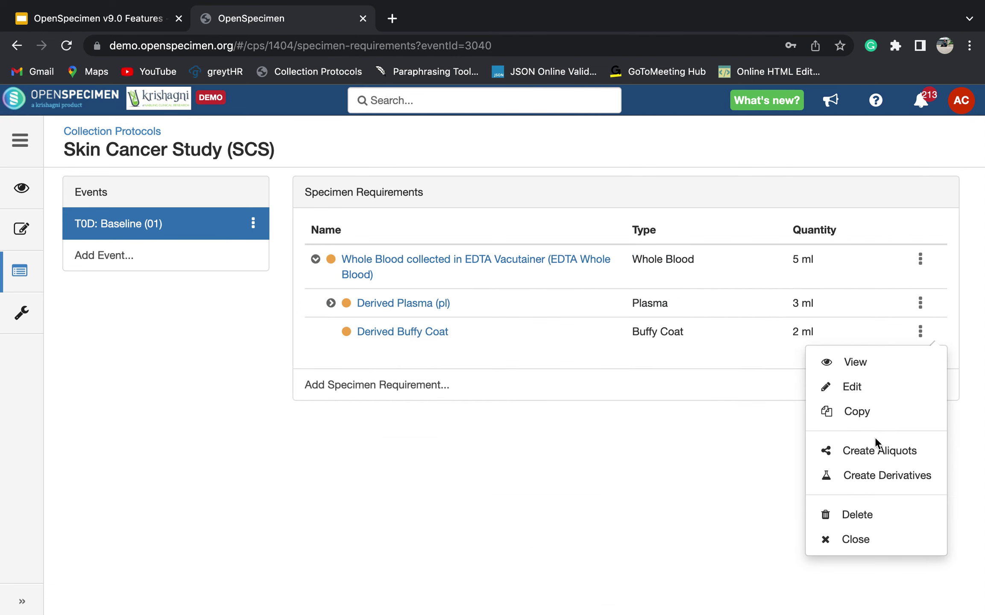
{"action": "left_click", "coordinate": [866, 454]}
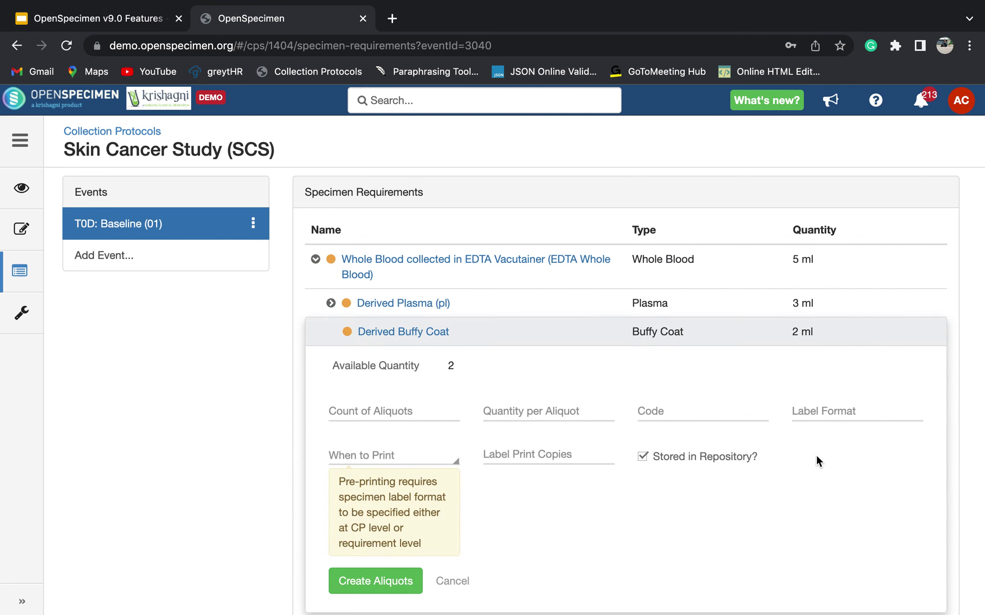
{"action": "left_click", "coordinate": [403, 415]}
{"action": "type", "text": "2"}
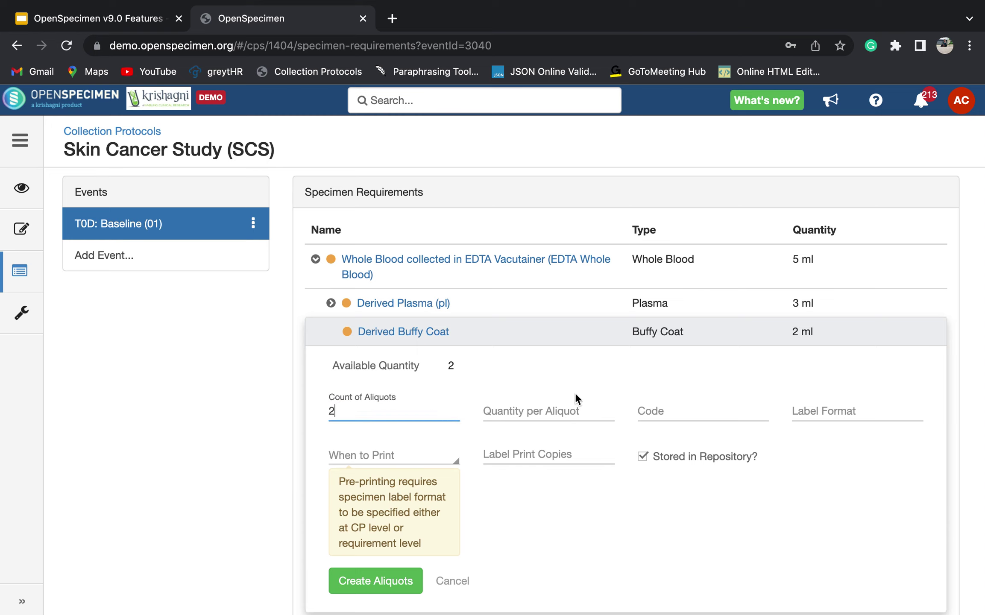
{"action": "left_click", "coordinate": [562, 410]}
{"action": "type", "text": "2"}
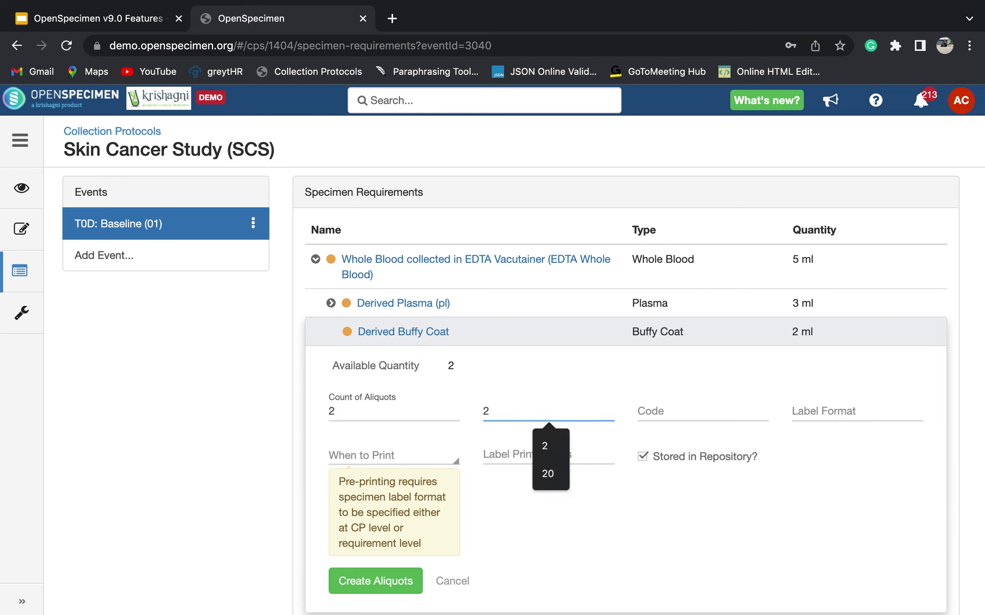
{"action": "key", "text": "BackSpace"}
{"action": "type", "text": "1"}
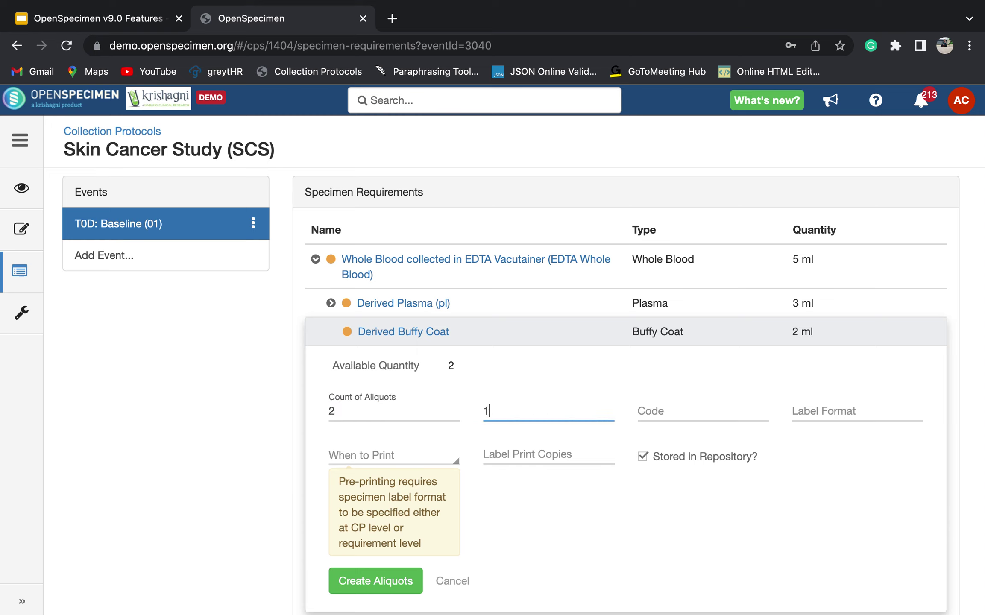
{"action": "left_click", "coordinate": [333, 574]}
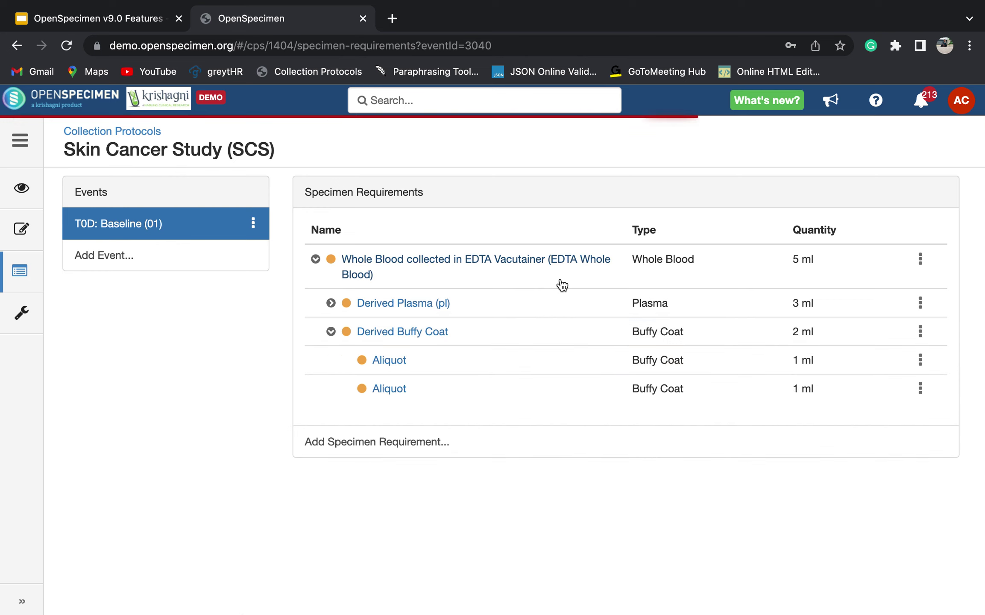
{"action": "left_click", "coordinate": [331, 332]}
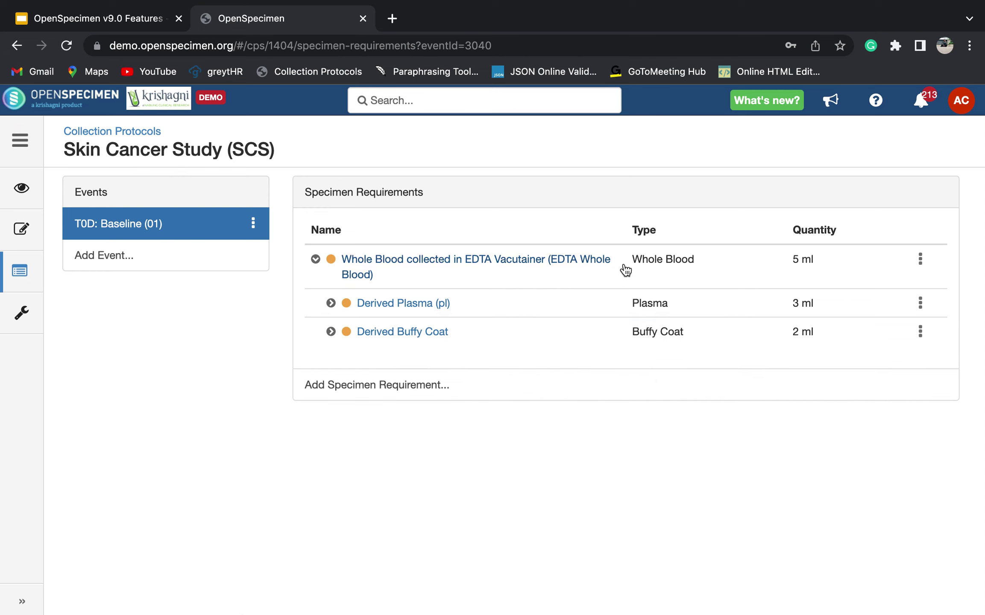
View the EDTA Whole Blood requirement's details, including its name and code, and close the overview
{"action": "left_click", "coordinate": [921, 261]}
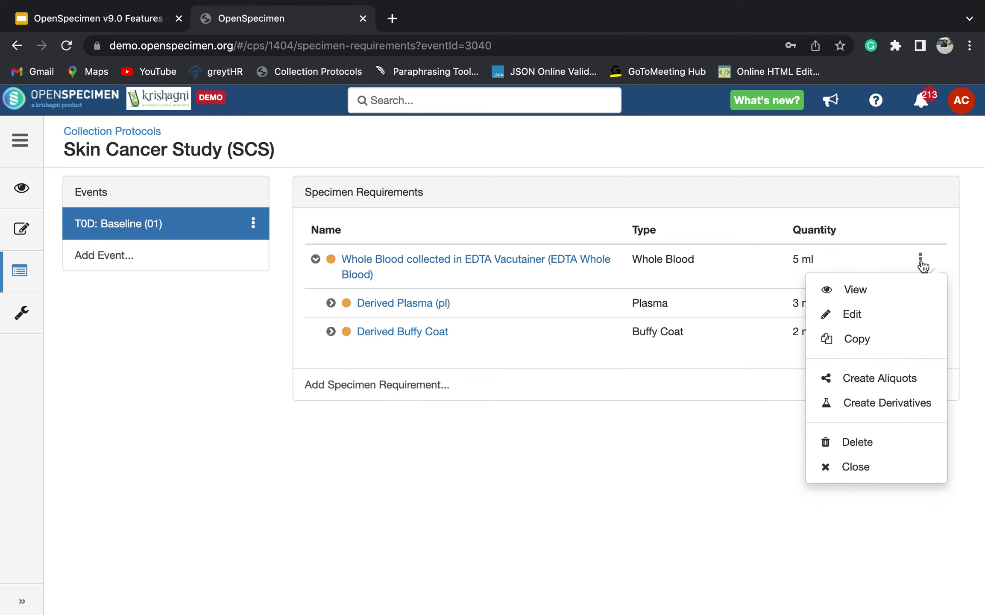
{"action": "left_click", "coordinate": [838, 297]}
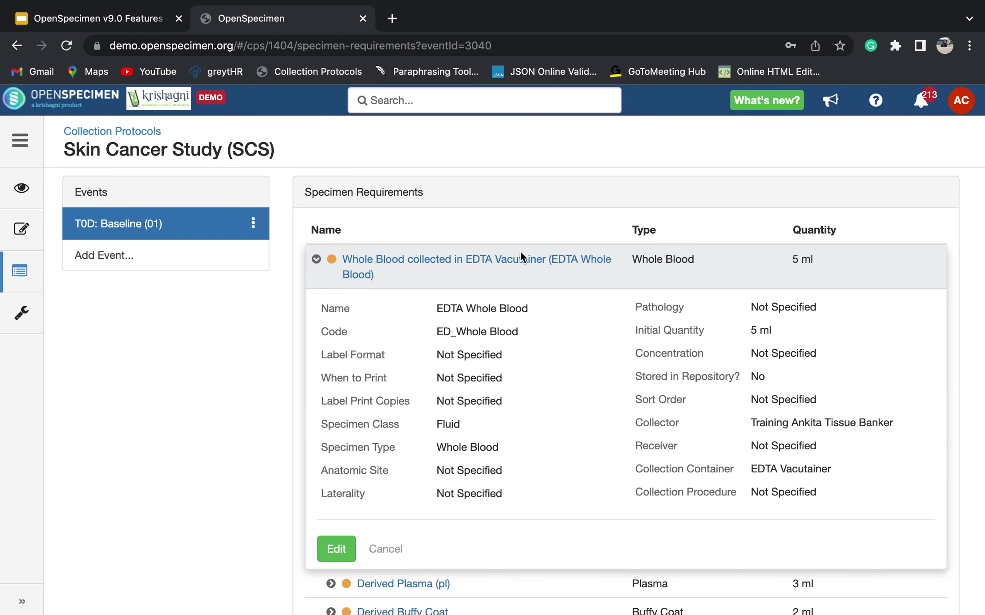
{"action": "triple_click", "coordinate": [432, 304]}
{"action": "left_click", "coordinate": [515, 328]}
{"action": "scroll", "coordinate": [461, 378], "scroll_direction": "down", "scroll_amount": 1}
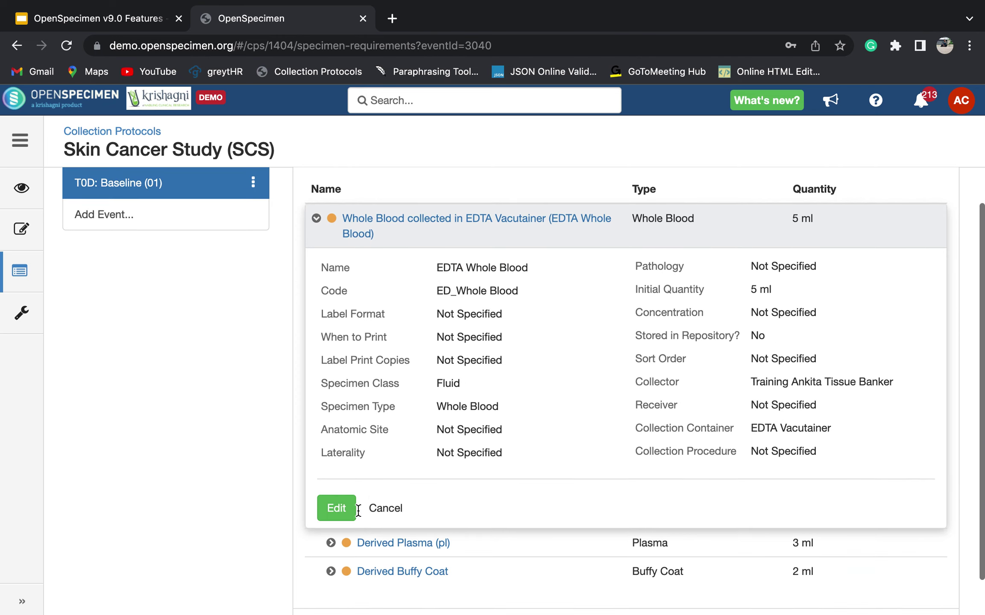
{"action": "left_click", "coordinate": [385, 512]}
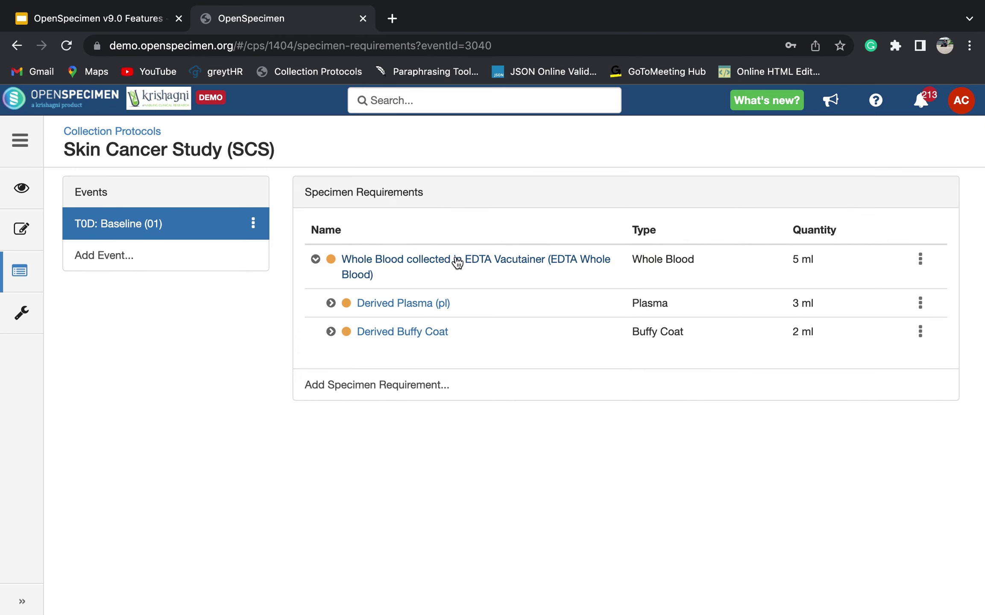
Look over the EDTA Whole Blood requirement's edit form, leave it without saving, and check the requirement's available actions
{"action": "left_click", "coordinate": [457, 261]}
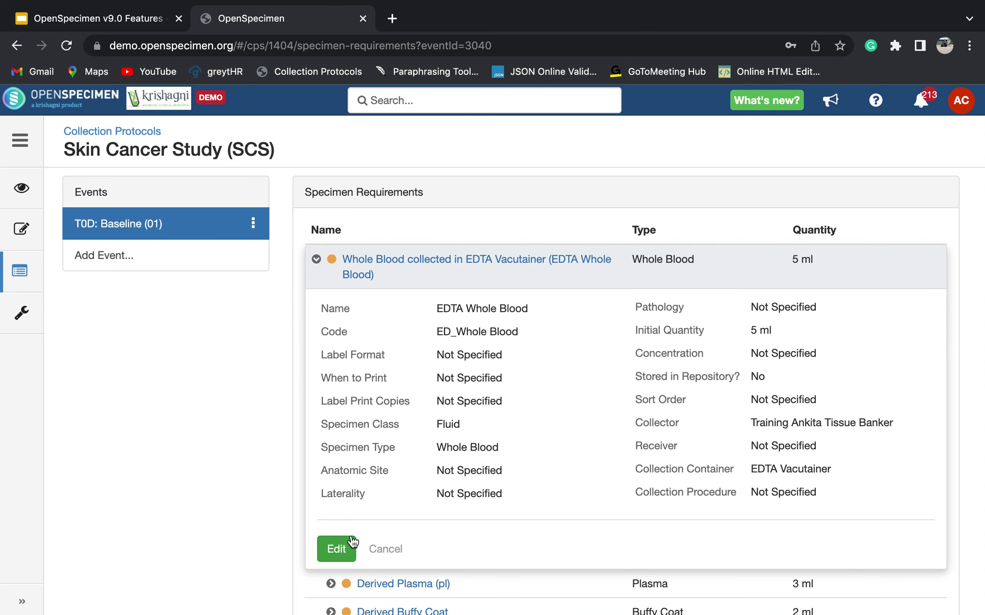
{"action": "left_click", "coordinate": [338, 549]}
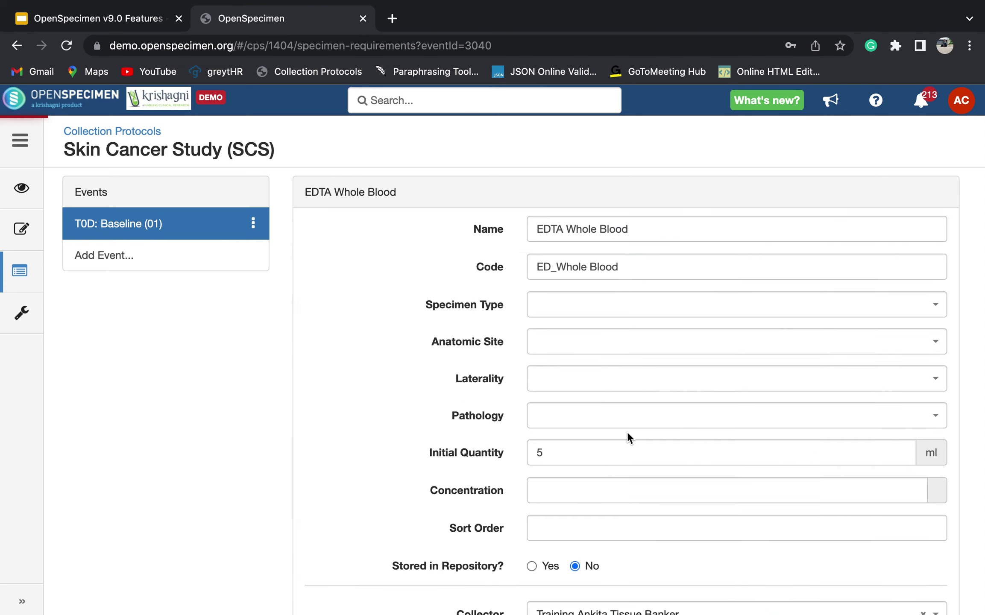
{"action": "scroll", "coordinate": [627, 432], "scroll_direction": "down", "scroll_amount": 9}
{"action": "left_click", "coordinate": [611, 567]}
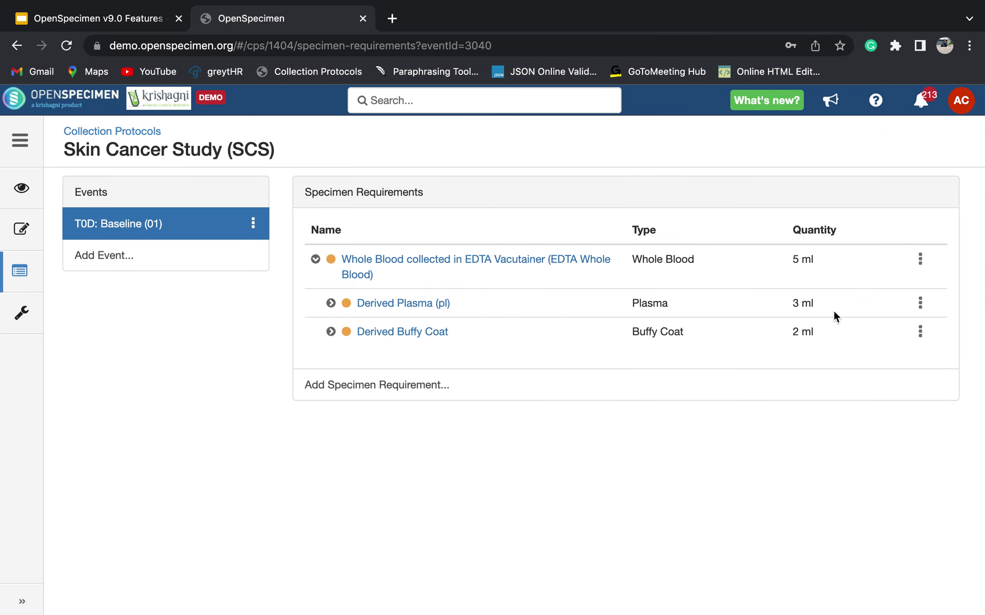
{"action": "left_click", "coordinate": [919, 272]}
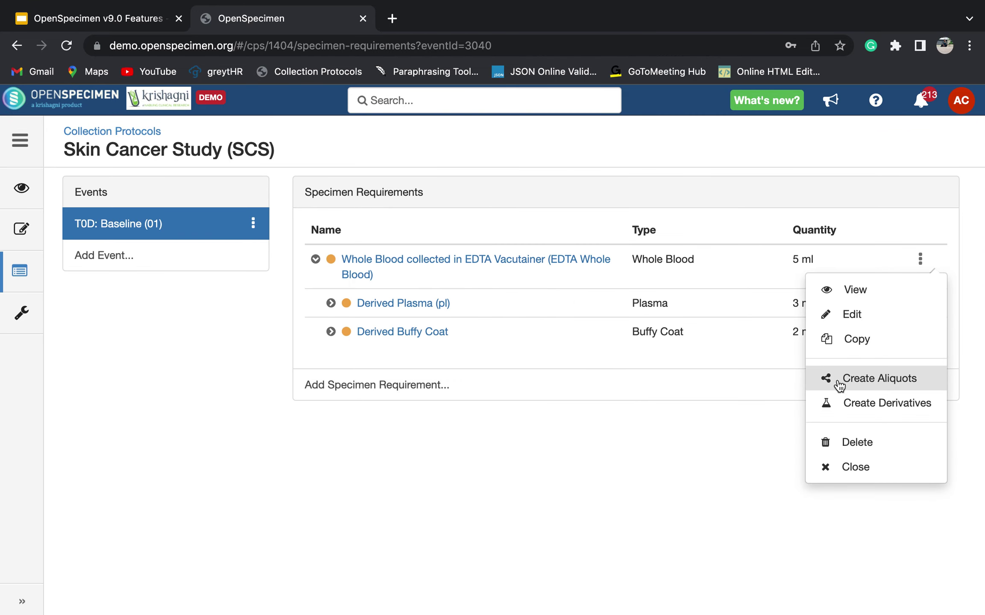
{"action": "left_click", "coordinate": [393, 439]}
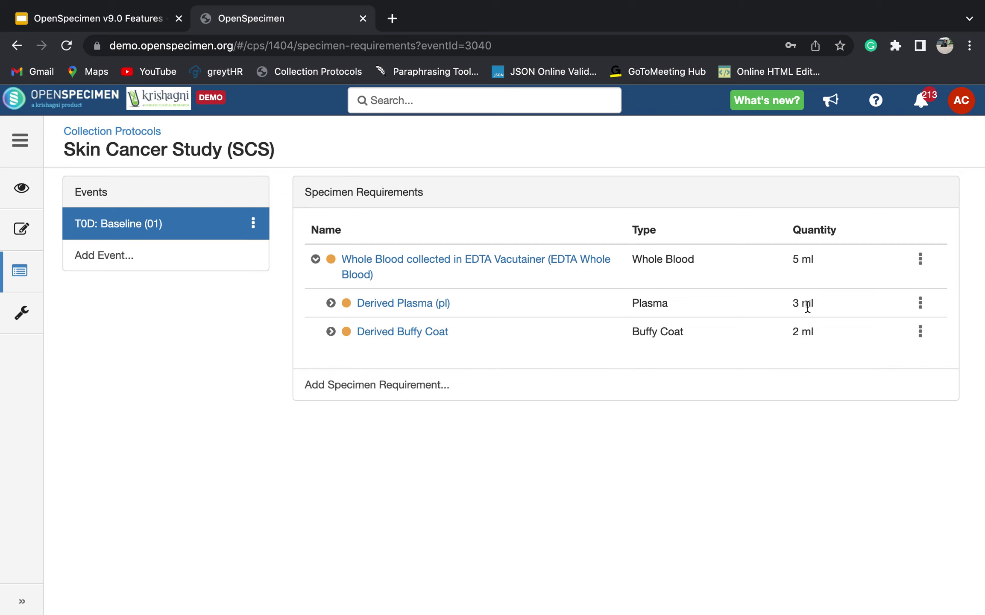
Copy the EDTA Whole Blood requirement with its children, and expand the copy to check its plasma branch and aliquots
{"action": "left_click", "coordinate": [921, 259]}
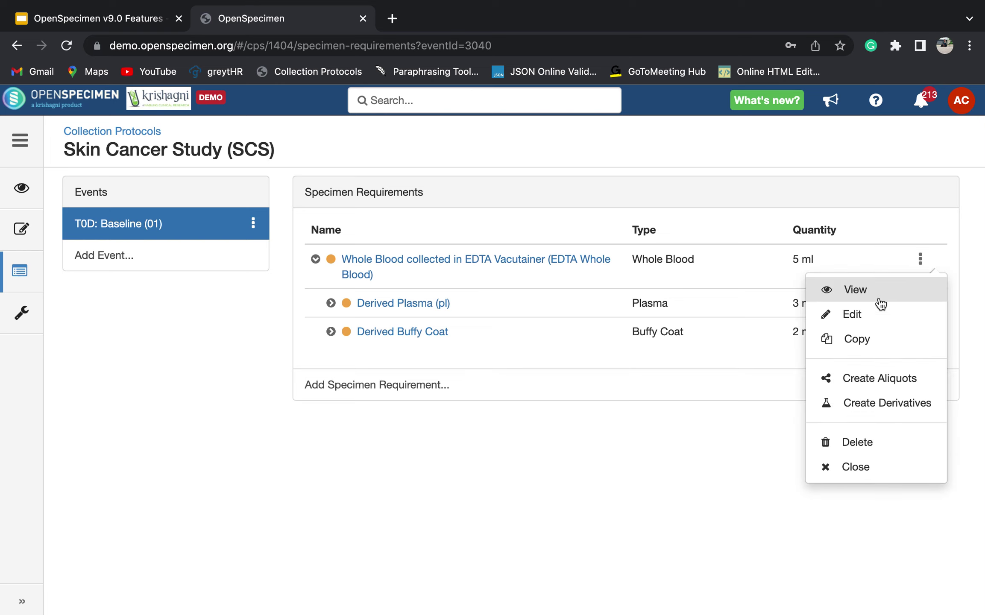
{"action": "left_click", "coordinate": [870, 338]}
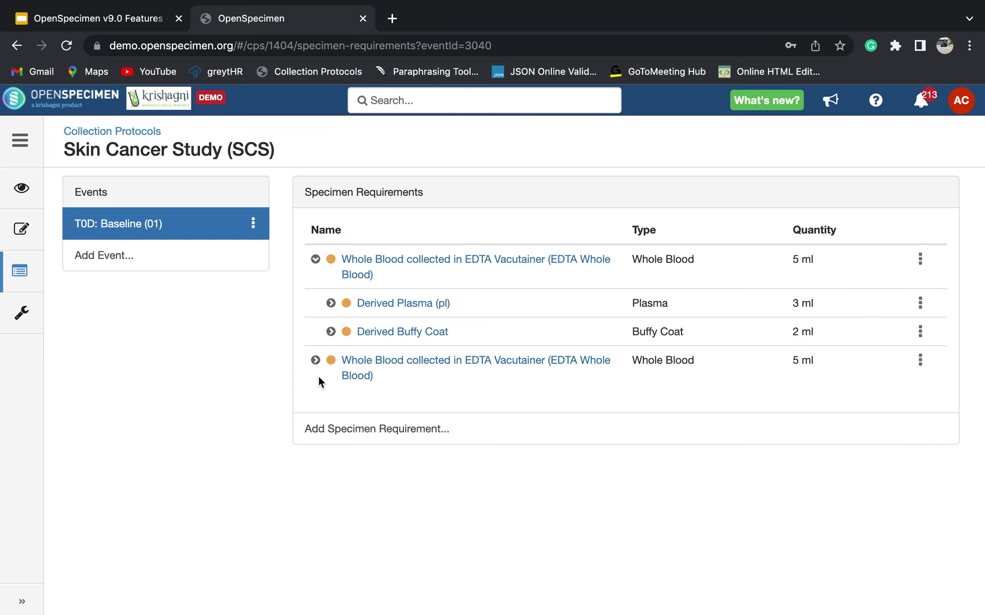
{"action": "left_click", "coordinate": [316, 361]}
{"action": "left_click", "coordinate": [331, 405]}
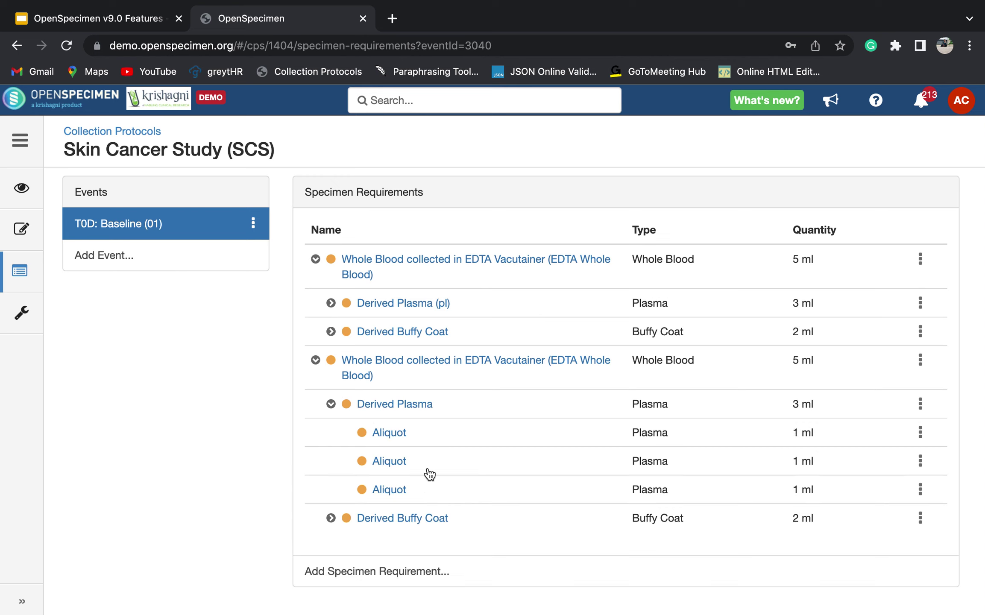
{"action": "left_click", "coordinate": [331, 404]}
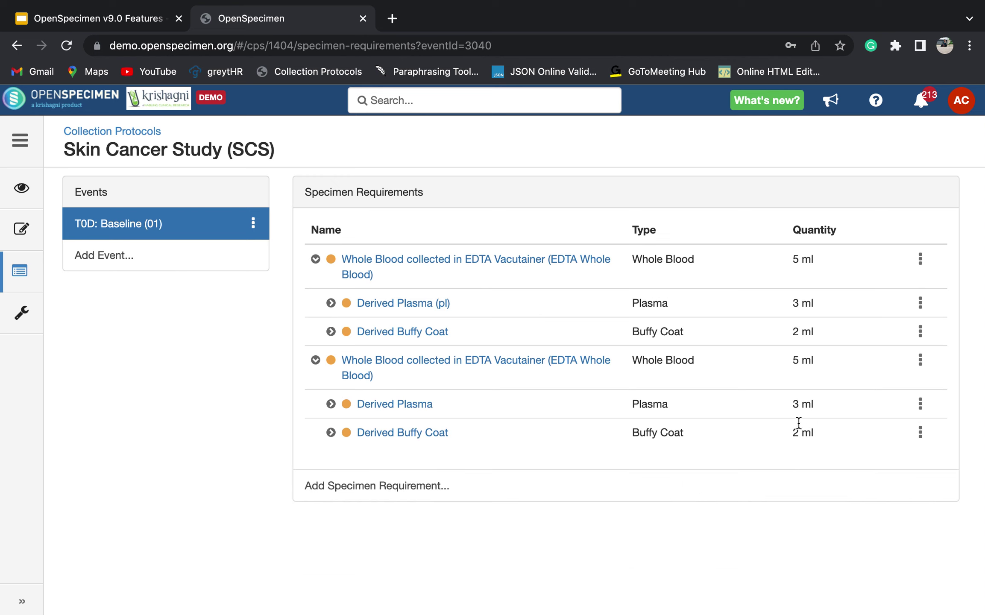
{"action": "left_click_drag", "start_coordinate": [790, 402], "coordinate": [814, 403]}
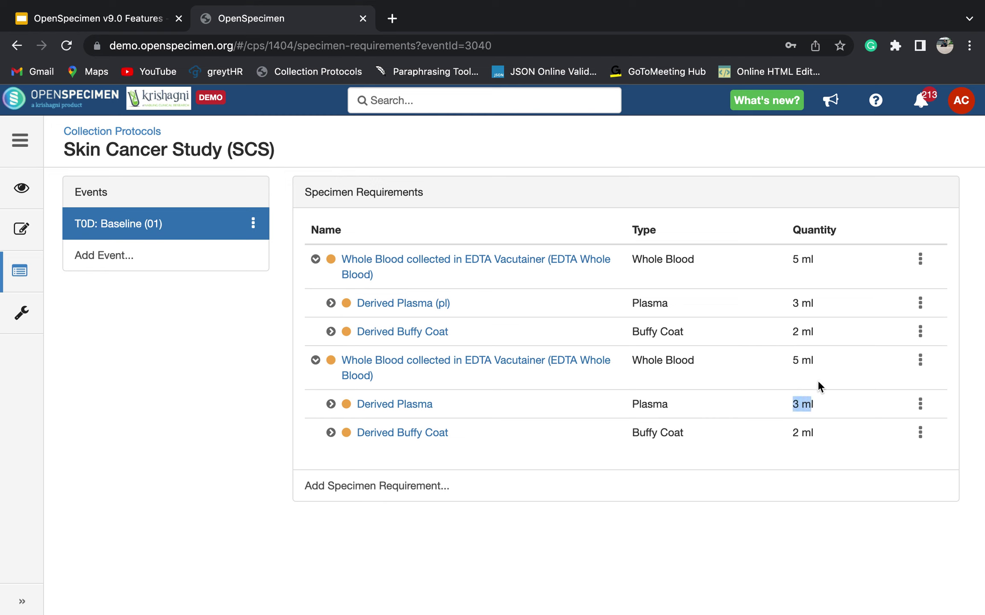
{"action": "left_click", "coordinate": [921, 260]}
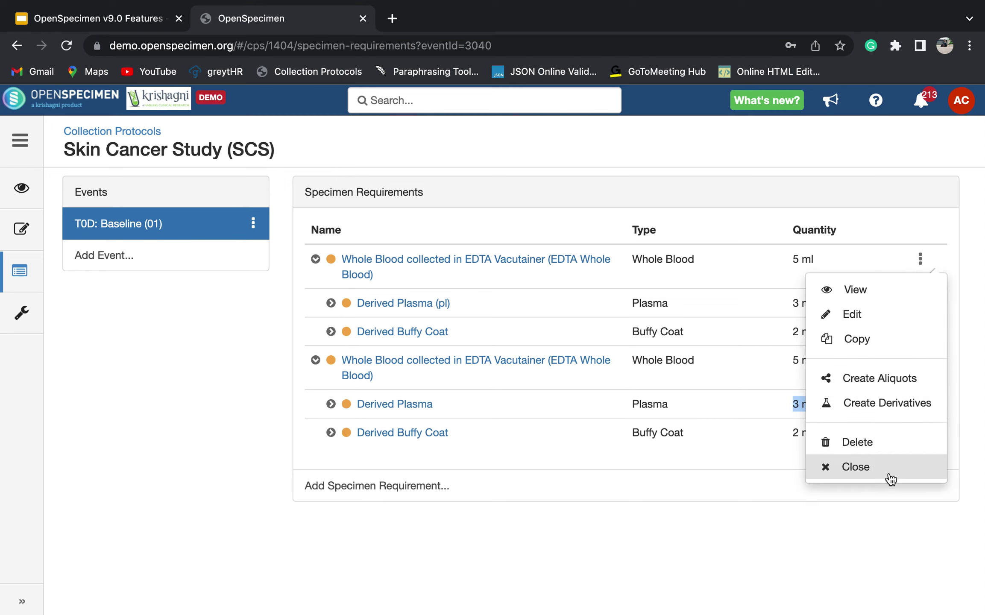
{"action": "left_click", "coordinate": [870, 484]}
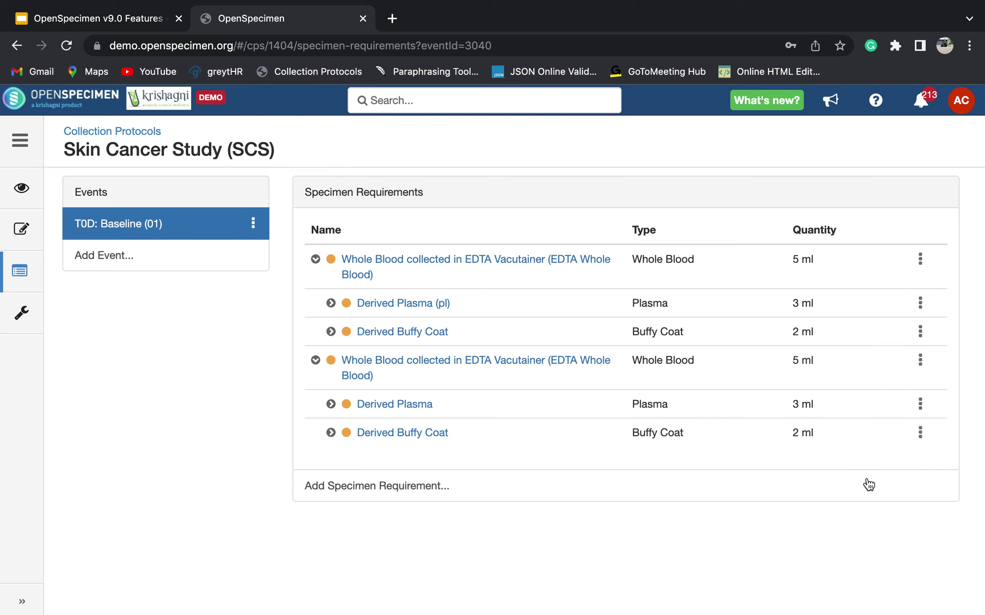
{"action": "left_click", "coordinate": [921, 361]}
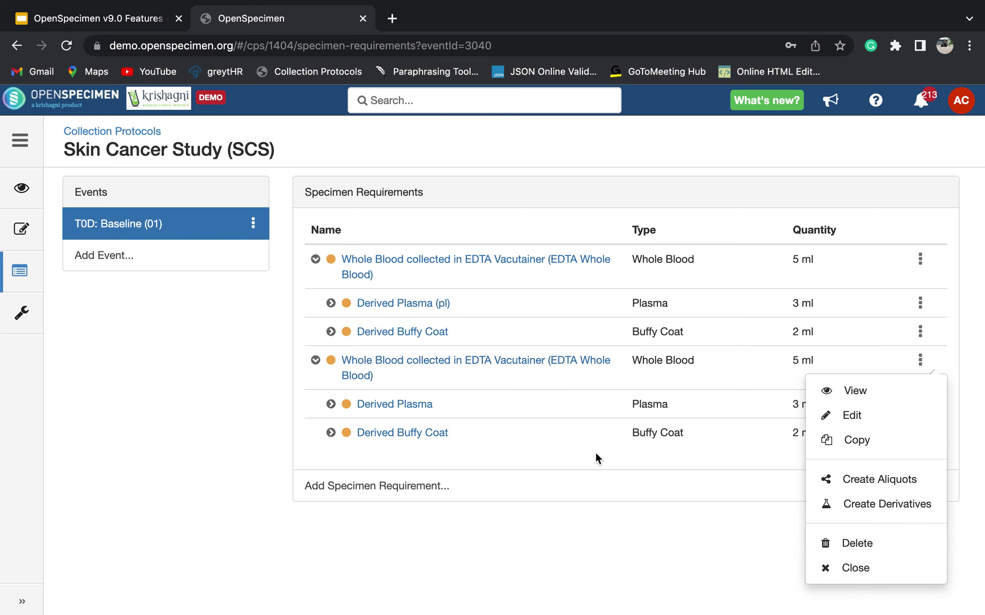
{"action": "left_click", "coordinate": [623, 535]}
Delete the Derived Buffy Coat requirement and its children from the copied EDTA Whole Blood requirement
{"action": "left_click", "coordinate": [920, 432]}
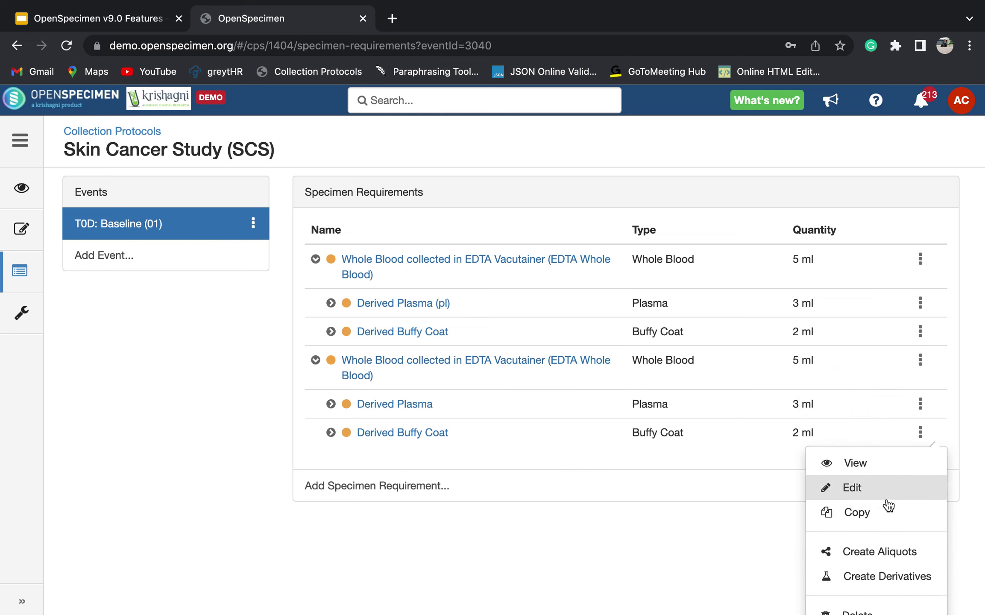
{"action": "scroll", "coordinate": [882, 534], "scroll_direction": "down", "scroll_amount": 1}
{"action": "left_click", "coordinate": [871, 574]}
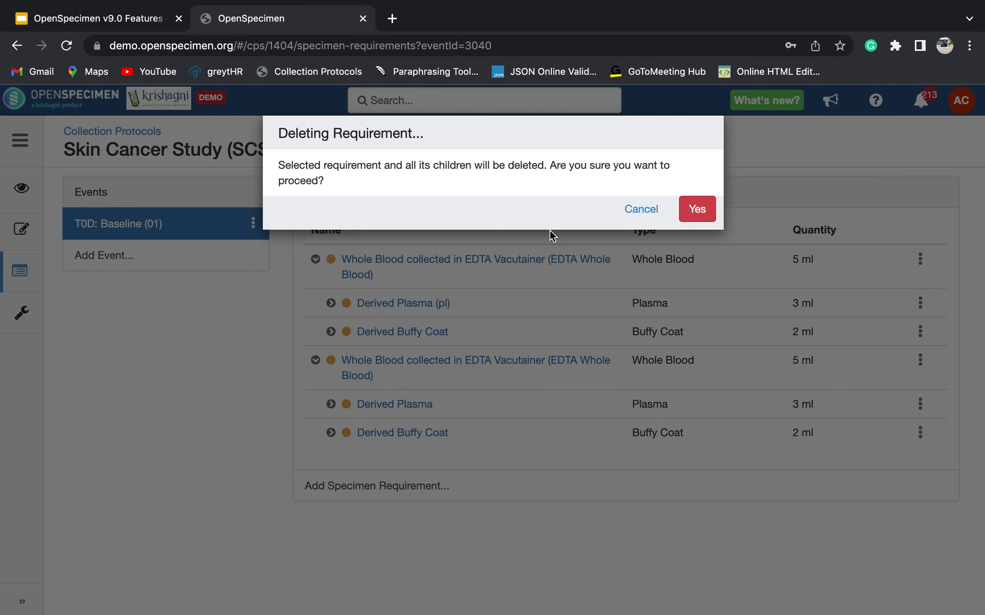
{"action": "left_click", "coordinate": [694, 218]}
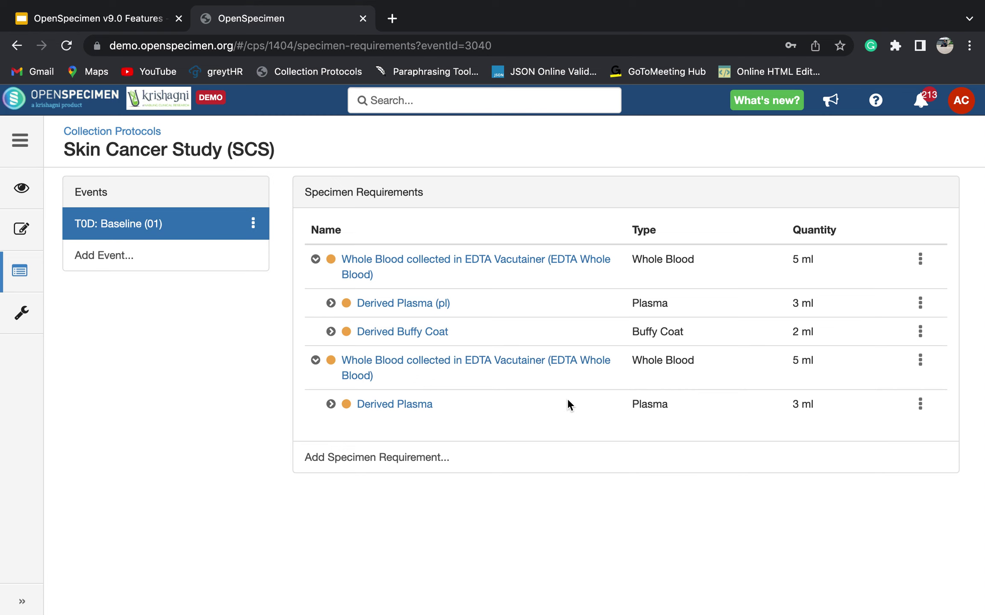
Close the copied EDTA Whole Blood requirement with all its children, and expand its Derived Plasma branch to check the status
{"action": "left_click", "coordinate": [919, 364]}
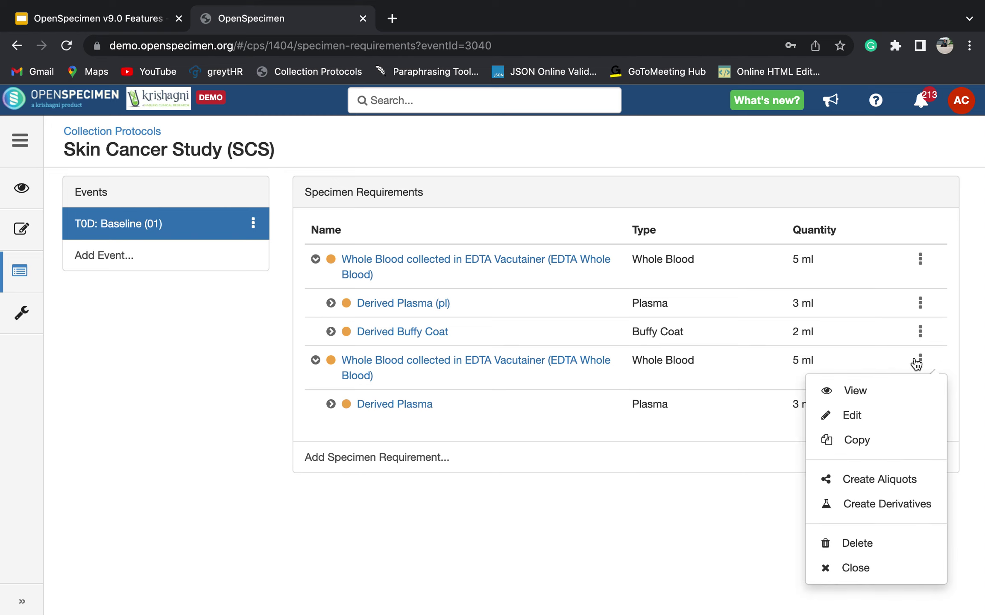
{"action": "left_click", "coordinate": [875, 574]}
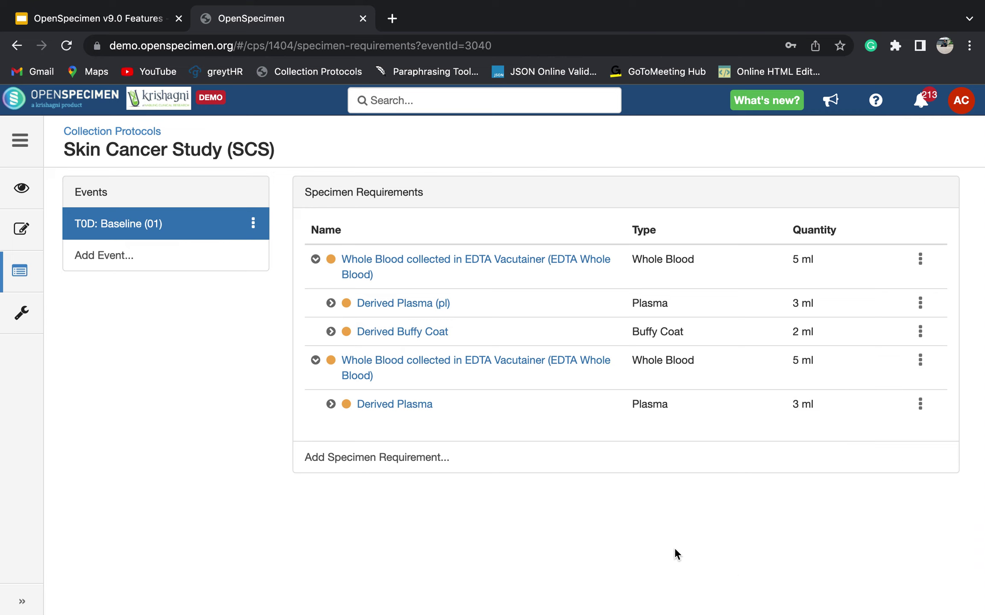
{"action": "left_click", "coordinate": [921, 361]}
{"action": "left_click", "coordinate": [847, 577]}
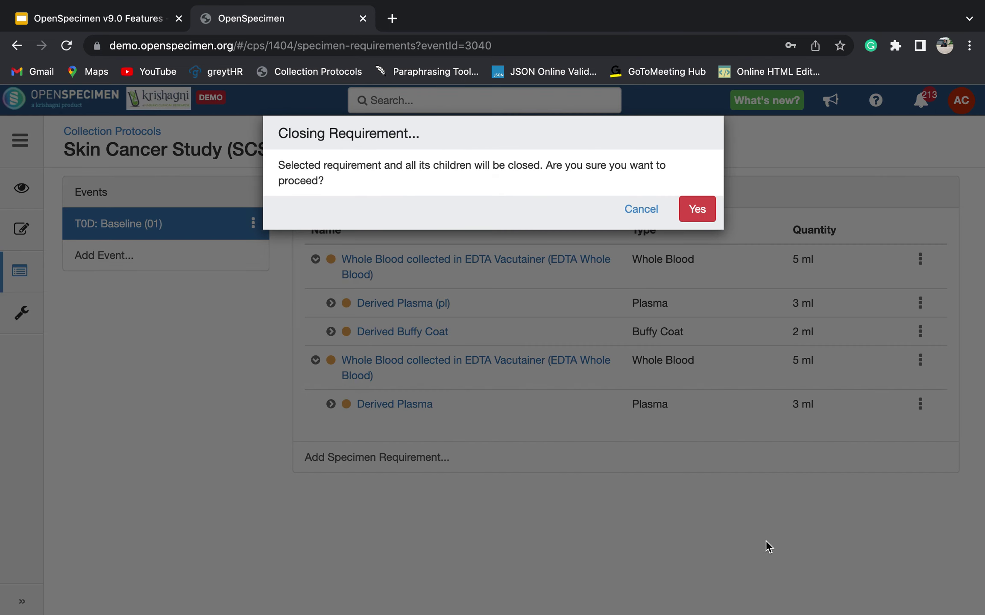
{"action": "left_click", "coordinate": [698, 210]}
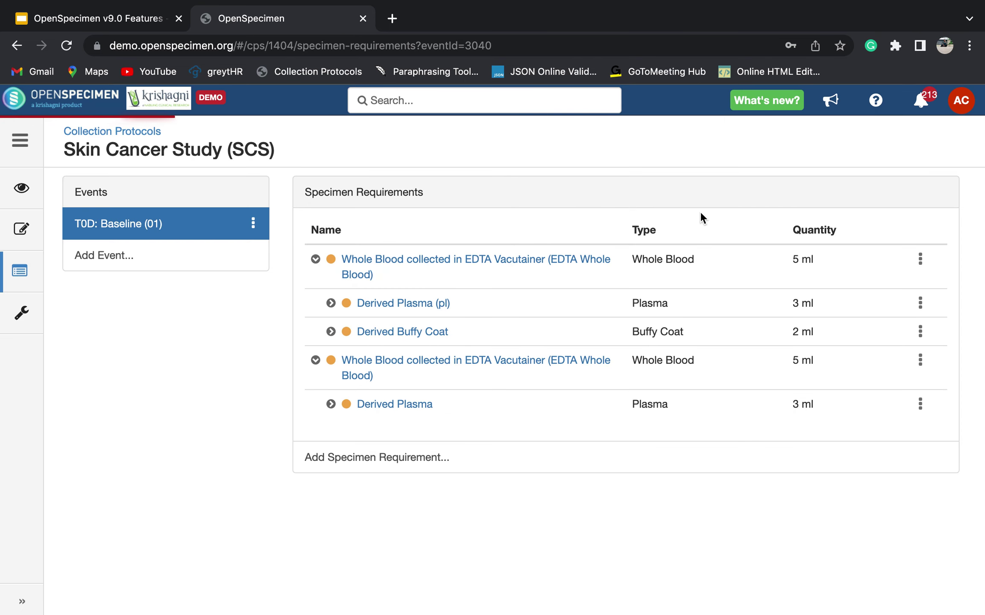
{"action": "left_click", "coordinate": [331, 404]}
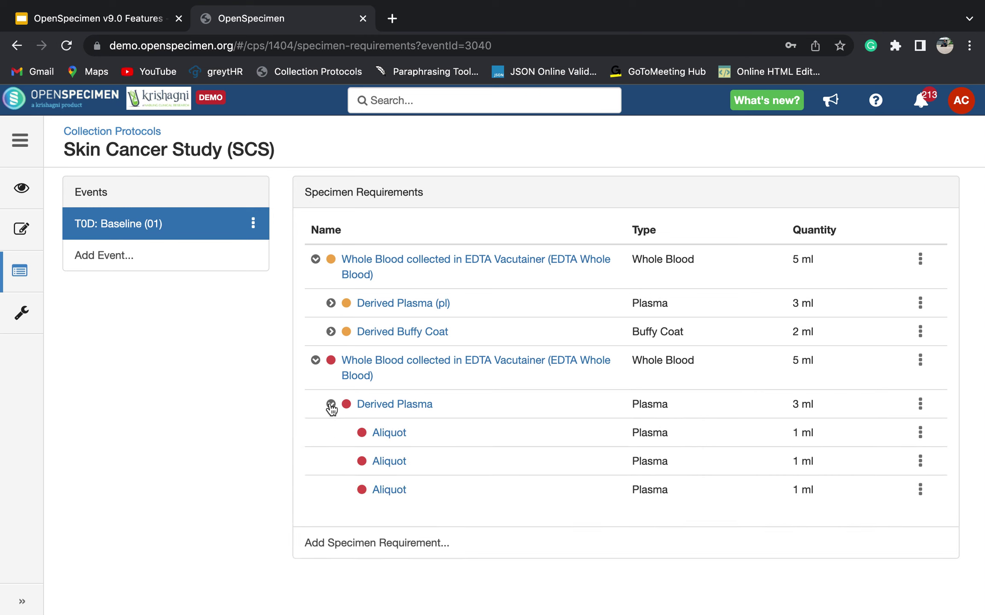
Reopen the copied EDTA Whole Blood requirement, its Derived Plasma, and the first plasma aliquot, and collapse the plasma branch
{"action": "left_click", "coordinate": [921, 364]}
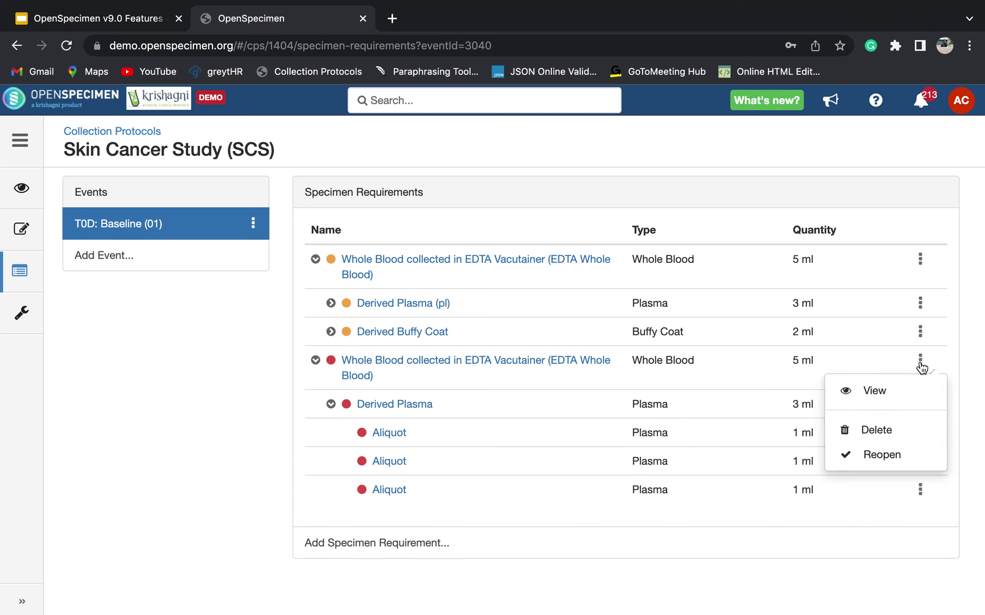
{"action": "left_click", "coordinate": [900, 456]}
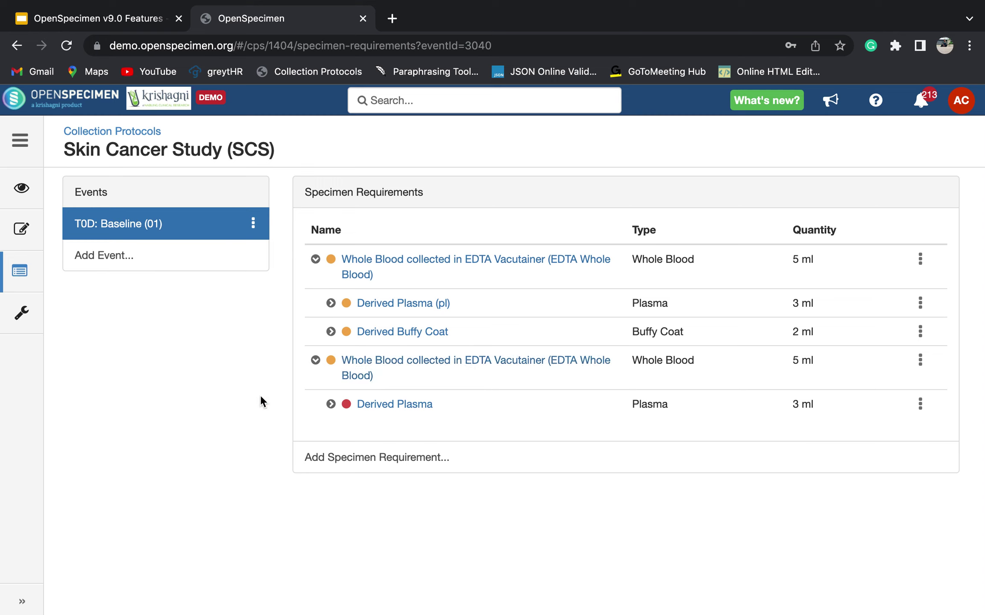
{"action": "left_click", "coordinate": [330, 405]}
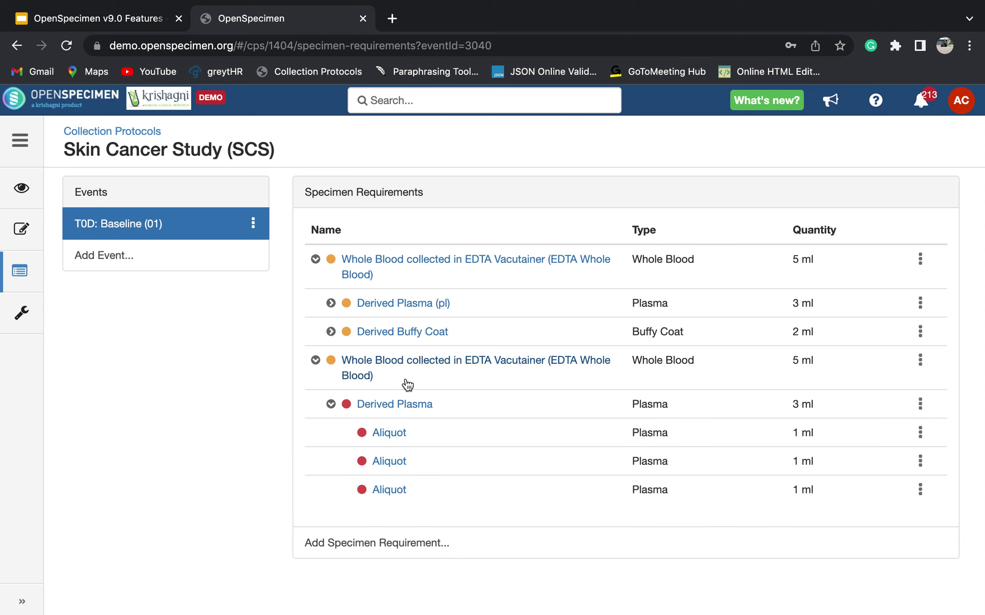
{"action": "left_click", "coordinate": [921, 408]}
{"action": "left_click", "coordinate": [890, 498]}
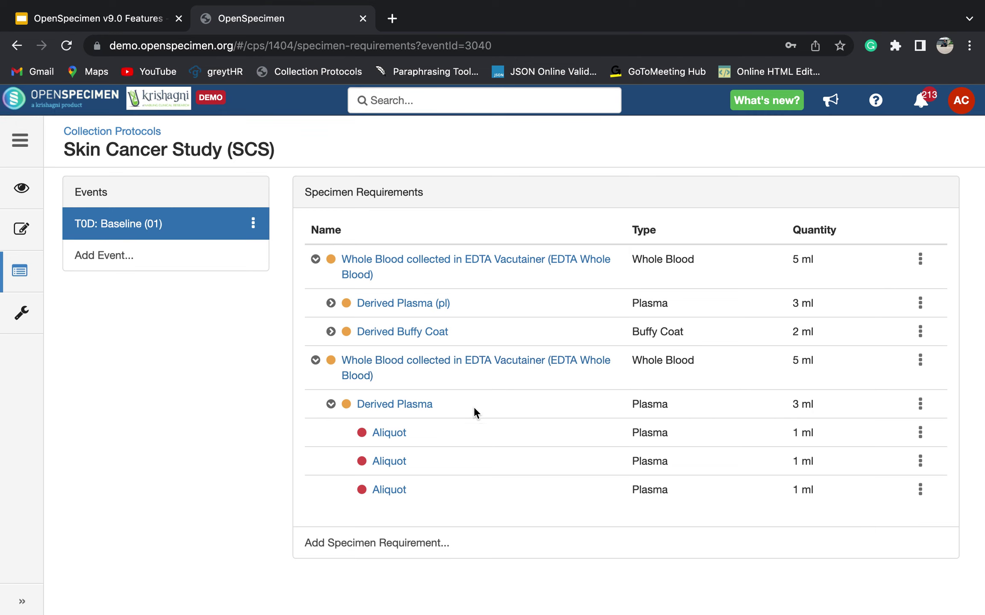
{"action": "left_click", "coordinate": [918, 433]}
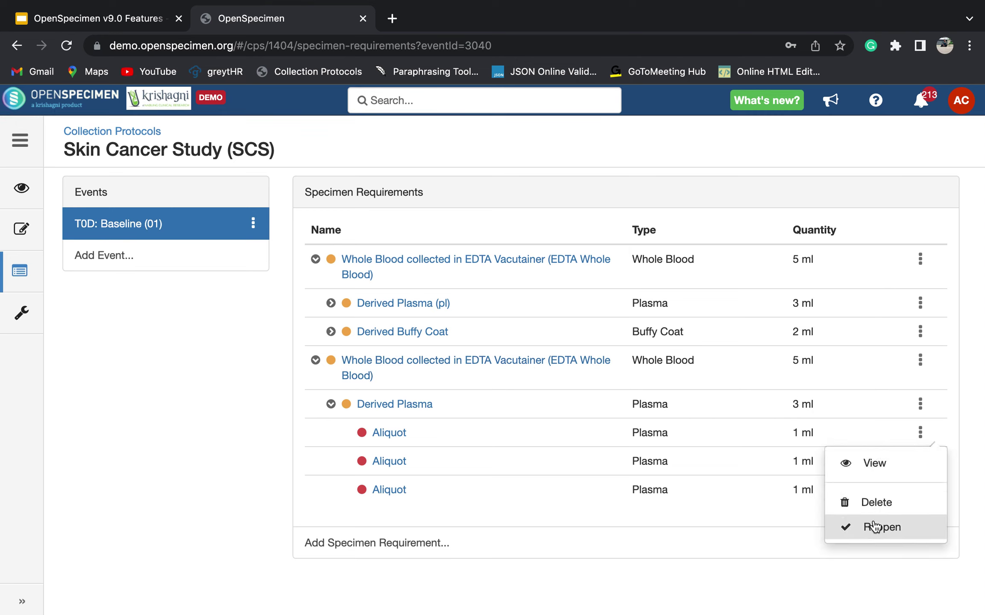
{"action": "left_click", "coordinate": [874, 526]}
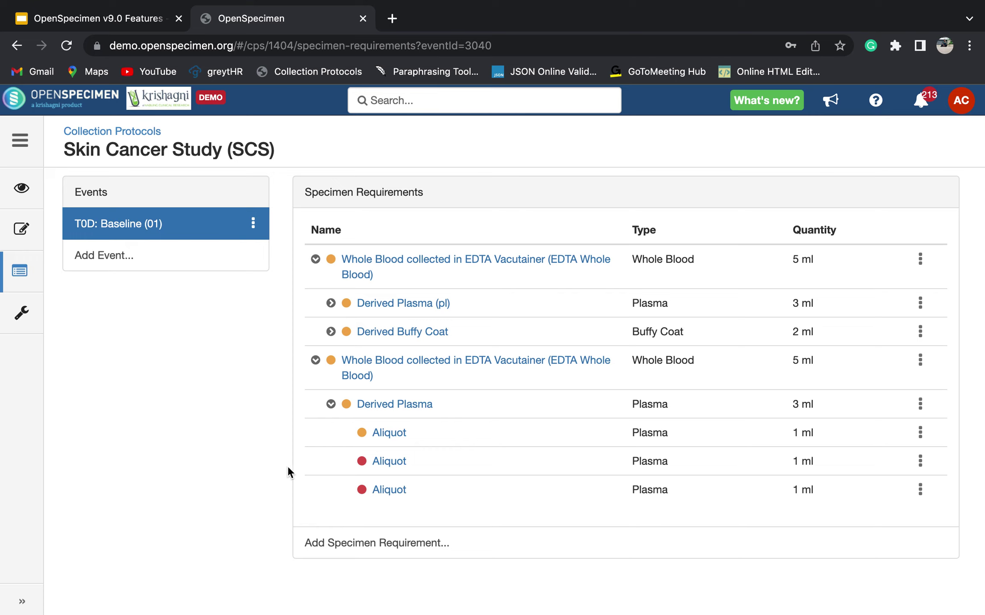
{"action": "left_click", "coordinate": [315, 360]}
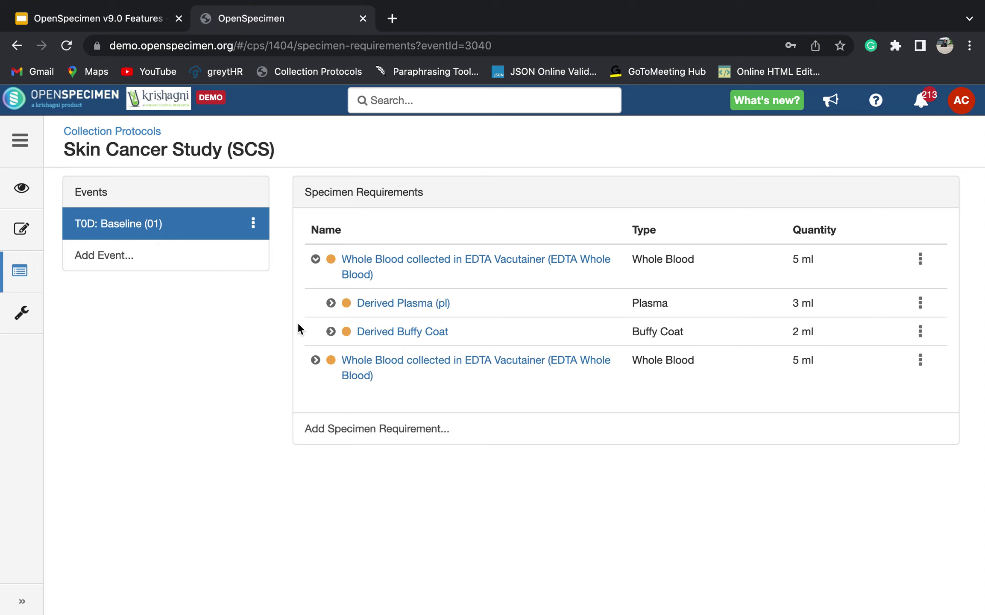
{"action": "left_click", "coordinate": [315, 361]}
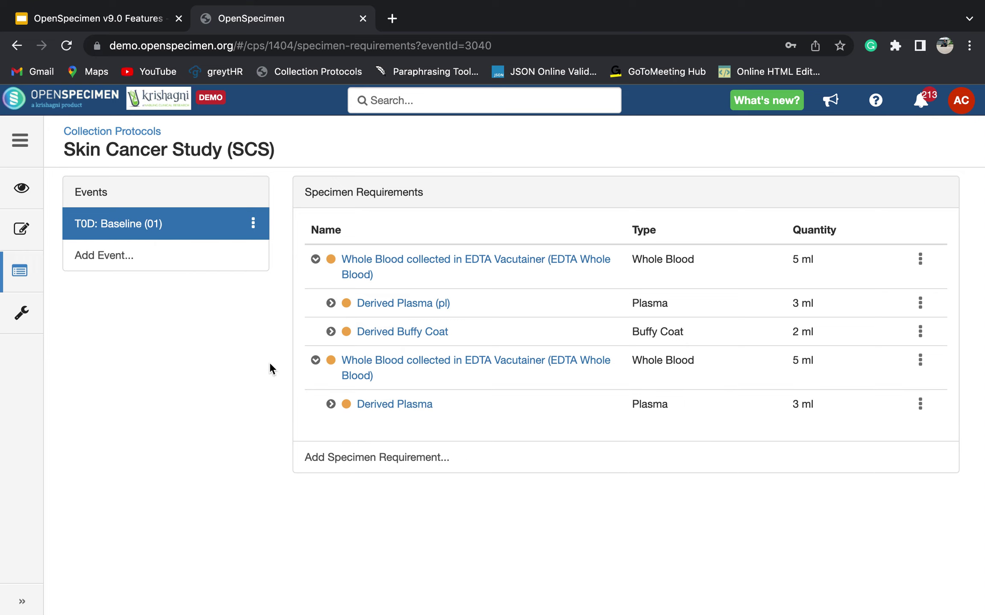
Start a copy of the Baseline event with event code 02 and event label Followup
{"action": "left_click", "coordinate": [254, 224]}
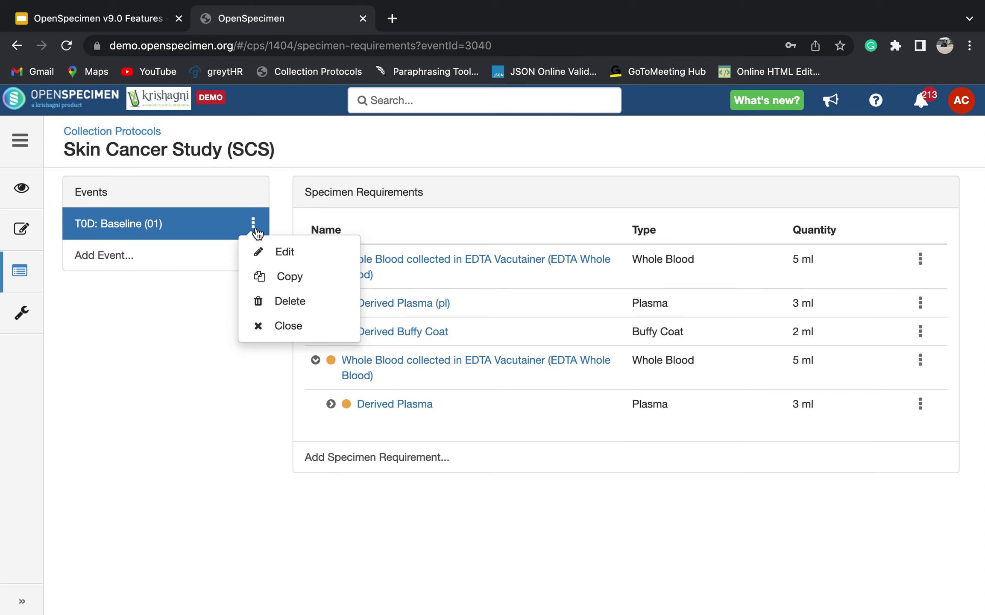
{"action": "left_click", "coordinate": [264, 278]}
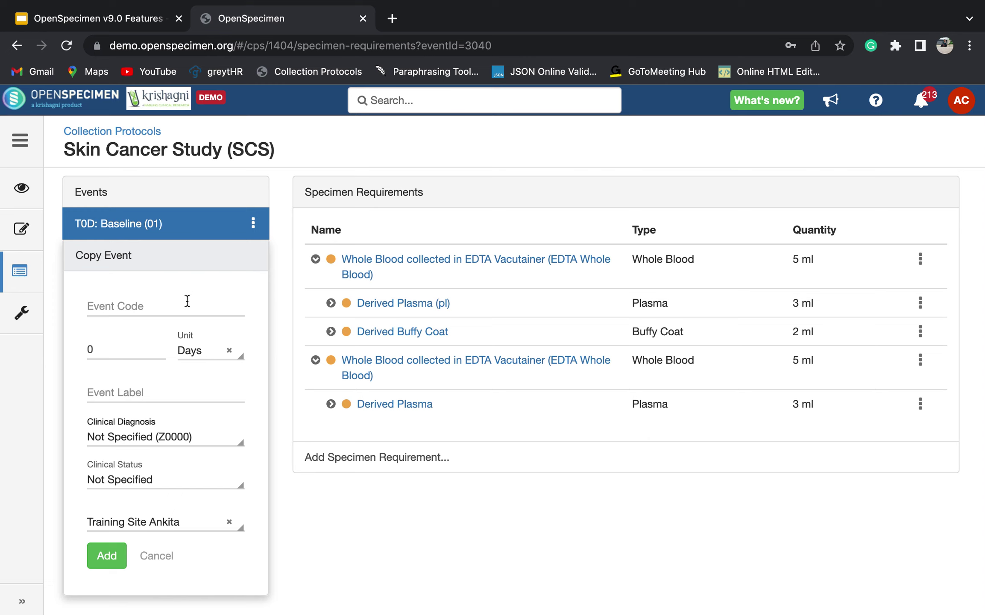
{"action": "left_click", "coordinate": [187, 301]}
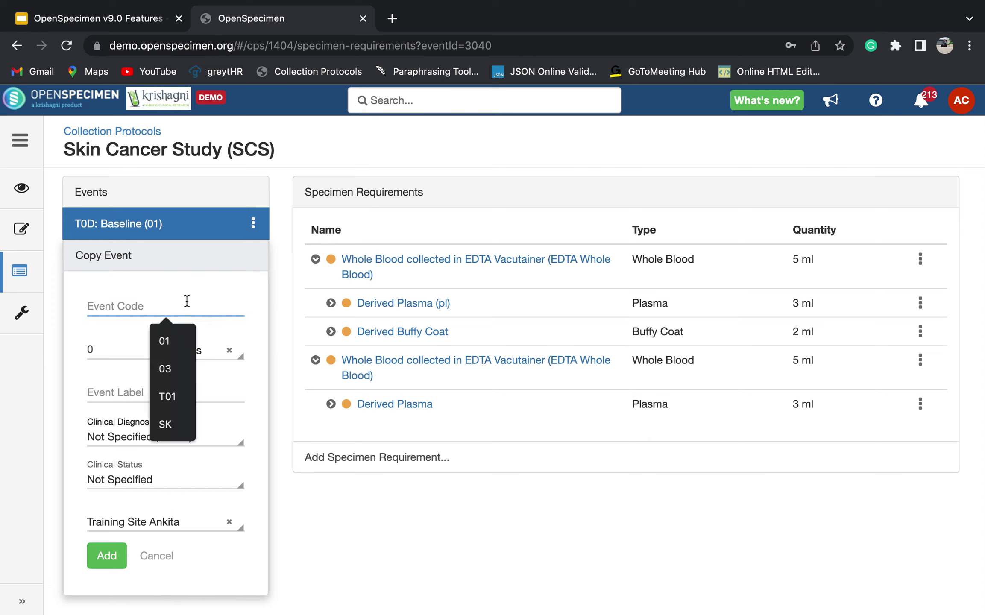
{"action": "type", "text": "02"}
{"action": "left_click", "coordinate": [137, 393]}
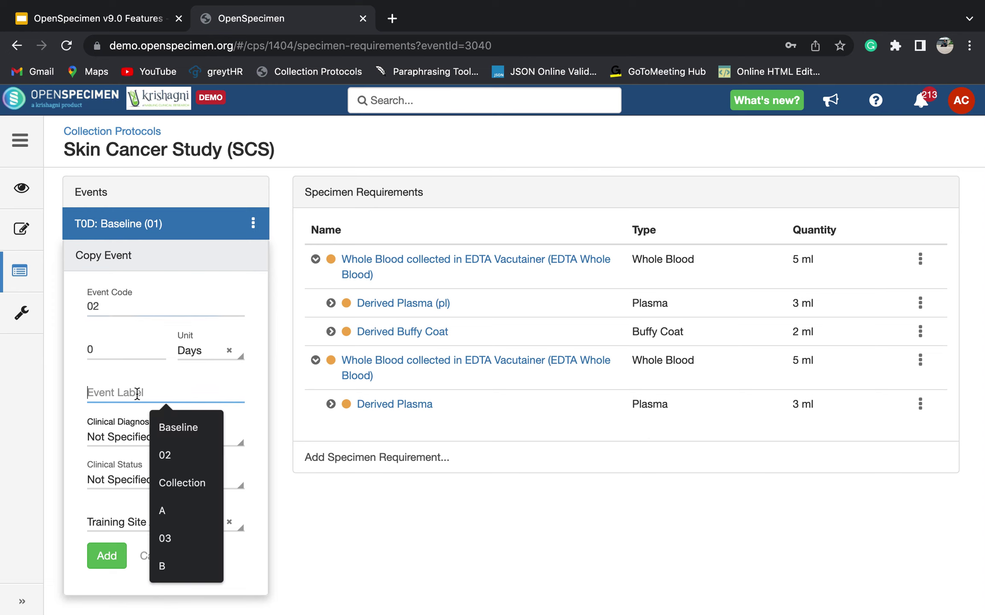
{"action": "type", "text": "Follow "}
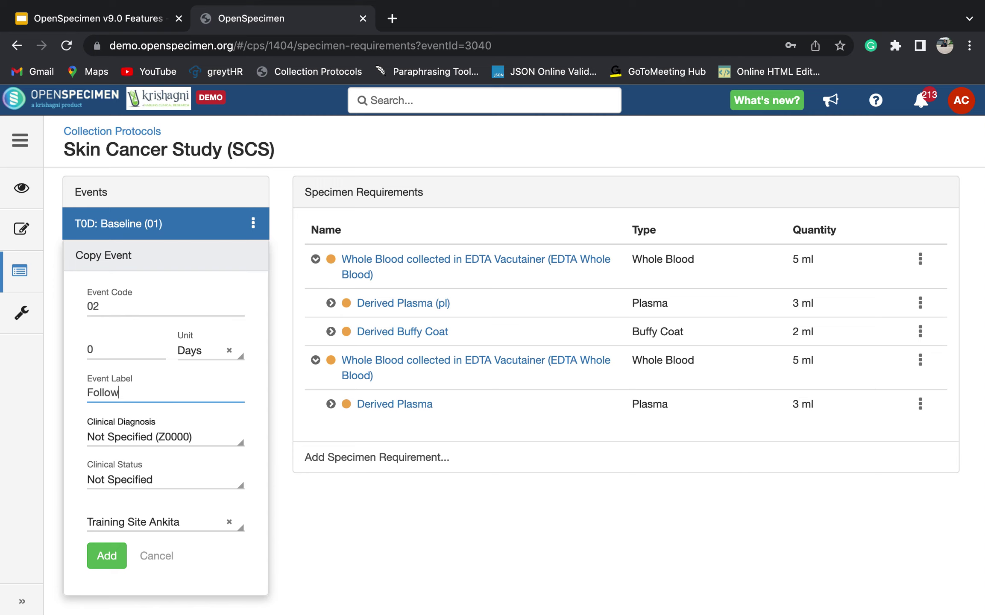
{"action": "type", "text": "up"}
{"action": "left_click", "coordinate": [123, 392]}
{"action": "key", "text": "BackSpace"}
Set the copied event's point to 6 months, add the event, and expand its whole blood requirements
{"action": "left_click", "coordinate": [143, 348]}
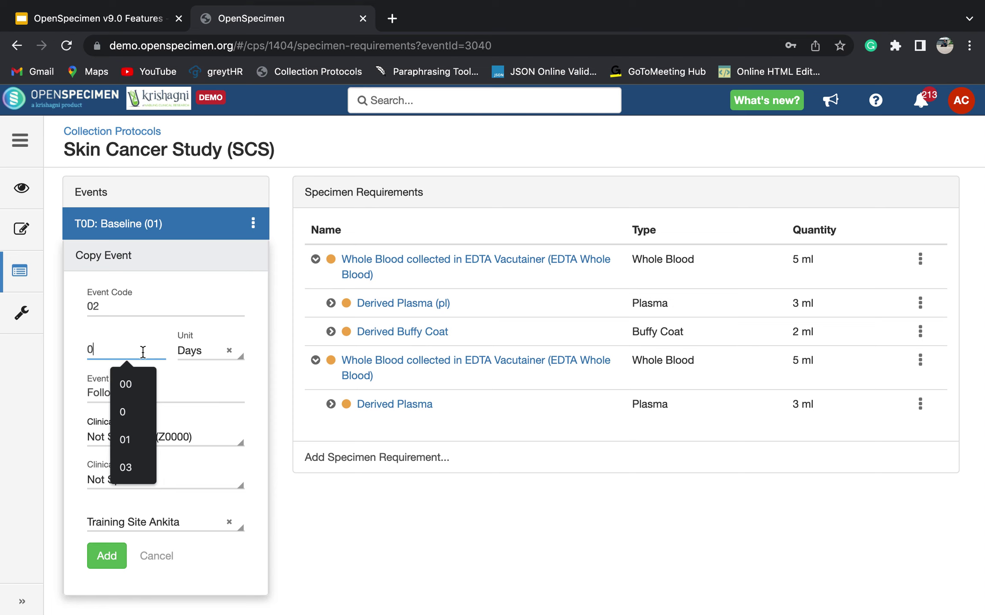
{"action": "key", "text": "BackSpace"}
{"action": "type", "text": "6"}
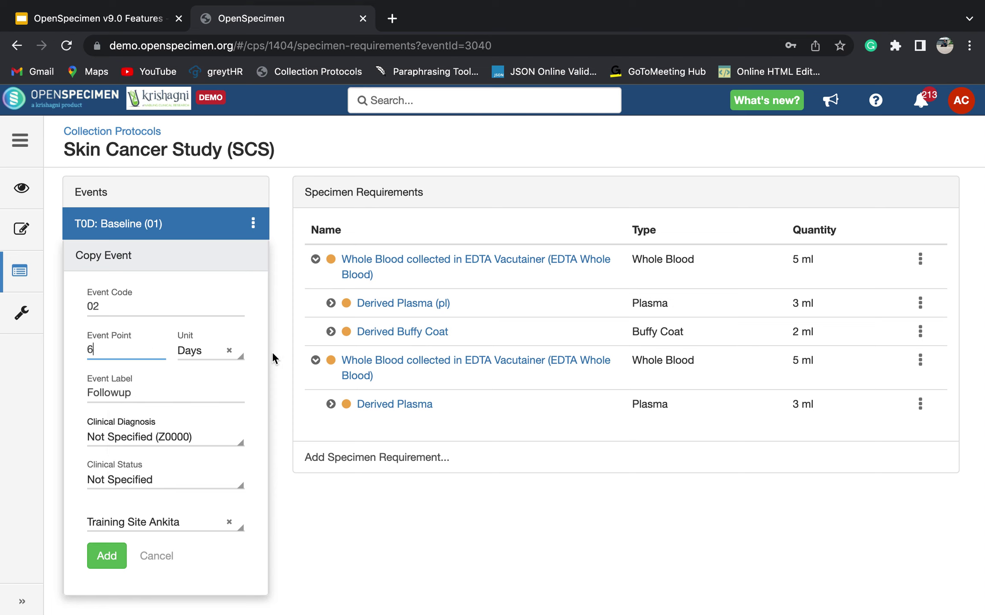
{"action": "left_click", "coordinate": [209, 356]}
{"action": "left_click", "coordinate": [214, 413]}
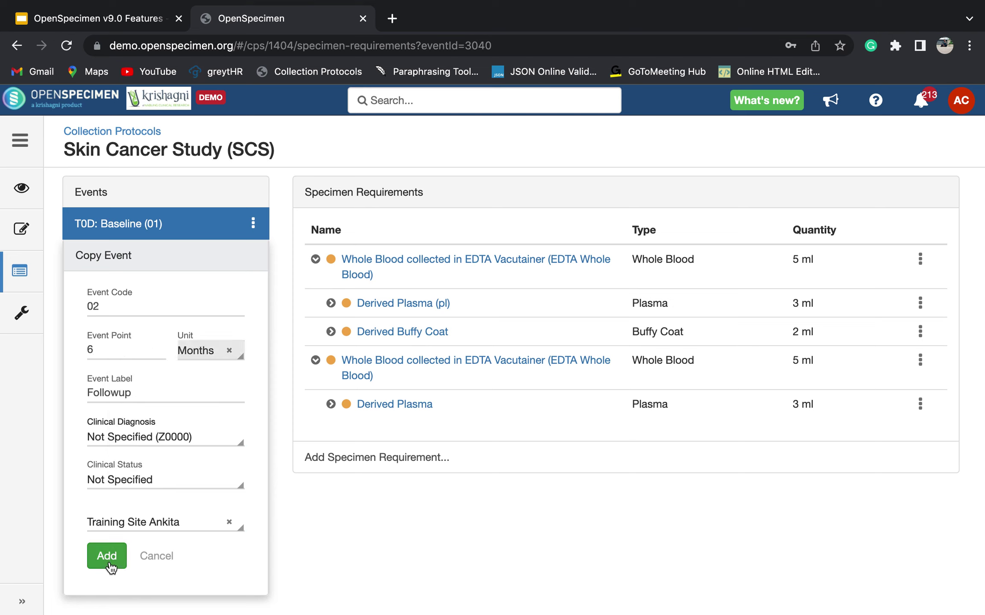
{"action": "left_click", "coordinate": [109, 561]}
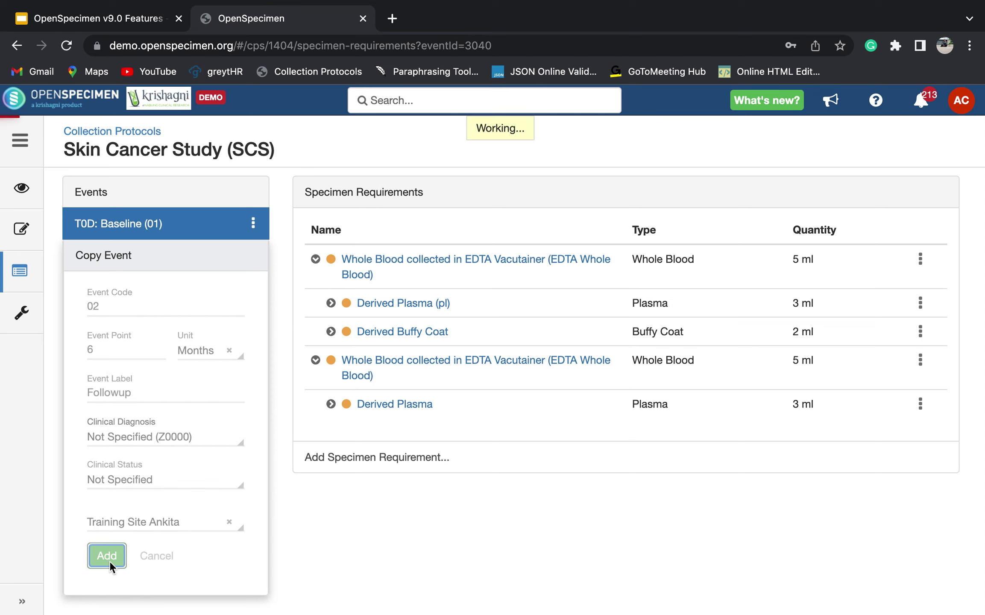
{"action": "left_click", "coordinate": [317, 259]}
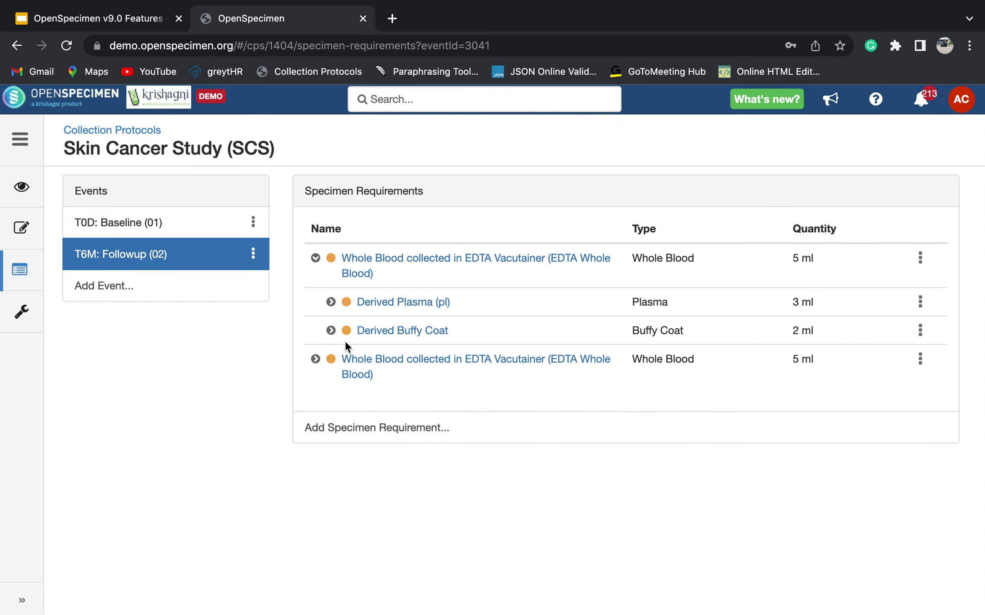
{"action": "left_click", "coordinate": [316, 361]}
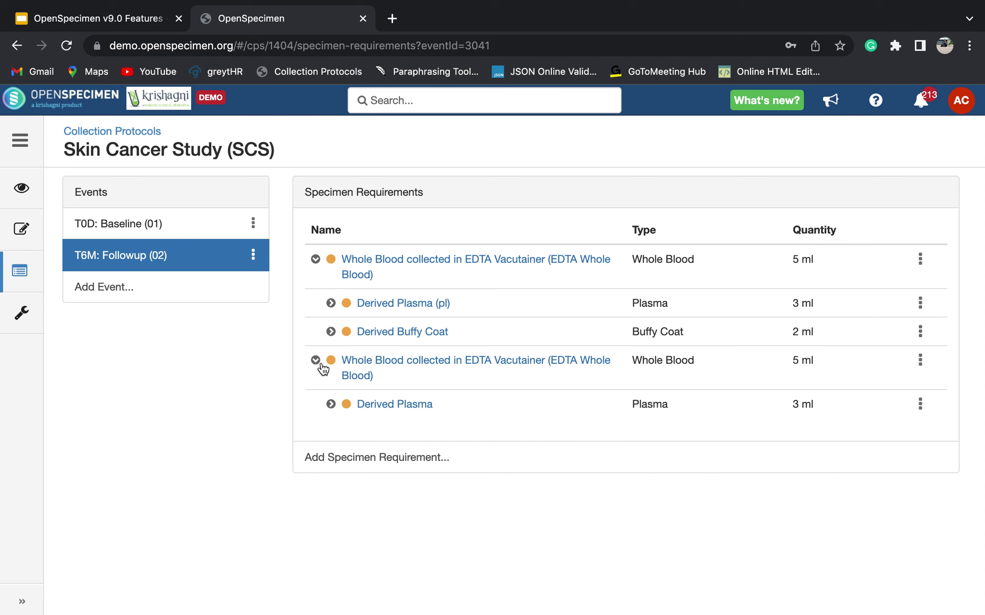
Expand both Derived Plasma branches in the Followup event and add a 5 ml Urine specimen requirement
{"action": "left_click", "coordinate": [331, 404]}
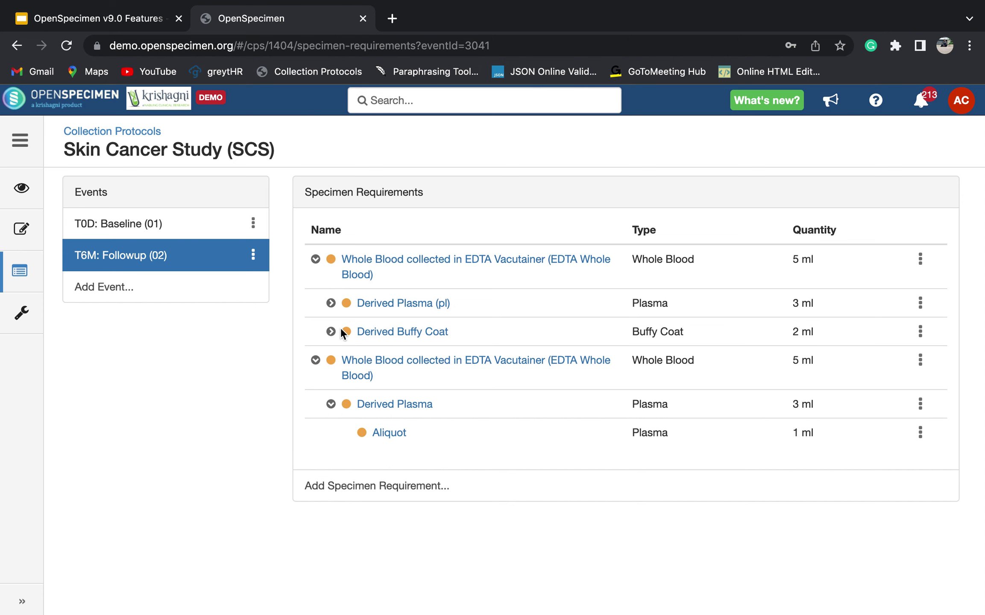
{"action": "left_click", "coordinate": [331, 303]}
{"action": "scroll", "coordinate": [146, 206], "scroll_direction": "up", "scroll_amount": 1}
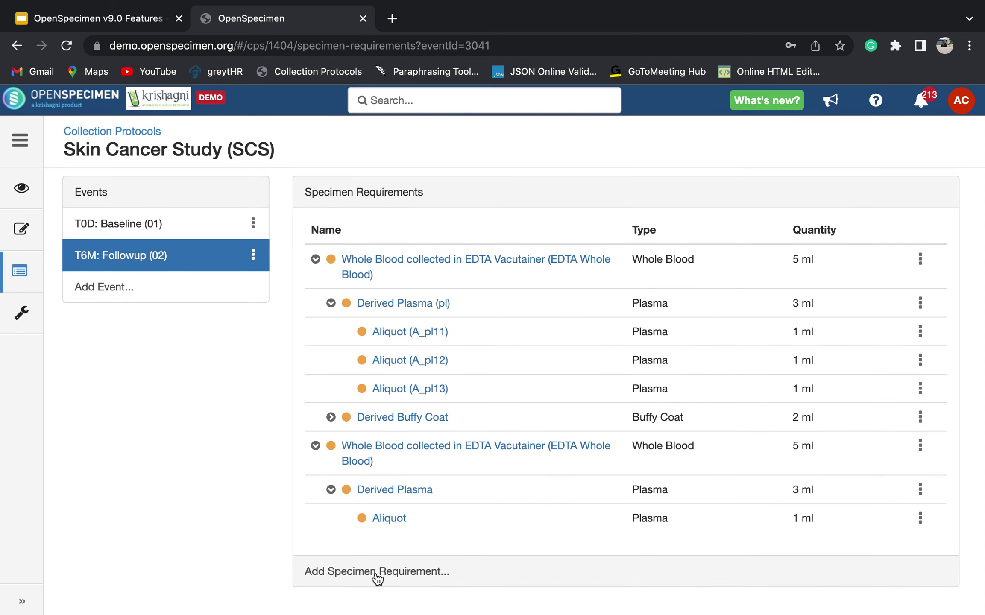
{"action": "left_click", "coordinate": [377, 577]}
{"action": "left_click", "coordinate": [551, 578]}
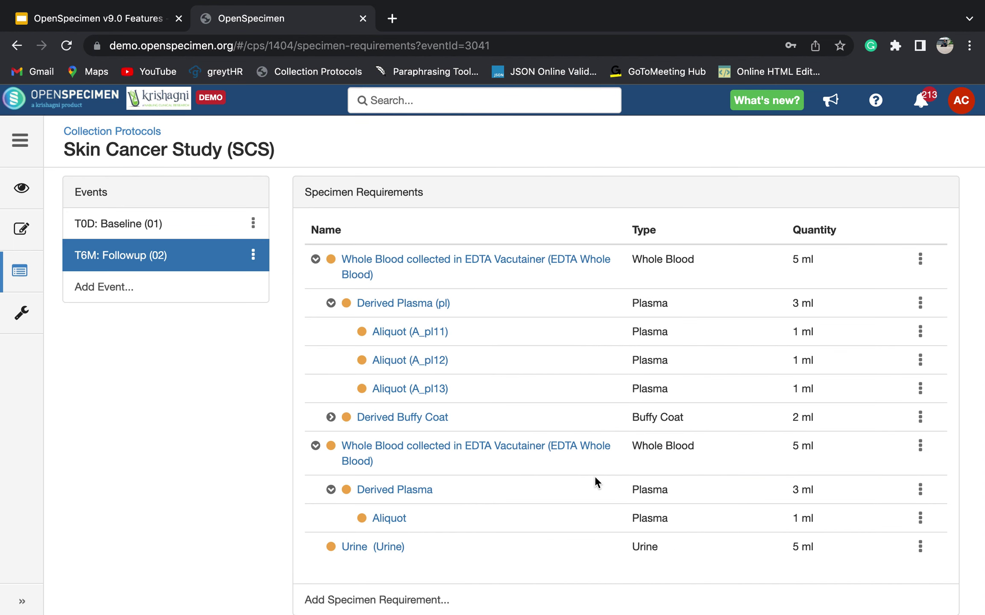
Create five aliquots of 1 ml each under the Followup event's Urine requirement
{"action": "left_click", "coordinate": [921, 544]}
{"action": "scroll", "coordinate": [918, 539], "scroll_direction": "down", "scroll_amount": 4}
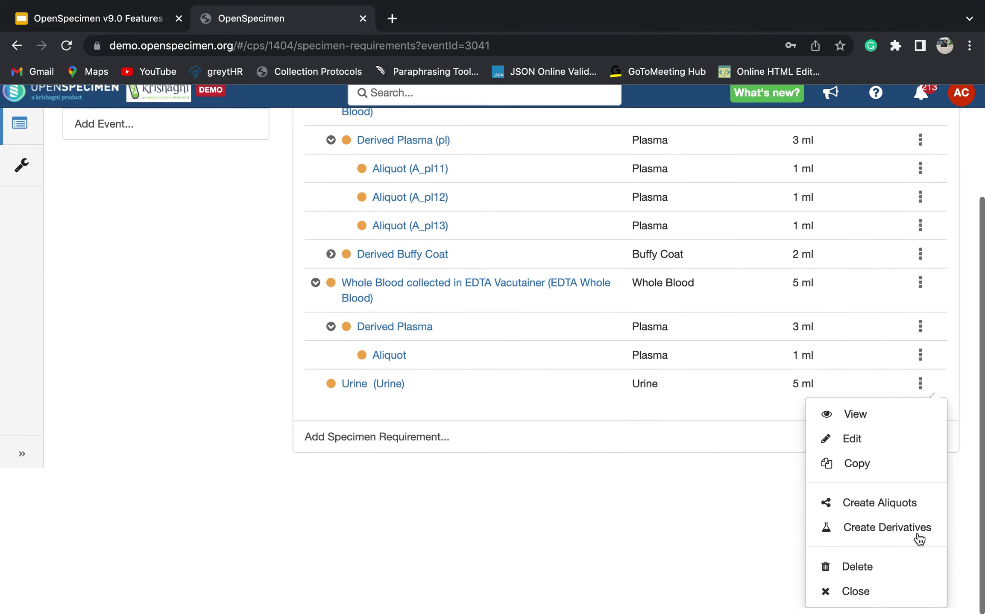
{"action": "left_click", "coordinate": [871, 505]}
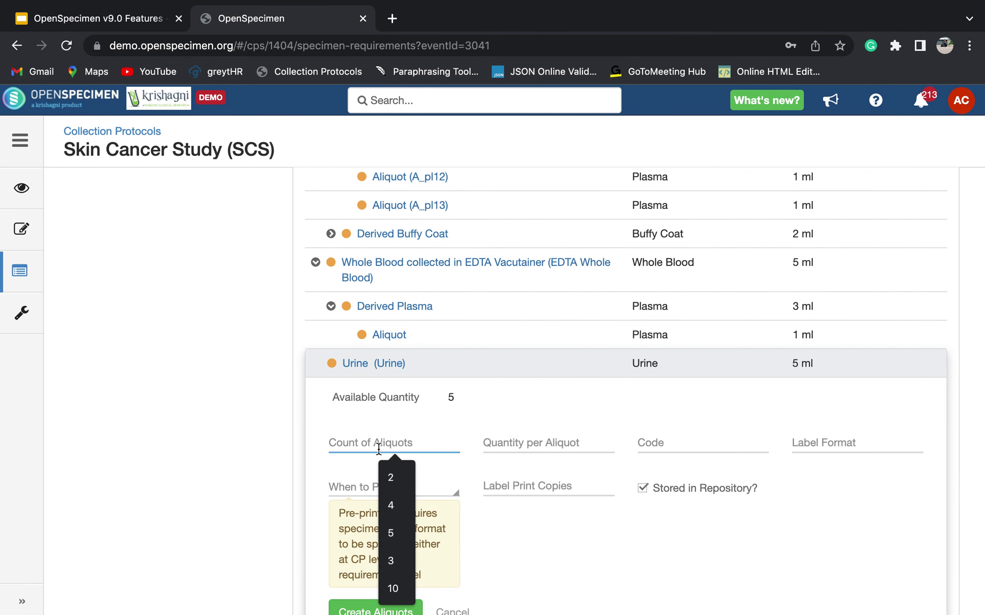
{"action": "type", "text": "5"}
{"action": "left_click", "coordinate": [546, 444]}
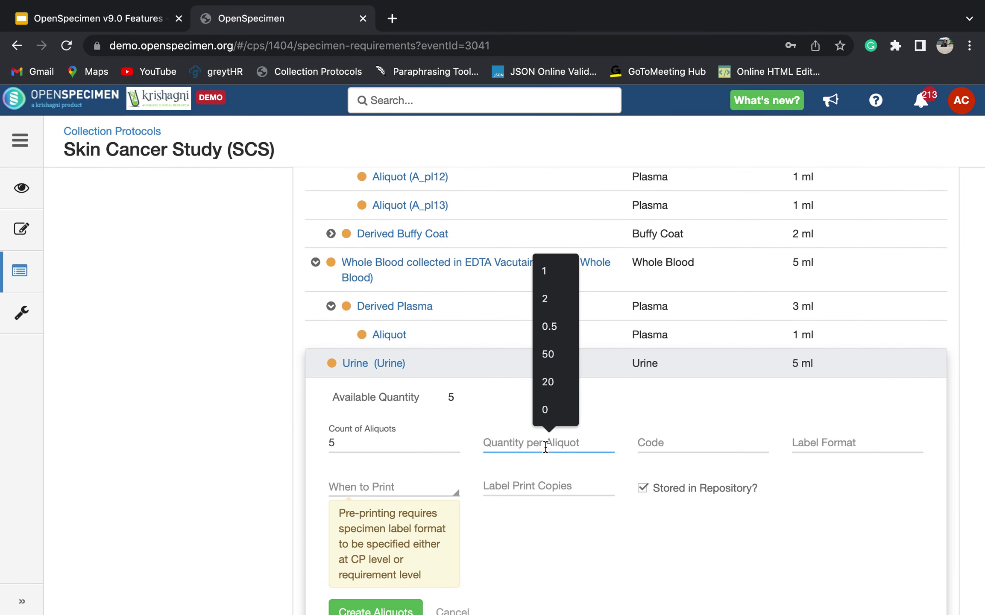
{"action": "type", "text": "1"}
{"action": "scroll", "coordinate": [423, 502], "scroll_direction": "down", "scroll_amount": 3}
{"action": "left_click", "coordinate": [368, 526]}
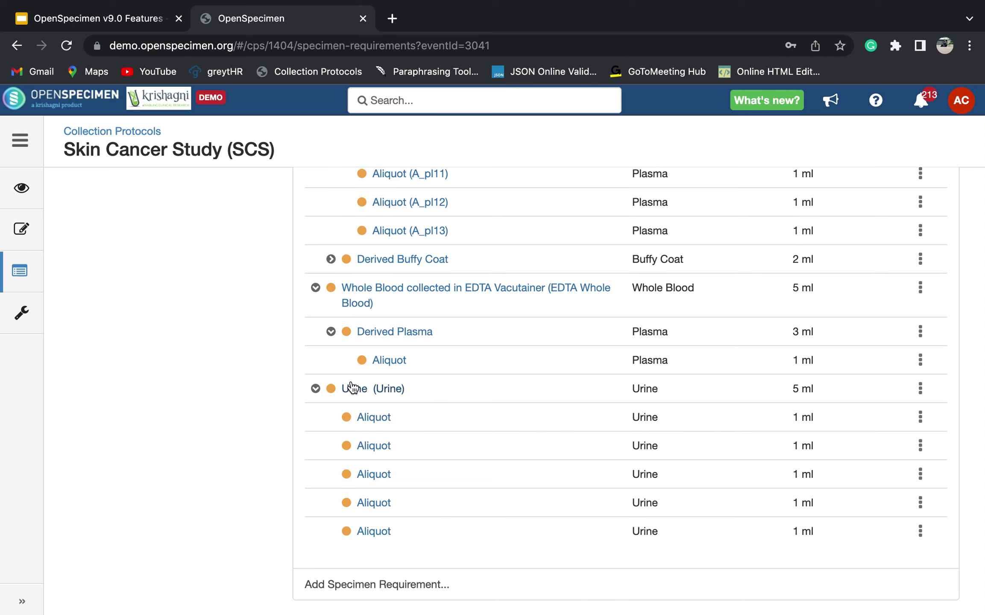
Open the consent settings of the Skin Cancer Study protocol
{"action": "scroll", "coordinate": [364, 406], "scroll_direction": "up", "scroll_amount": 4}
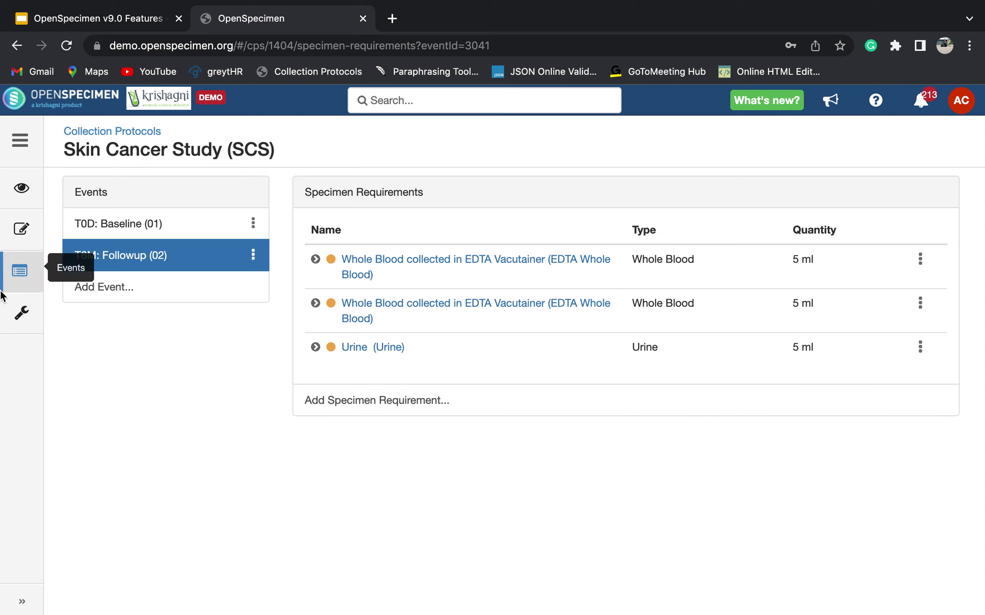
{"action": "left_click", "coordinate": [18, 251]}
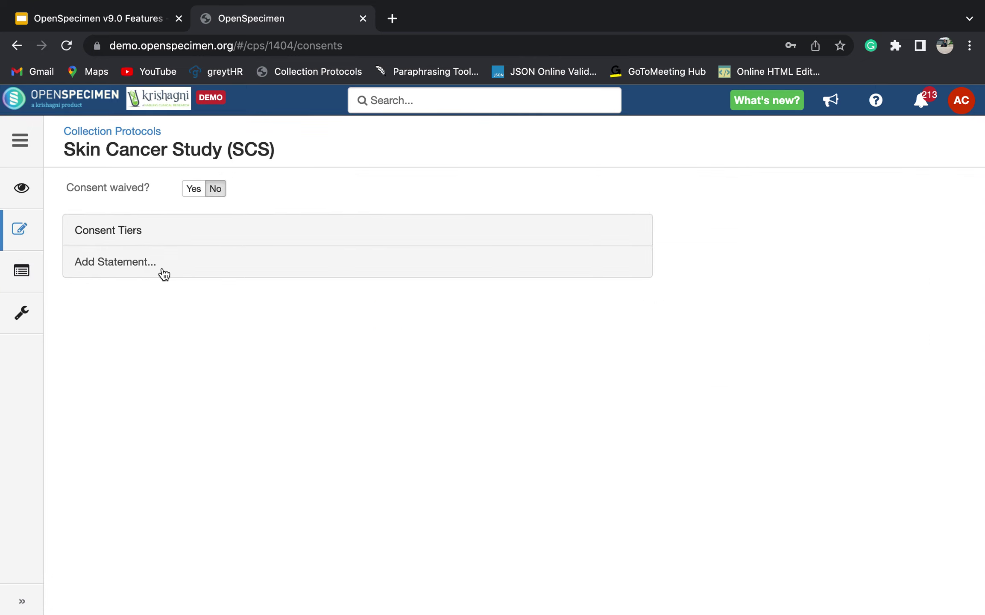
{"action": "left_click", "coordinate": [164, 275]}
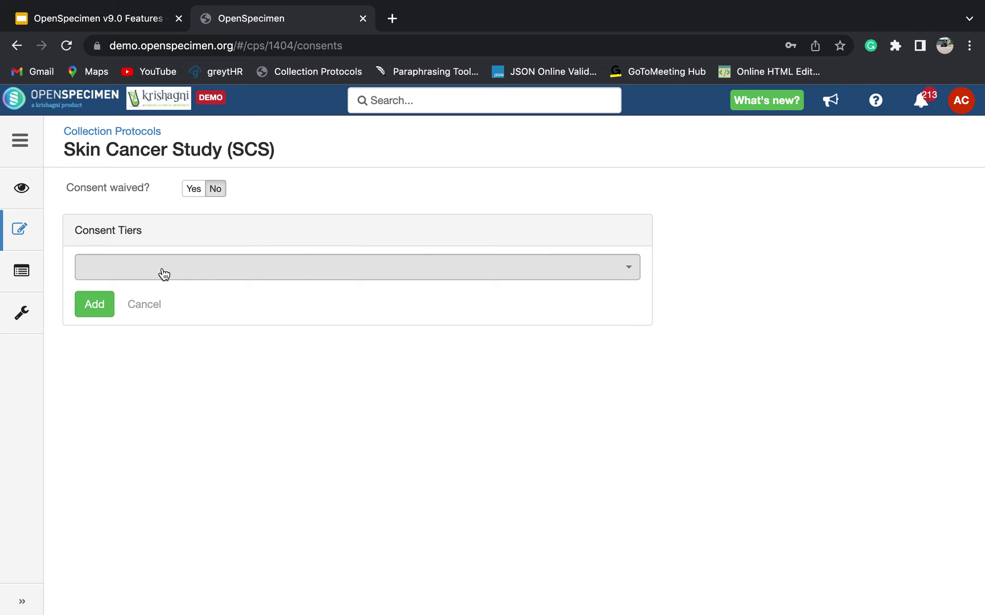
{"action": "left_click", "coordinate": [161, 270]}
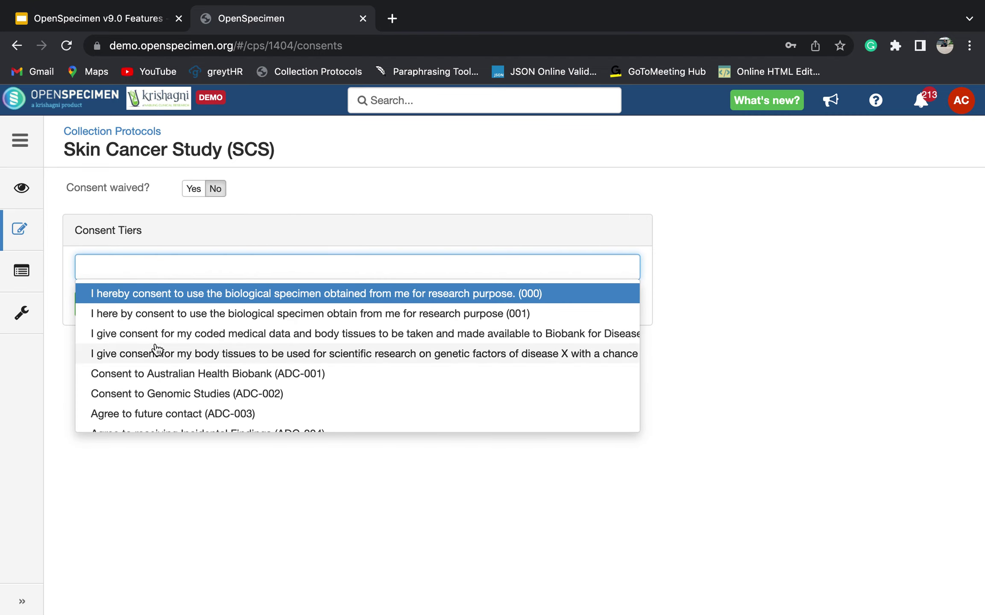
{"action": "scroll", "coordinate": [157, 350], "scroll_direction": "down", "scroll_amount": 3}
{"action": "scroll", "coordinate": [157, 349], "scroll_direction": "up", "scroll_amount": 3}
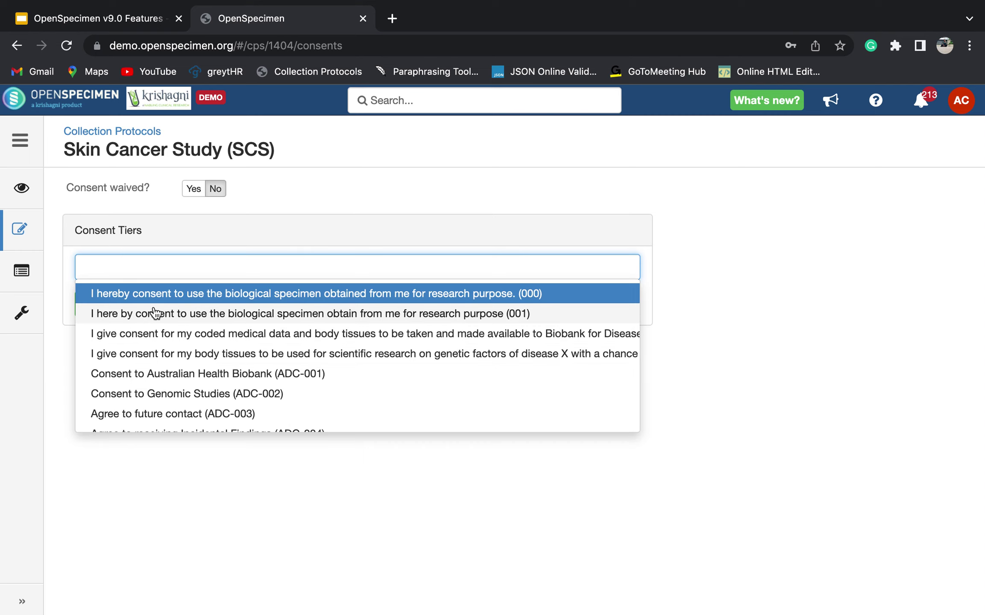
{"action": "left_click", "coordinate": [158, 294]}
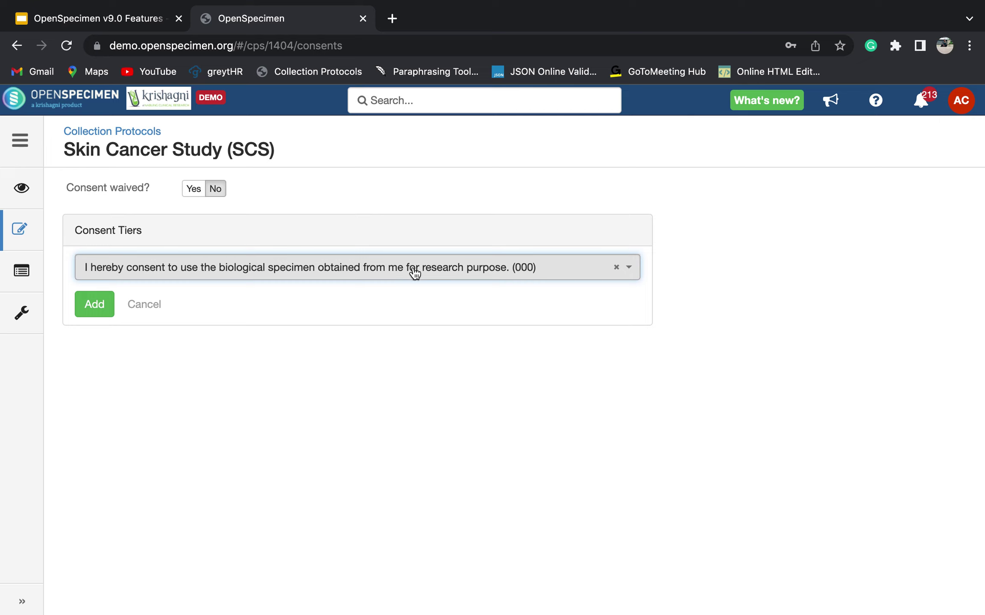
{"action": "left_click", "coordinate": [615, 267]}
{"action": "left_click", "coordinate": [157, 304]}
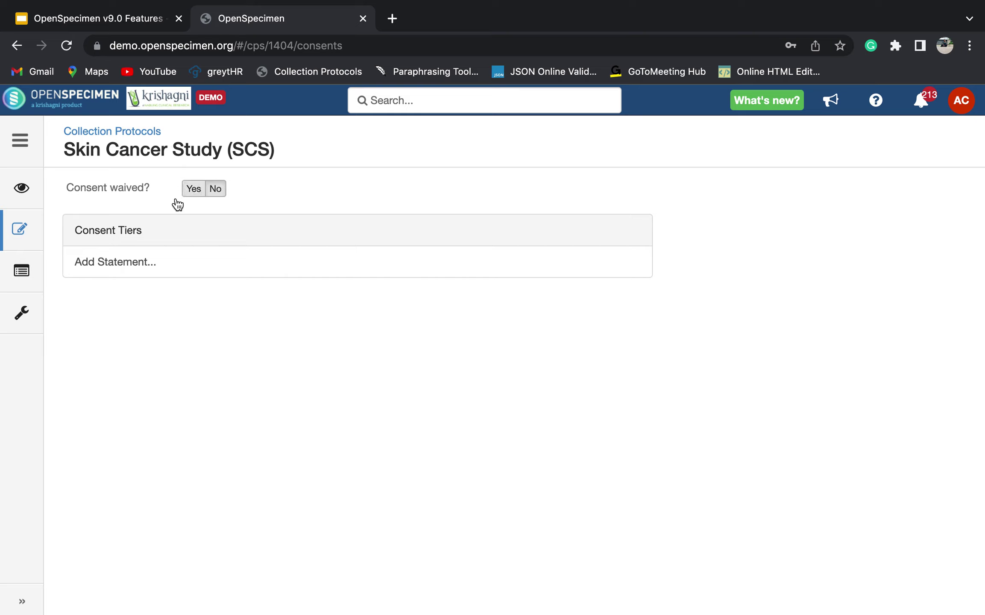
Waive consent for the protocol and switch the waiver back to No
{"action": "left_click", "coordinate": [196, 192]}
{"action": "left_click", "coordinate": [197, 191]}
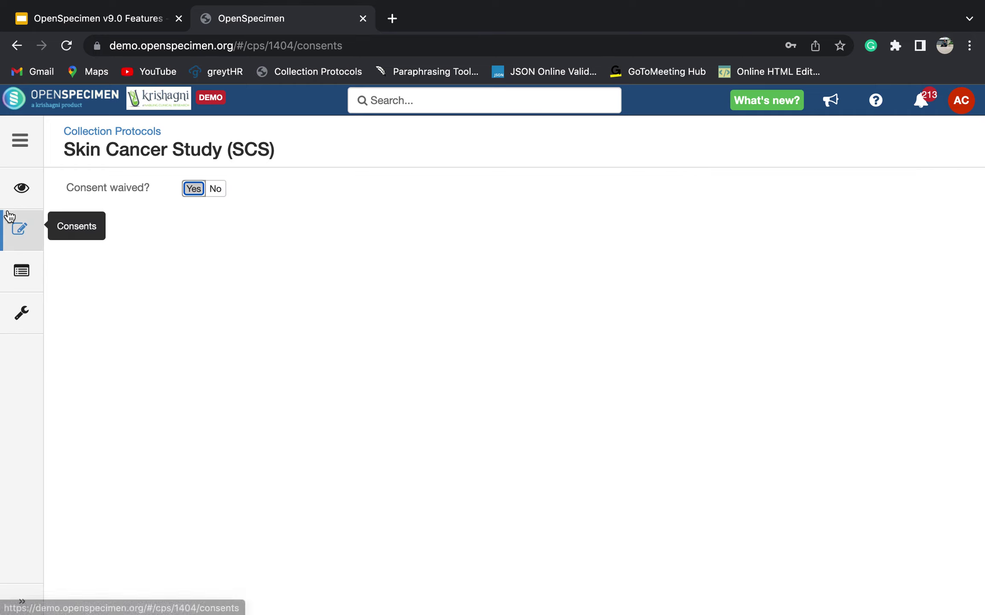
{"action": "left_click", "coordinate": [219, 184]}
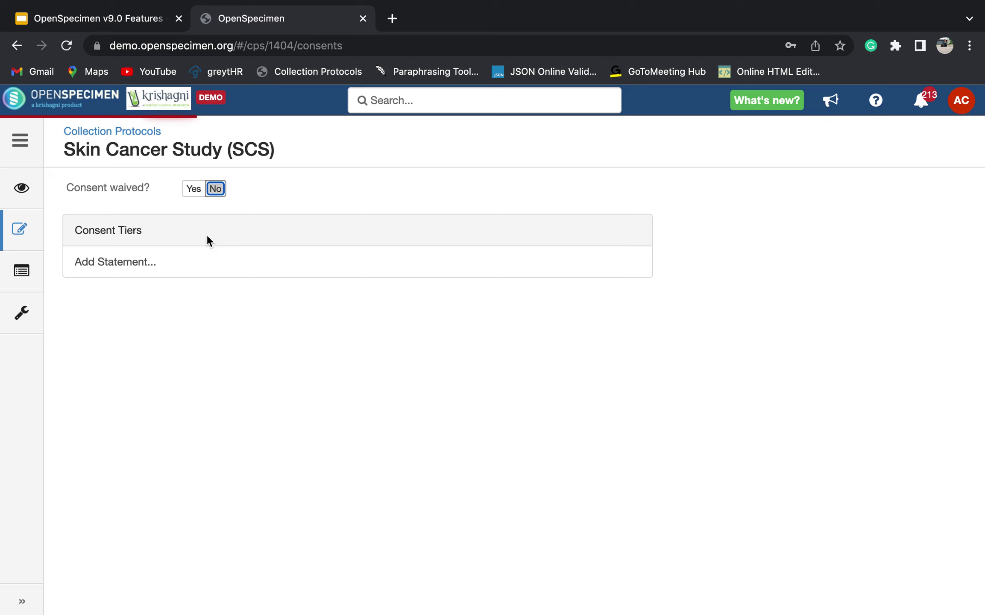
Add the consent statement "I hereby consent to use the biological specimen obtained from me for research purpose. (000)"
{"action": "left_click", "coordinate": [199, 272]}
{"action": "left_click", "coordinate": [196, 270]}
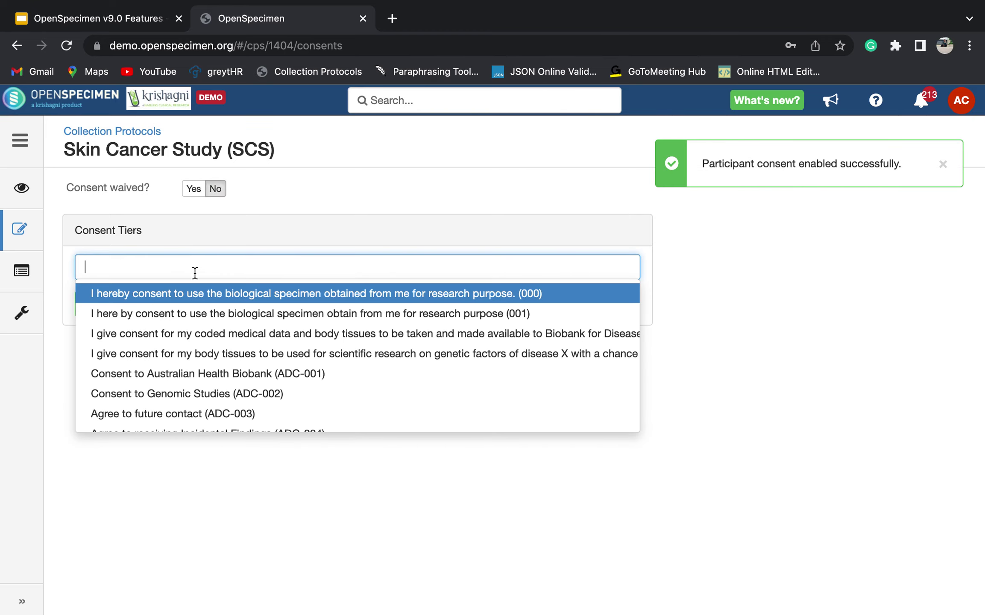
{"action": "left_click", "coordinate": [191, 294]}
{"action": "left_click", "coordinate": [96, 304]}
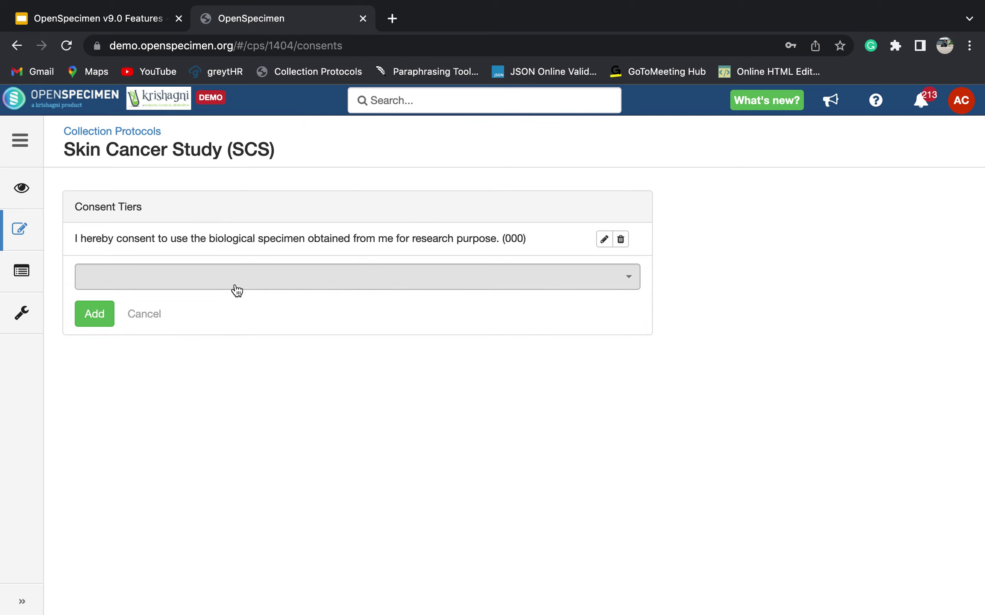
Add the statement "Consent to Australian Health Biobank (ADC-001)" to the consent tiers and close the empty statement entry
{"action": "left_click", "coordinate": [236, 282]}
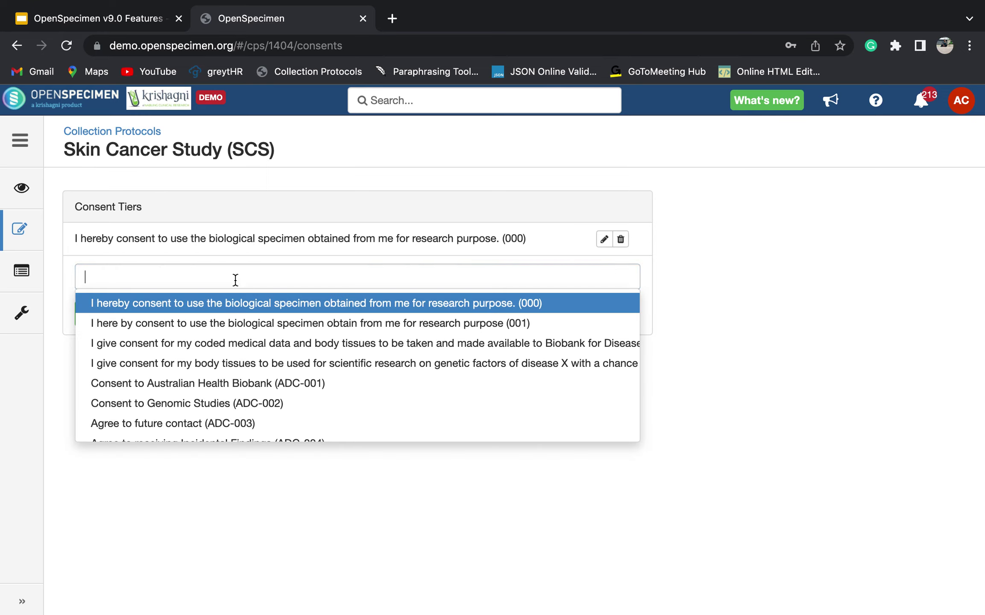
{"action": "left_click", "coordinate": [186, 387]}
{"action": "left_click", "coordinate": [92, 318]}
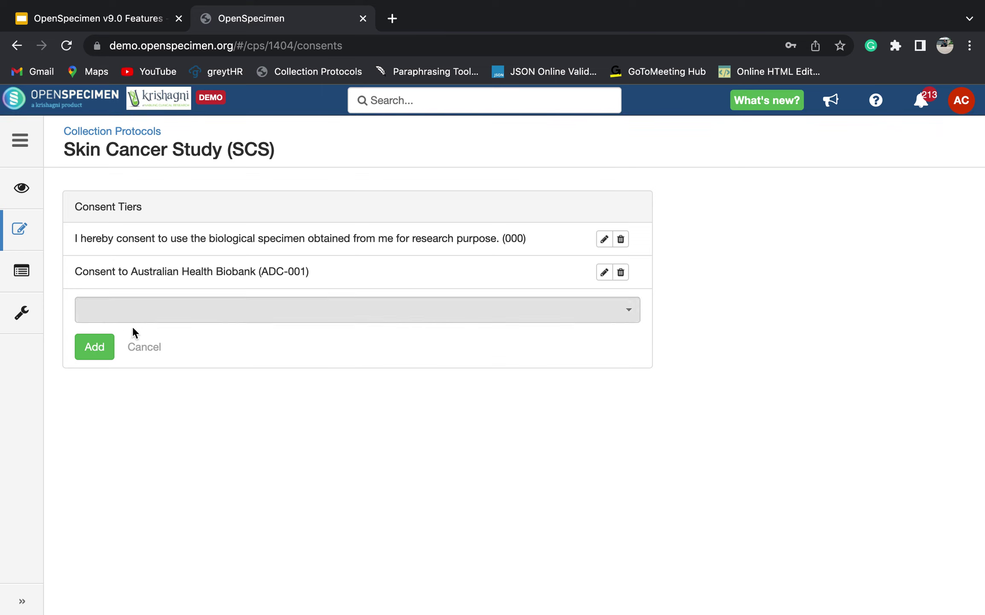
{"action": "left_click", "coordinate": [130, 343]}
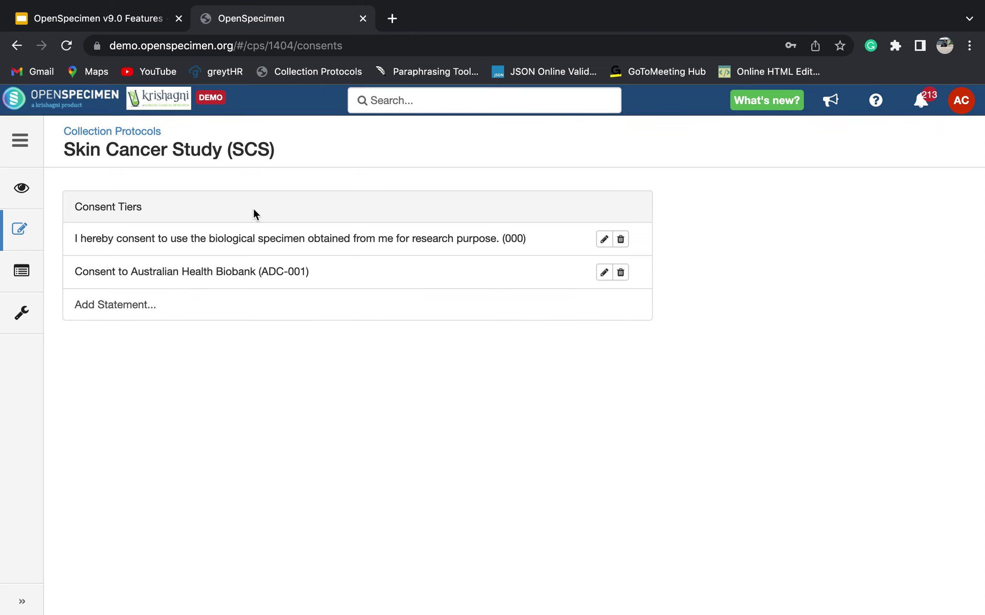